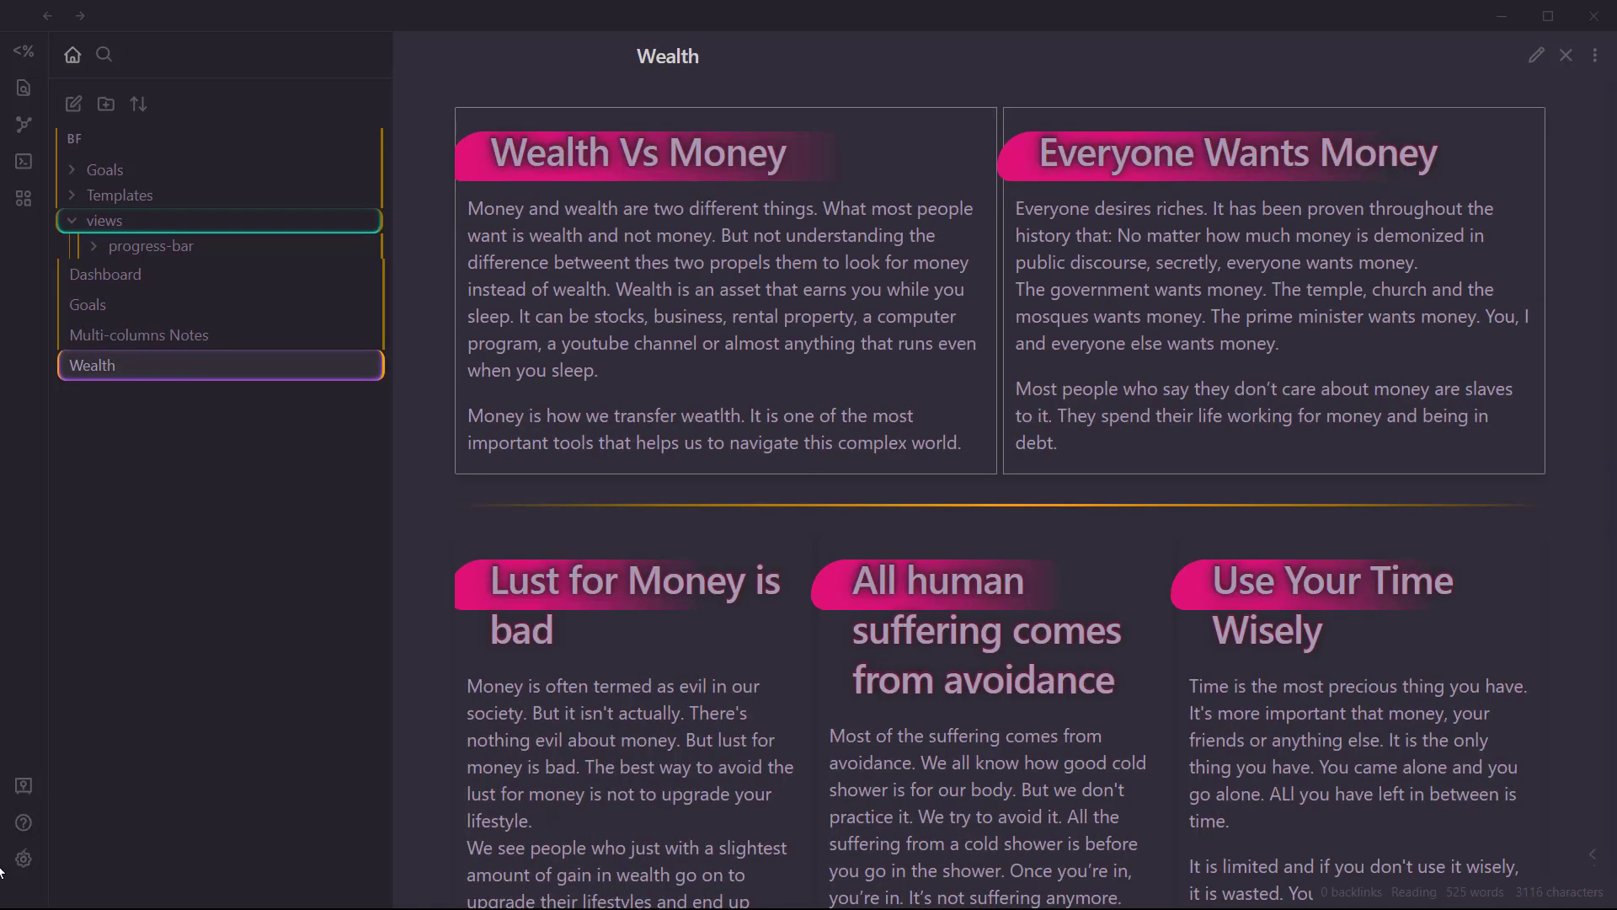
Collapse the sidebar and look through the two-column and three-column sections of the Wealth note.
click(20, 861)
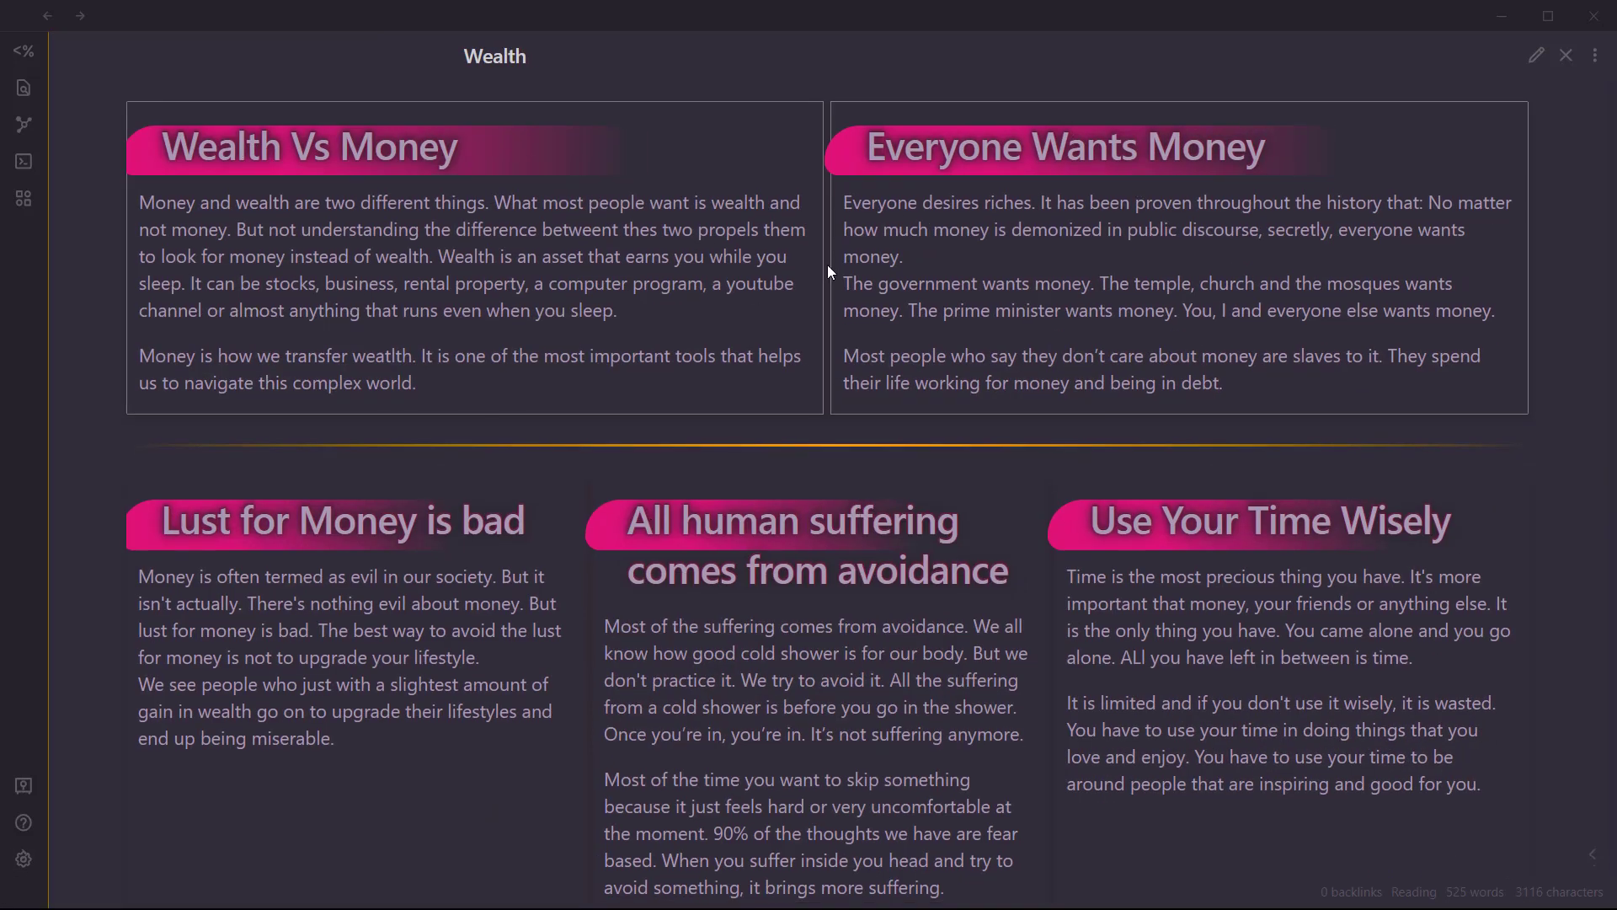
scroll(1086, 217, down, 5)
scroll(926, 253, up, 5)
scroll(881, 281, down, 5)
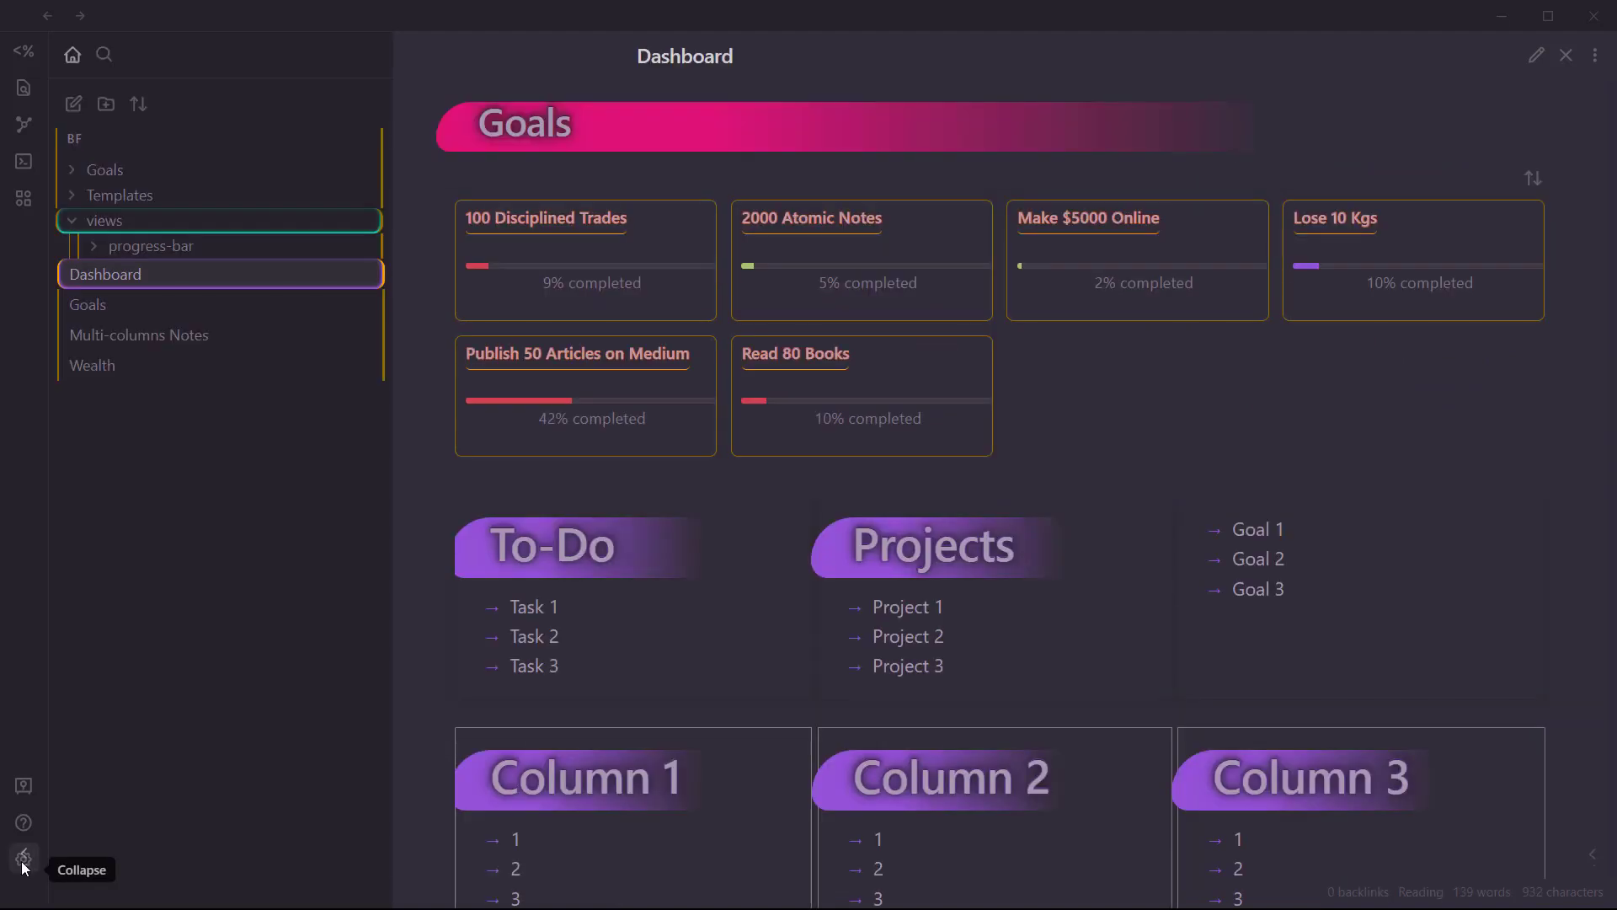
Collapse the sidebar on the Dashboard note and examine its goal cards, To-Do and Projects lists, and column sections.
click(24, 857)
scroll(534, 278, down, 4)
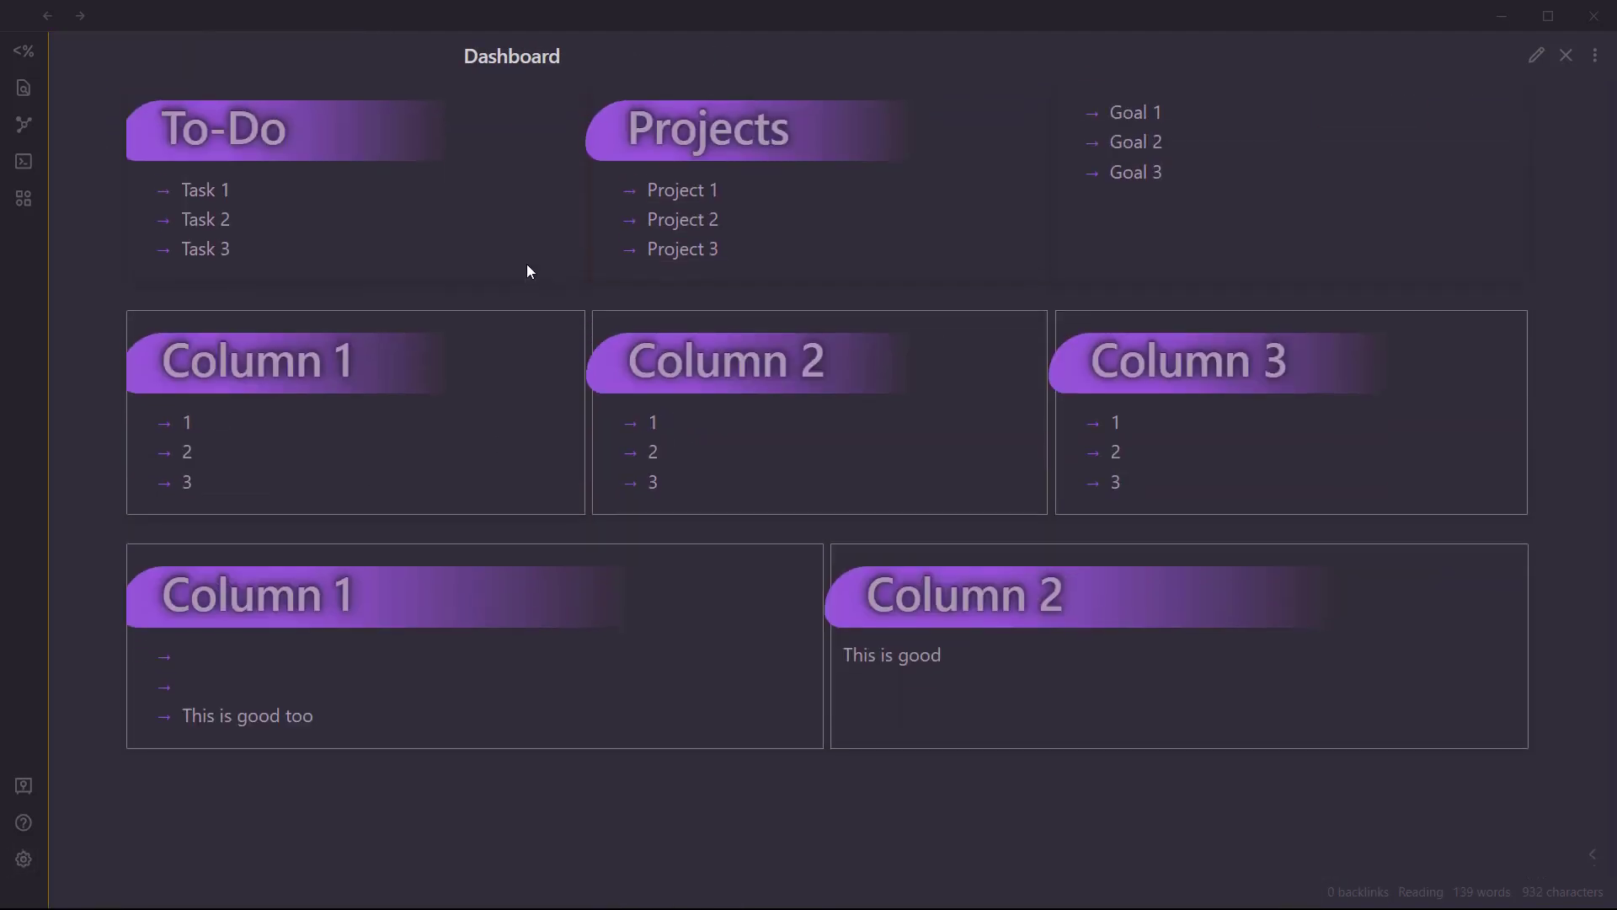
scroll(231, 341, up, 3)
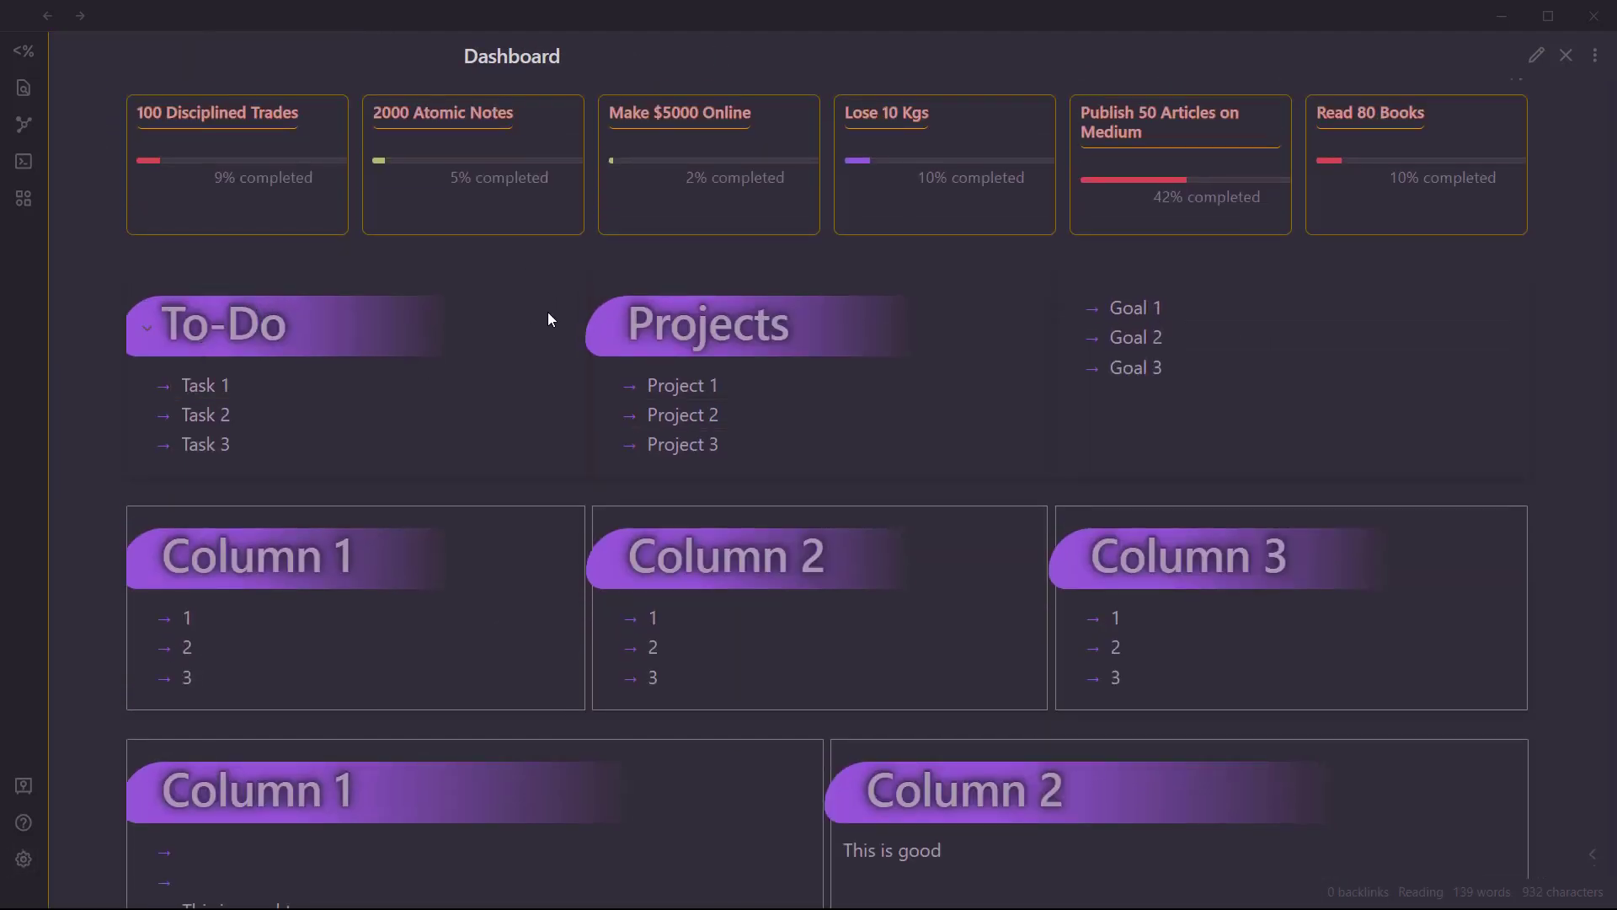
scroll(1383, 534, down, 1)
scroll(1383, 534, up, 2)
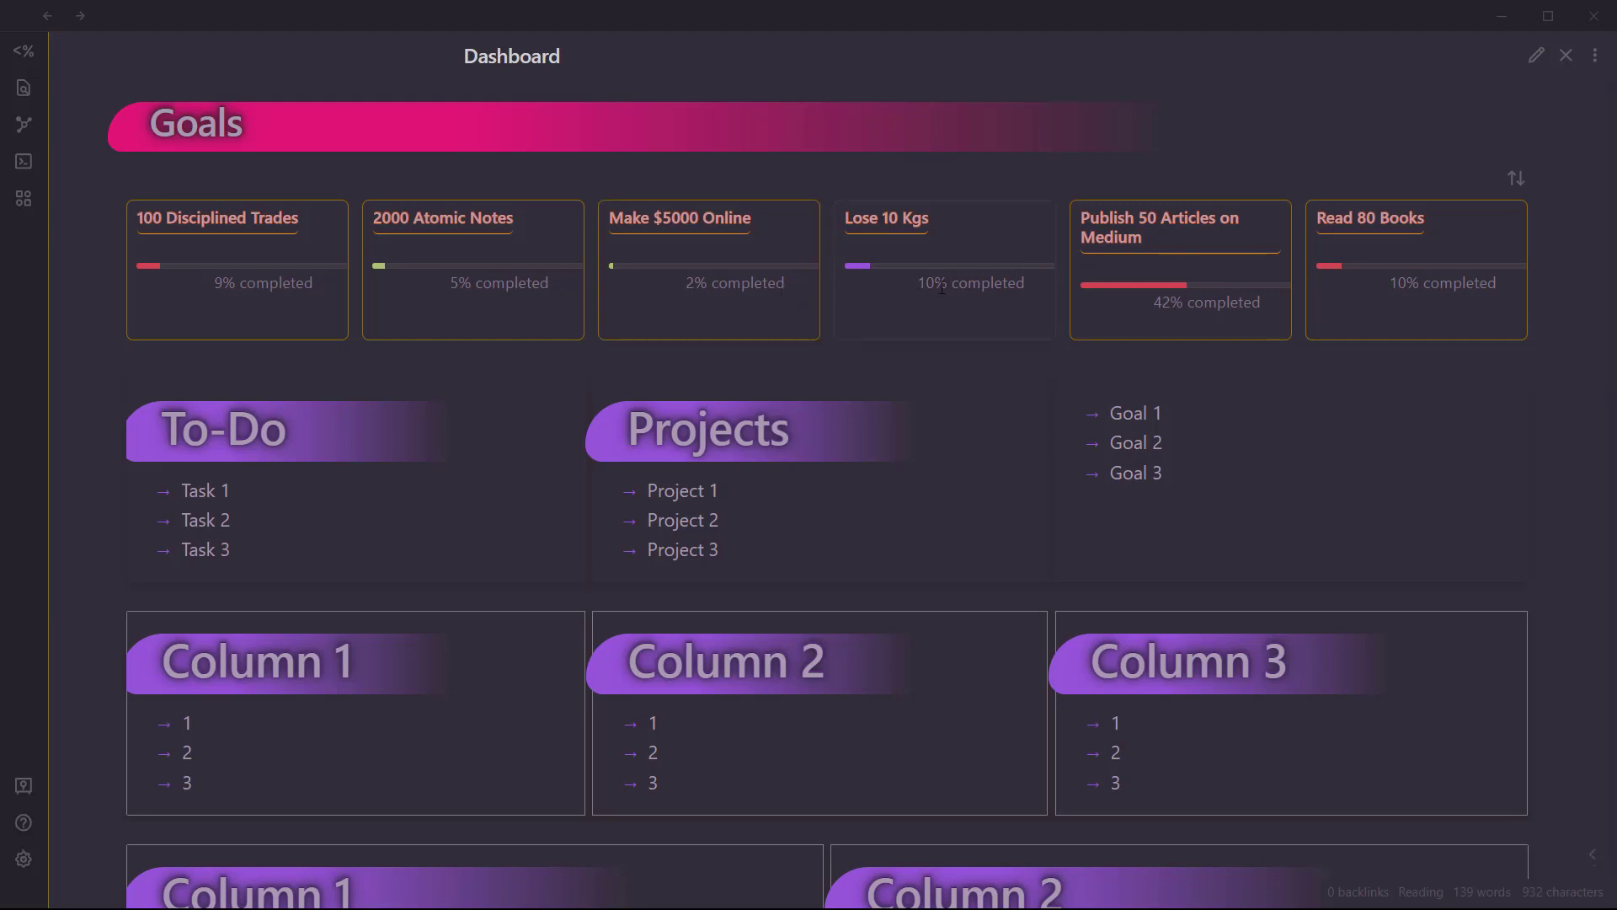
scroll(879, 299, down, 1)
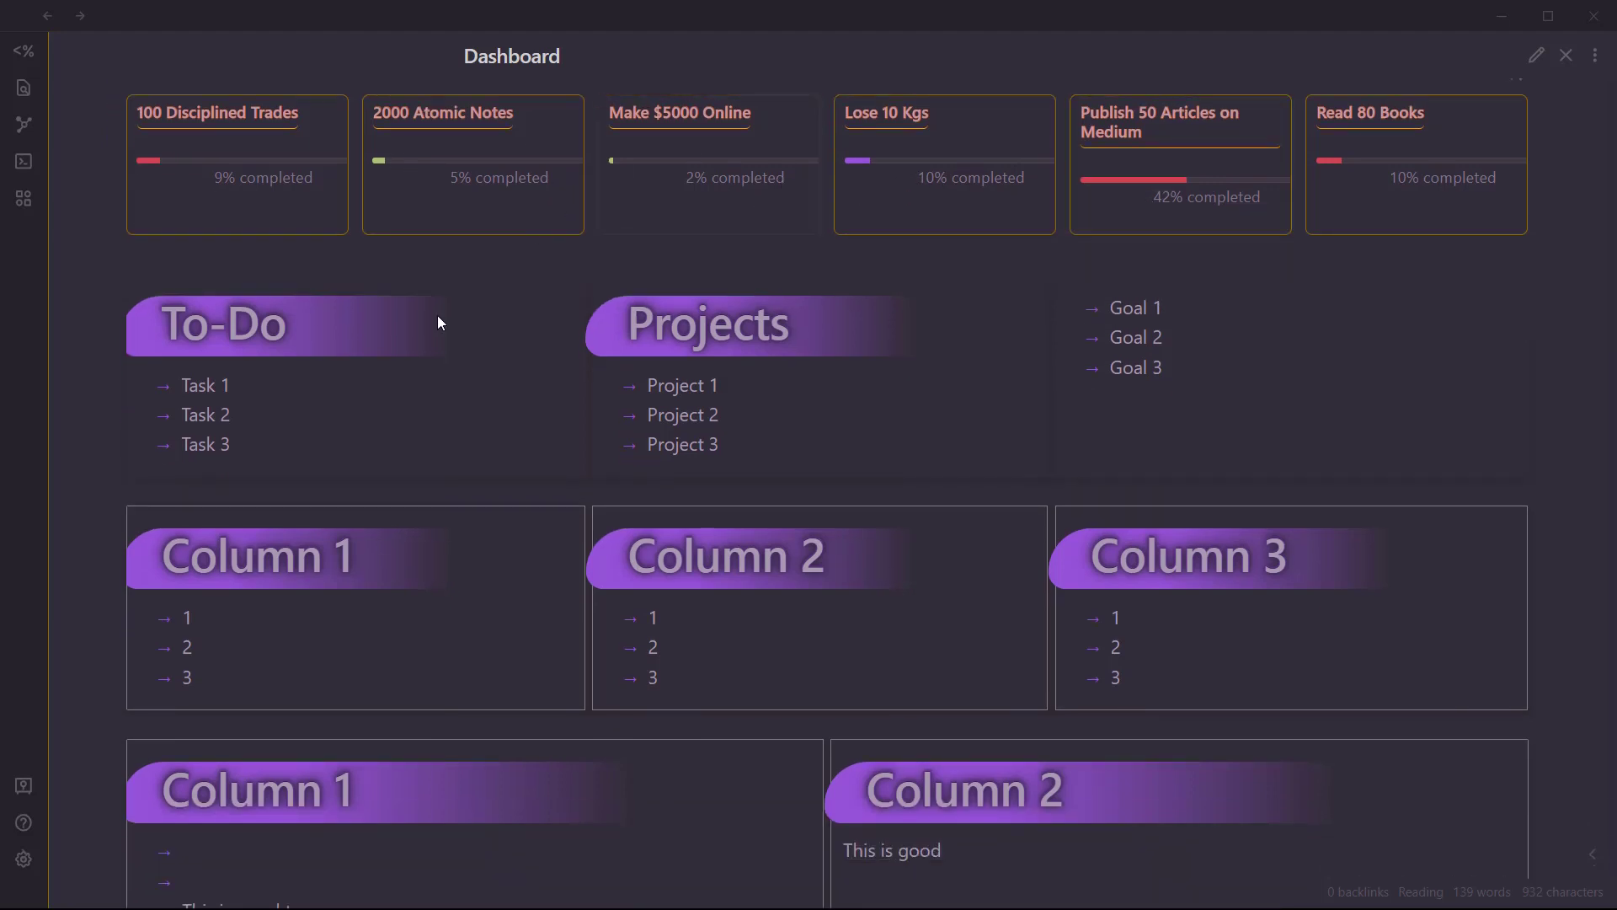
scroll(627, 354, down, 3)
scroll(627, 354, up, 3)
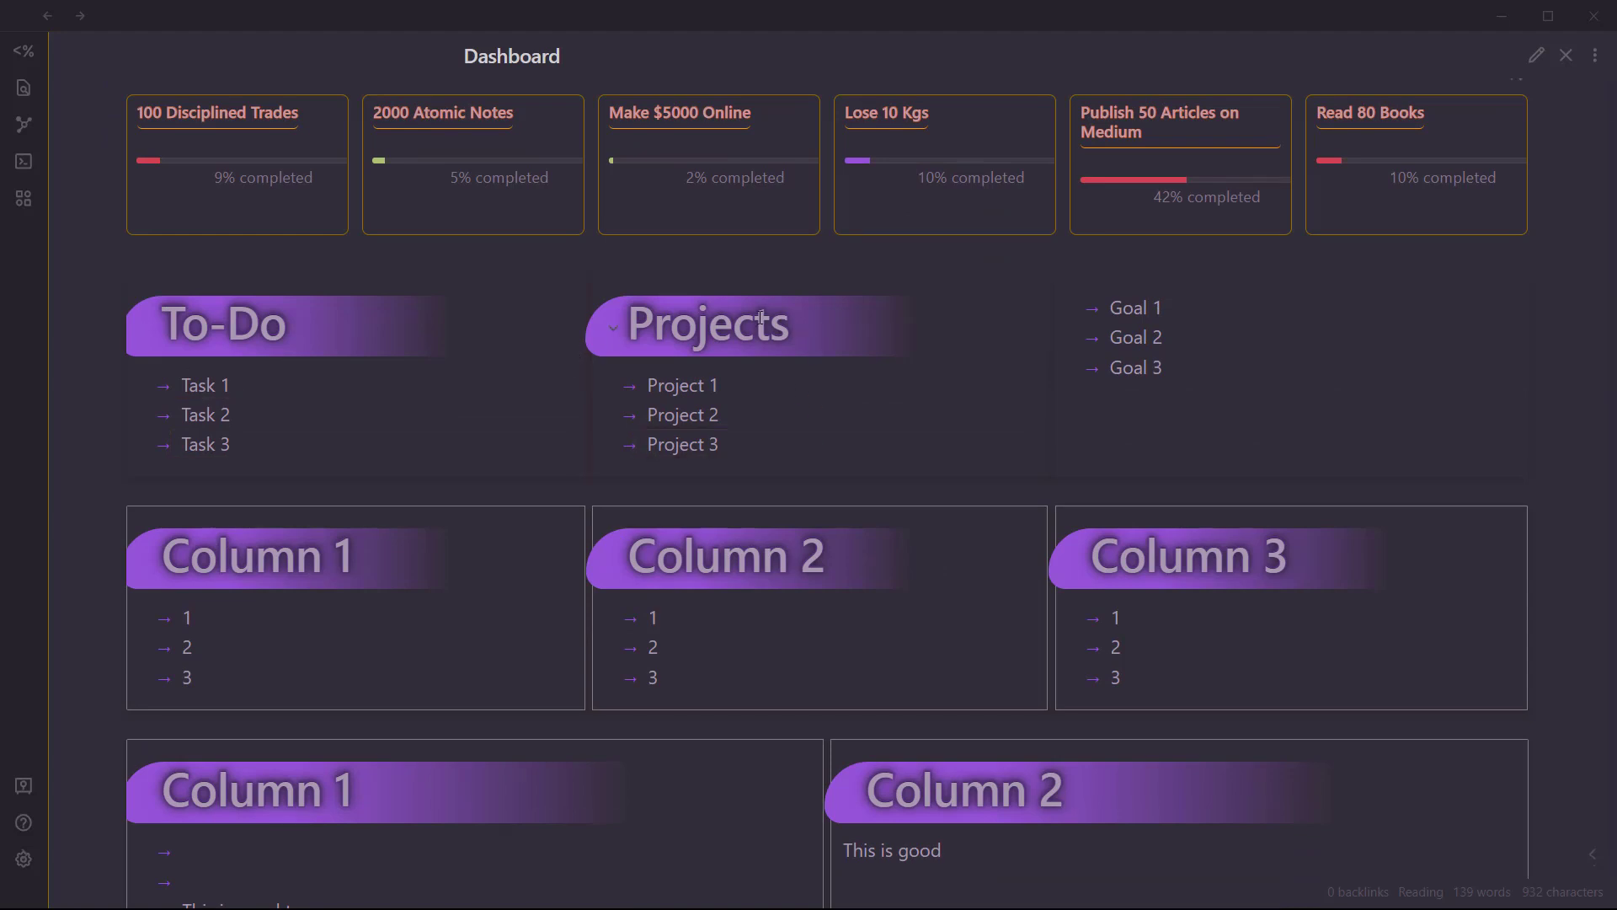
scroll(757, 366, down, 3)
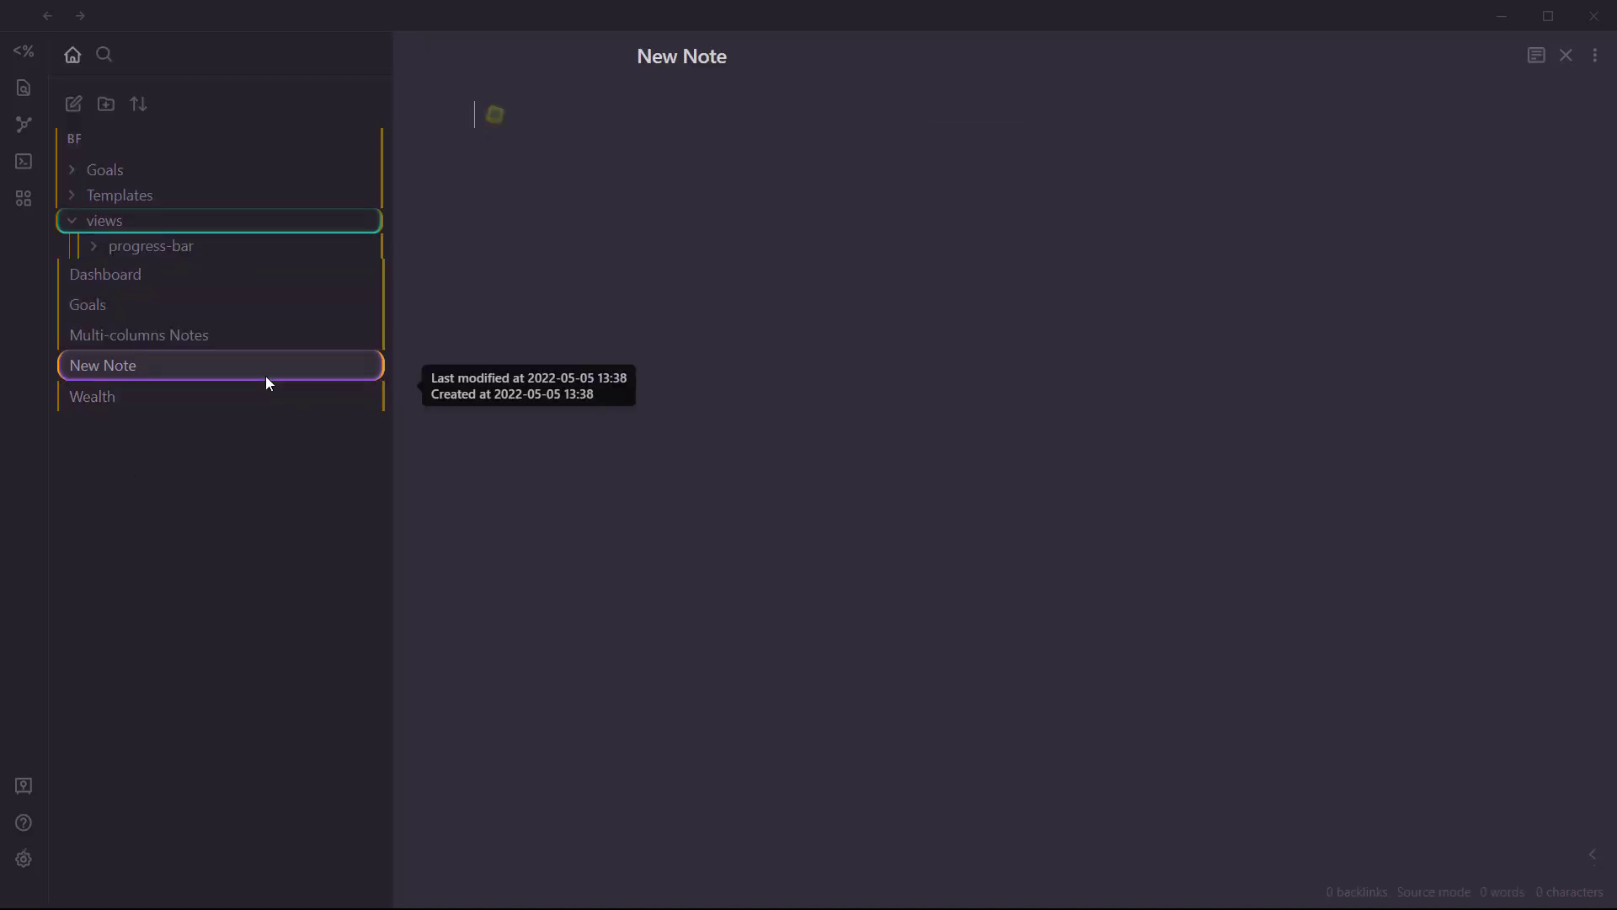
Browse the community plugins in the settings and search them for "multi-c".
click(24, 858)
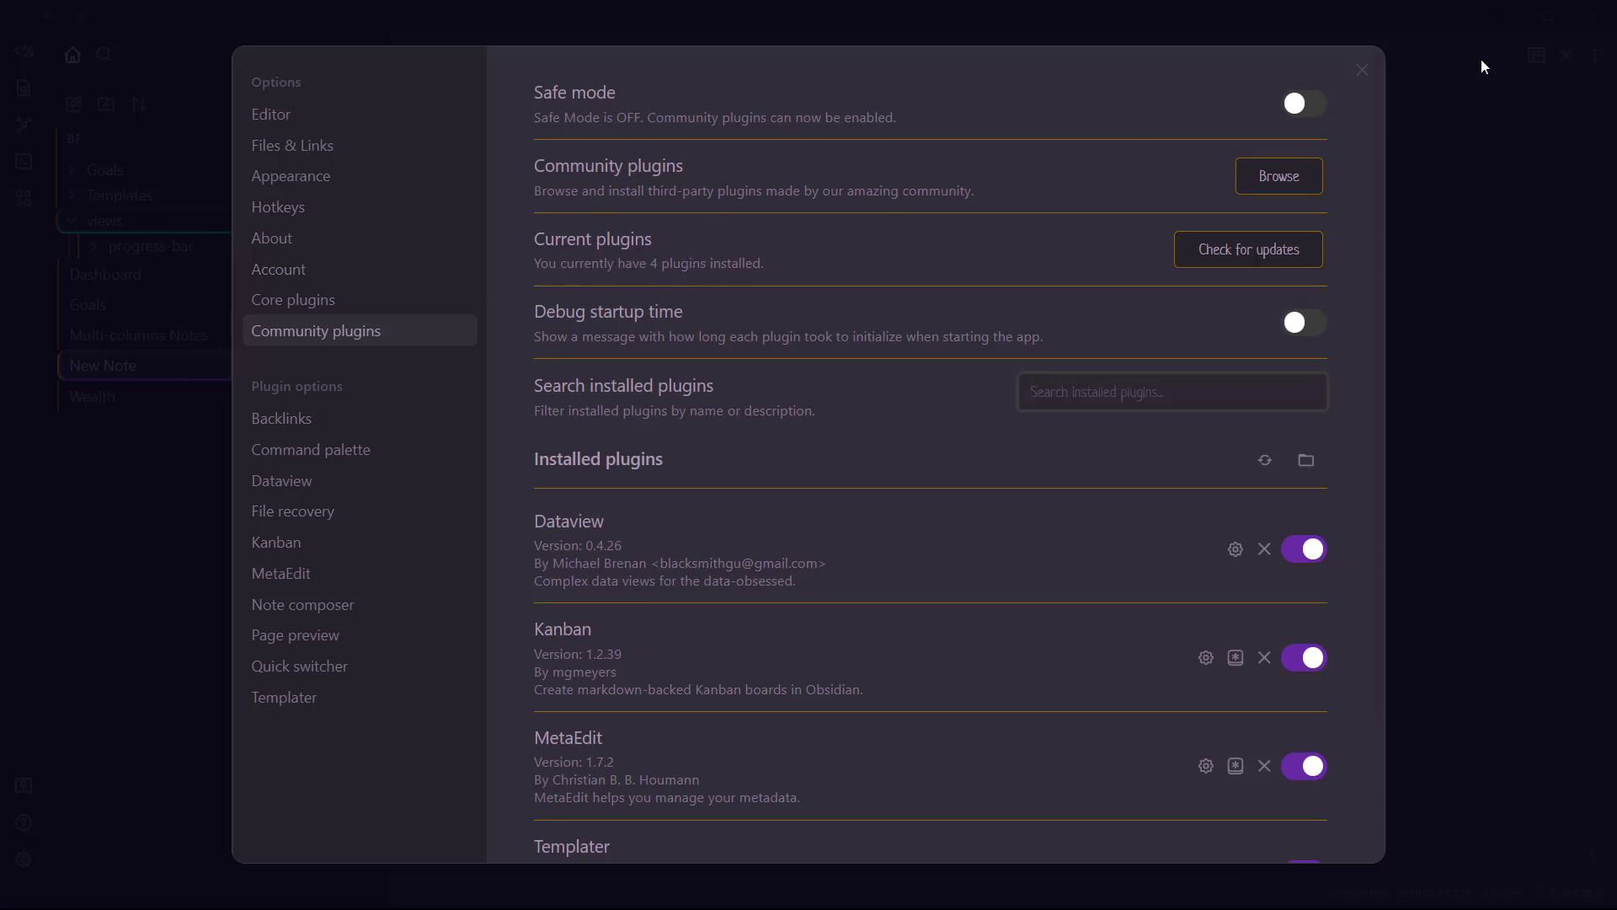
click(1287, 182)
click(379, 99)
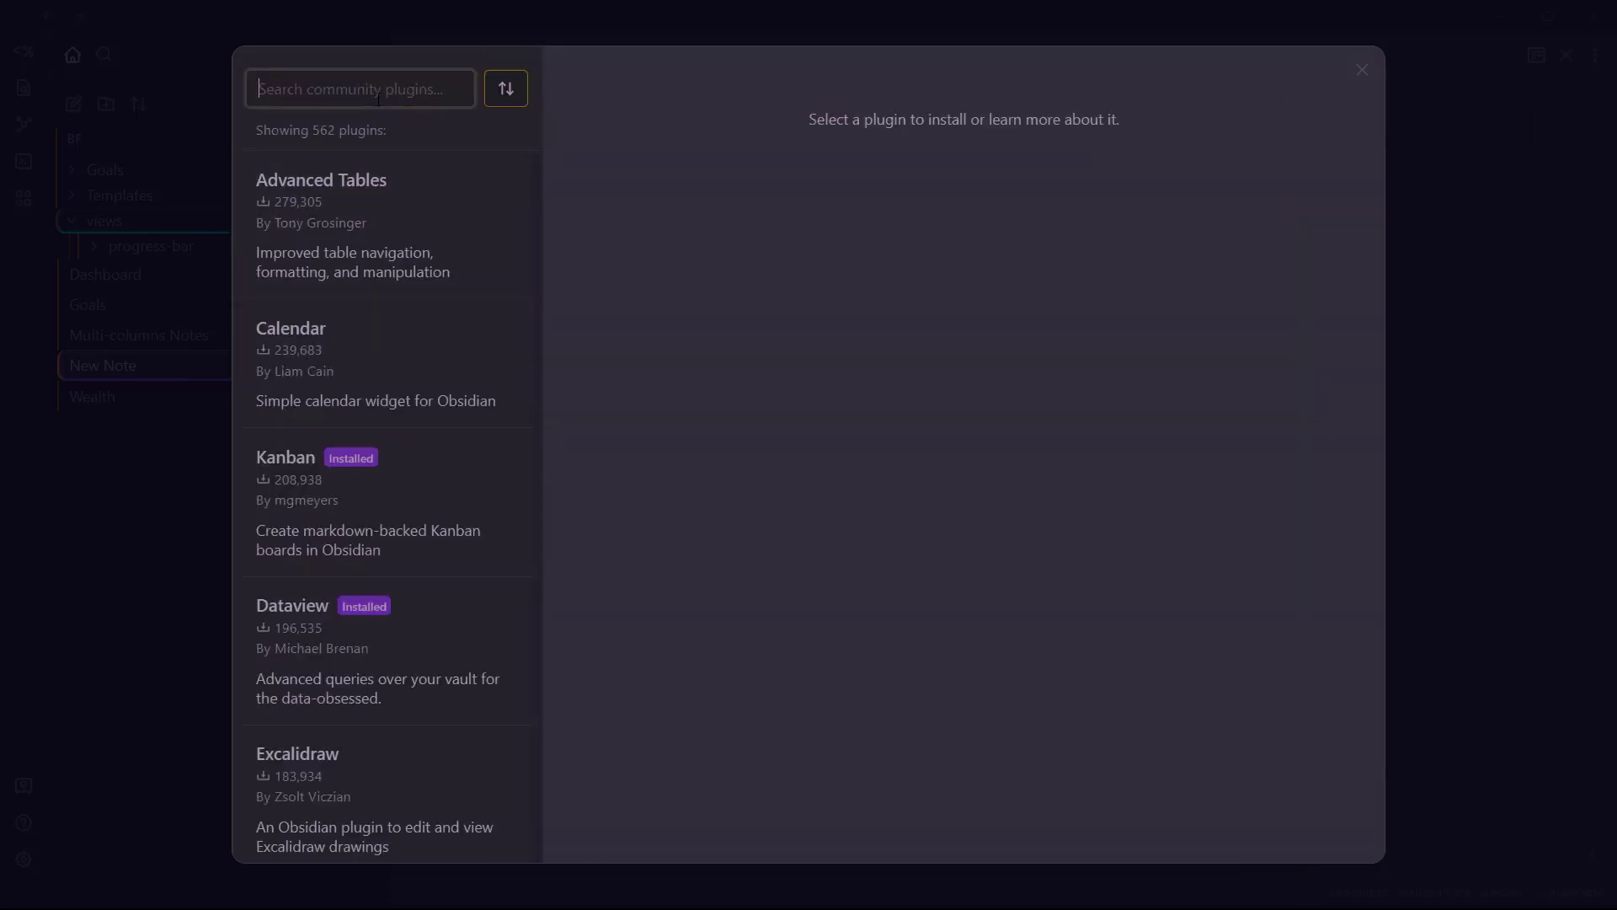
text(mulit-)
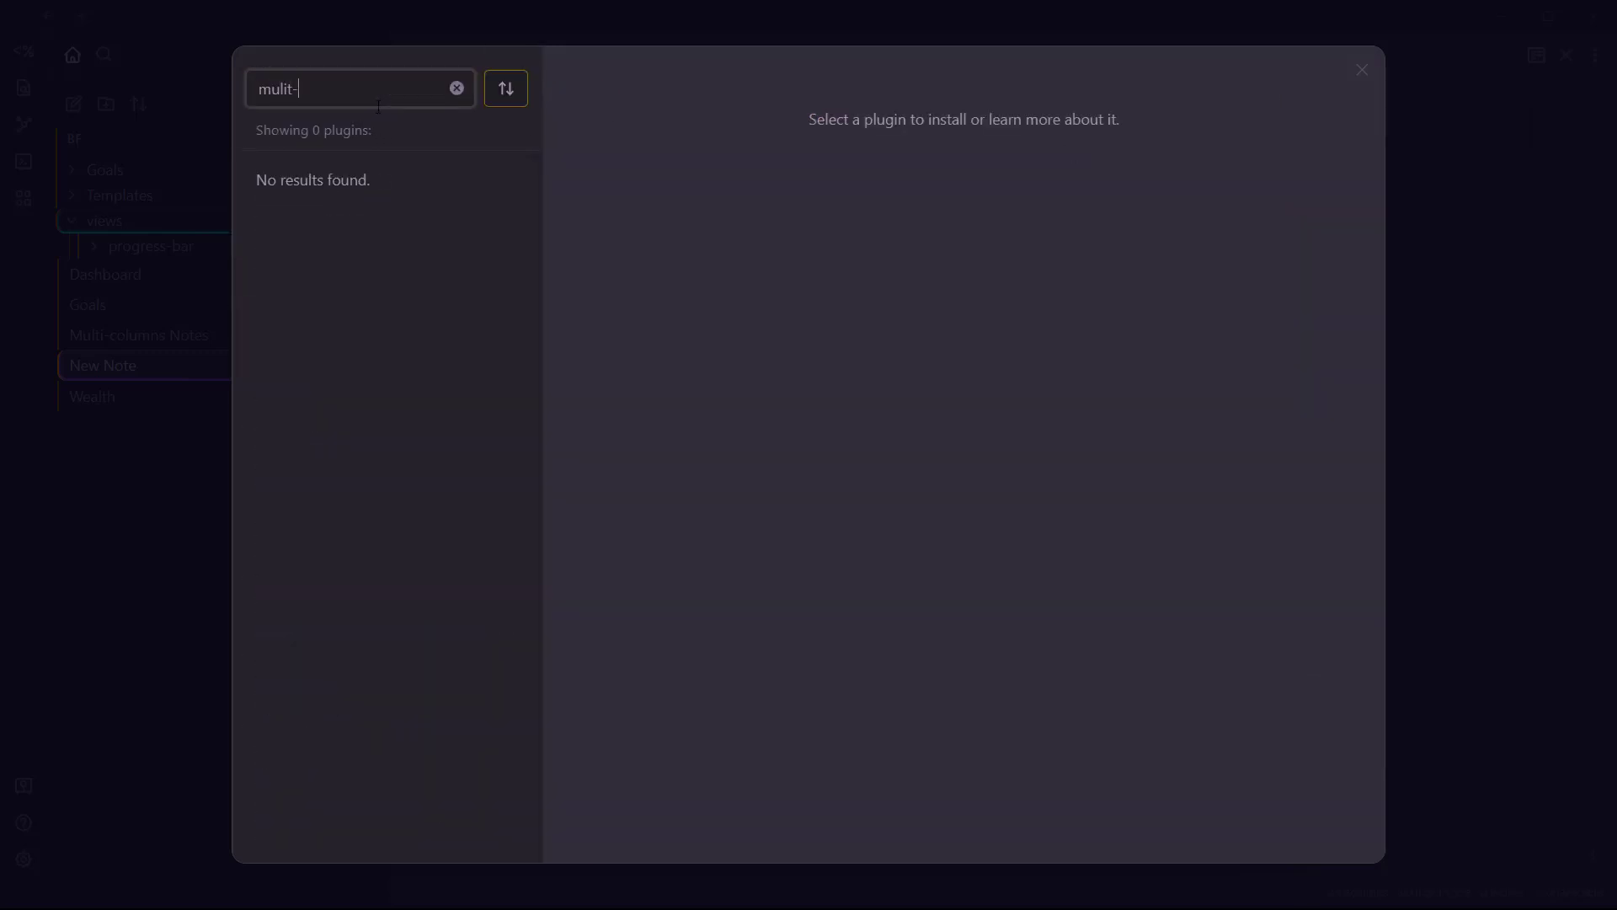
key(BackSpace)
key(BackSpace)
key(BackSpace)
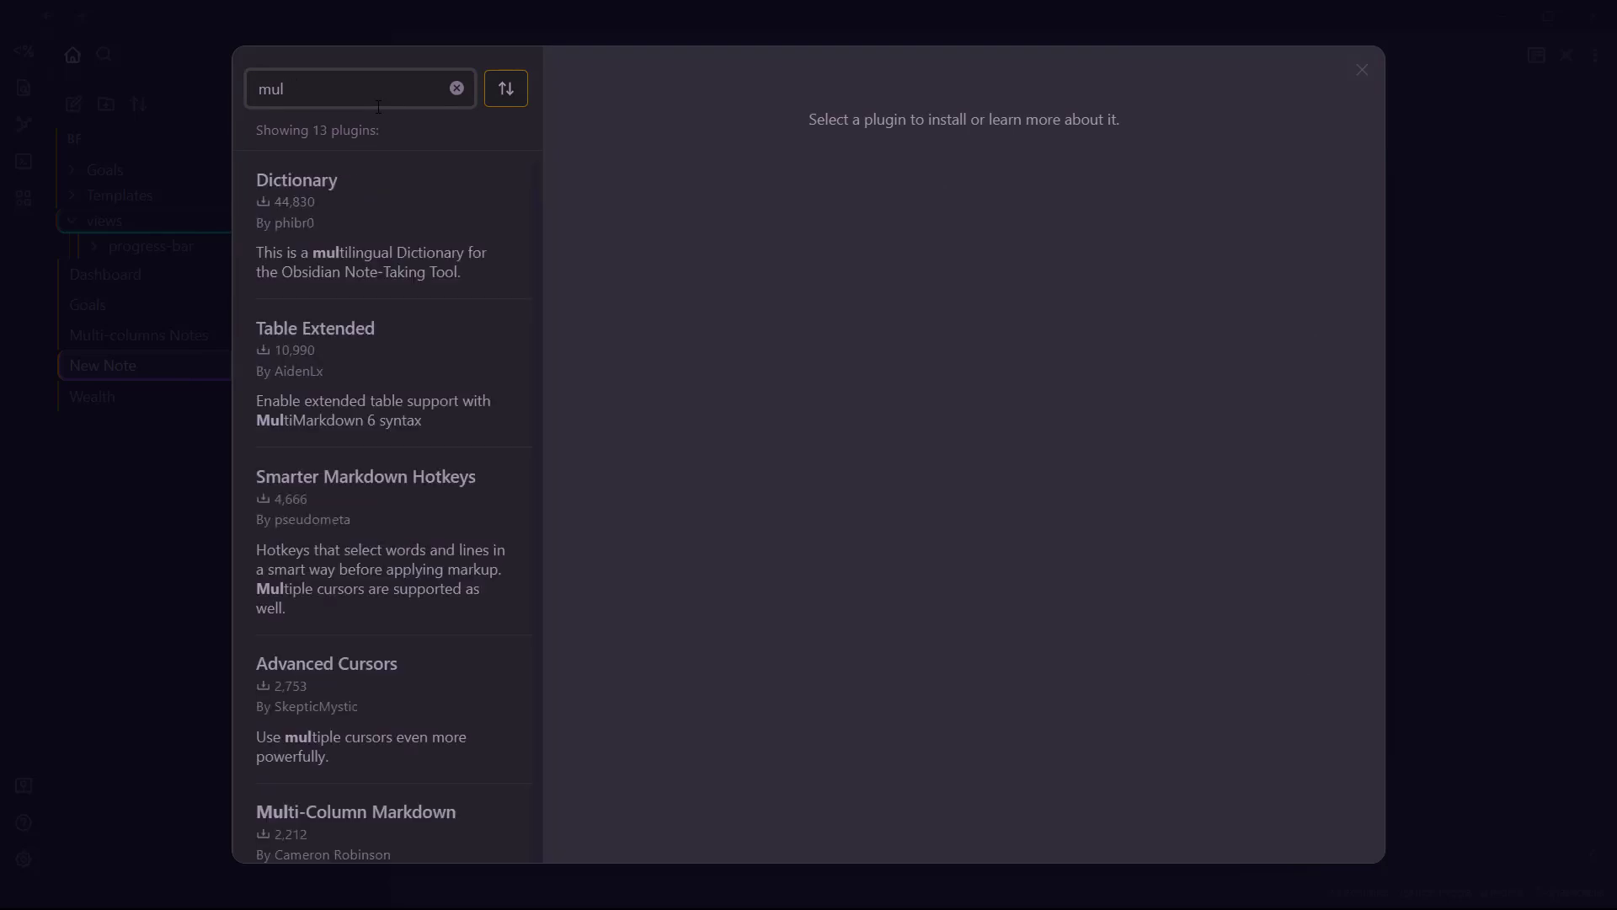
text(ti-c)
Install and enable the Multi-Column Markdown community plugin.
click(446, 251)
click(639, 343)
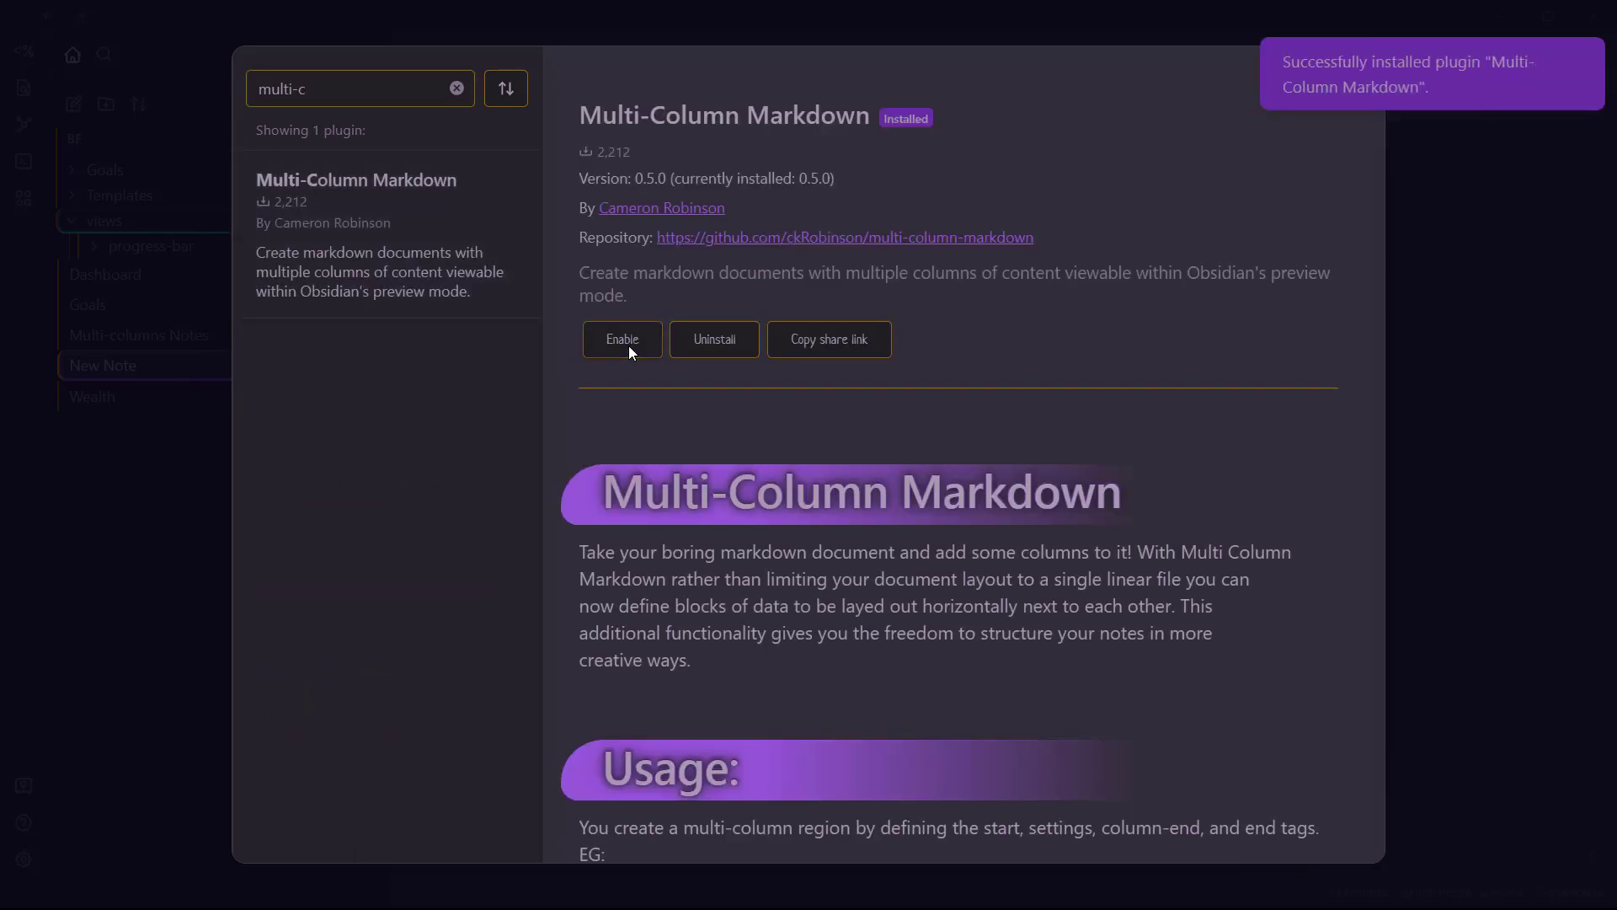
click(628, 342)
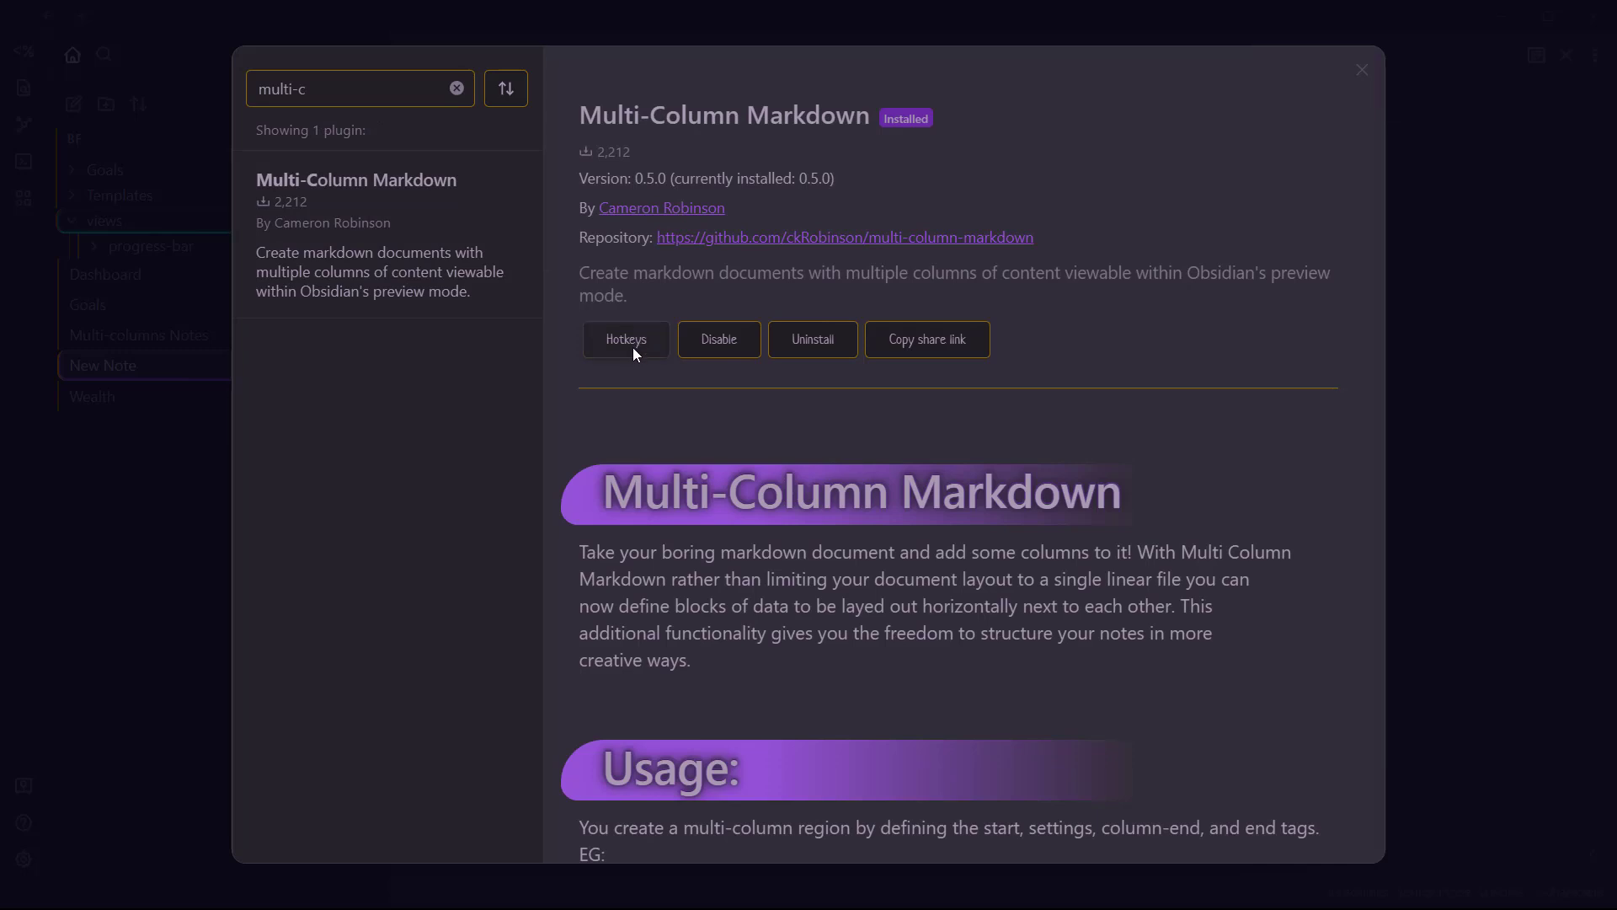
Assign the hotkey Alt + C to the plugin's Insert Multi-Column Region command and close the settings.
click(633, 347)
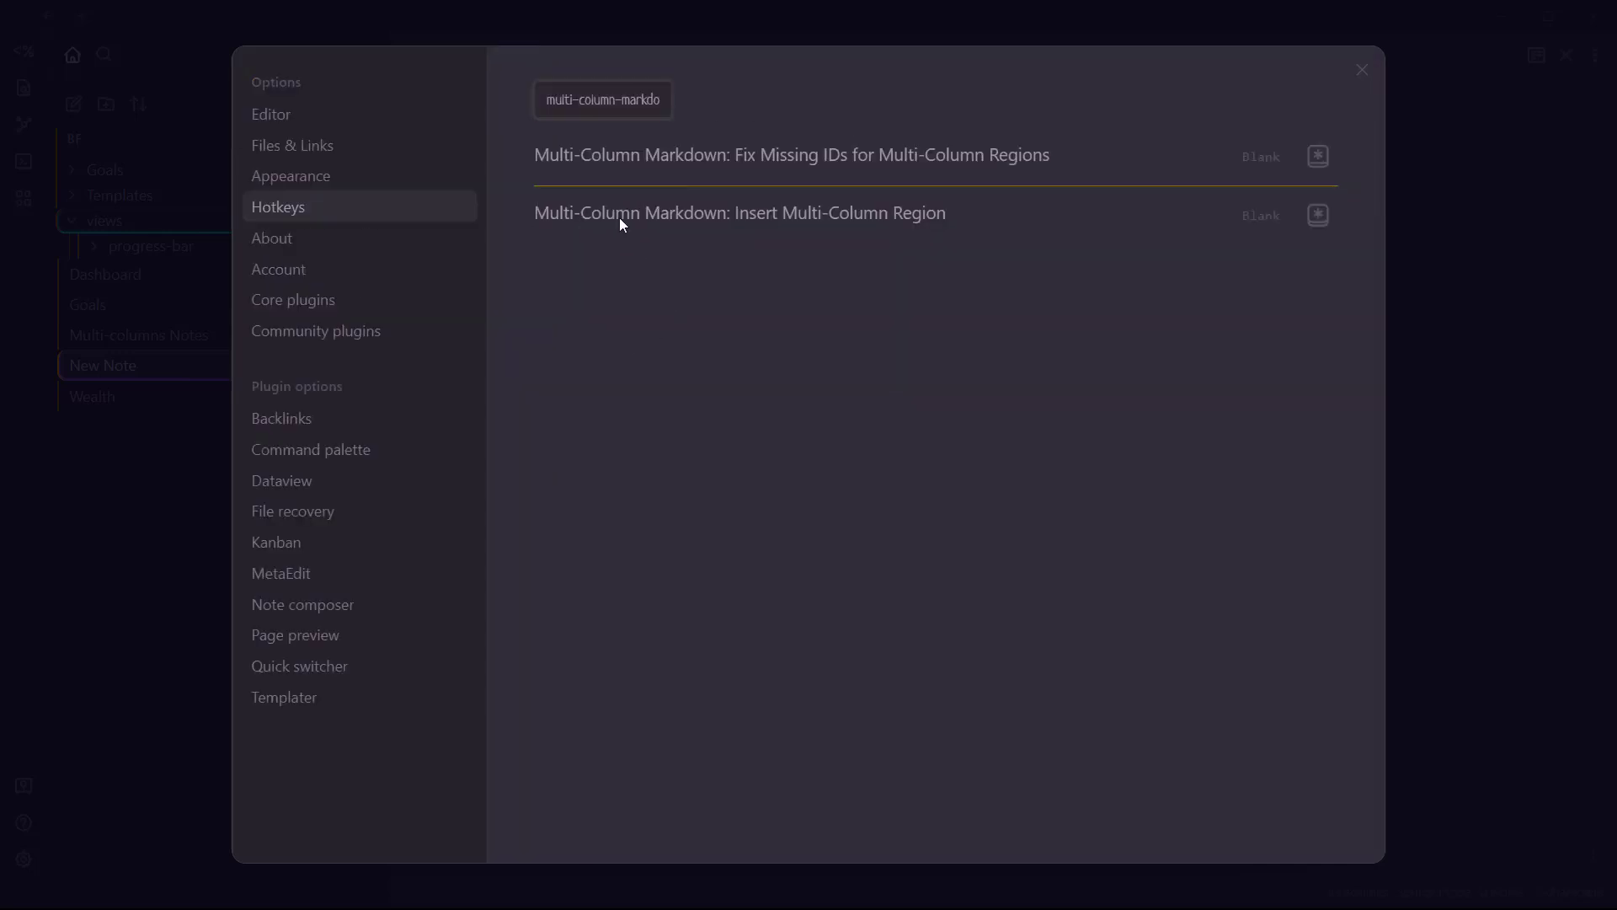
click(612, 213)
click(1319, 217)
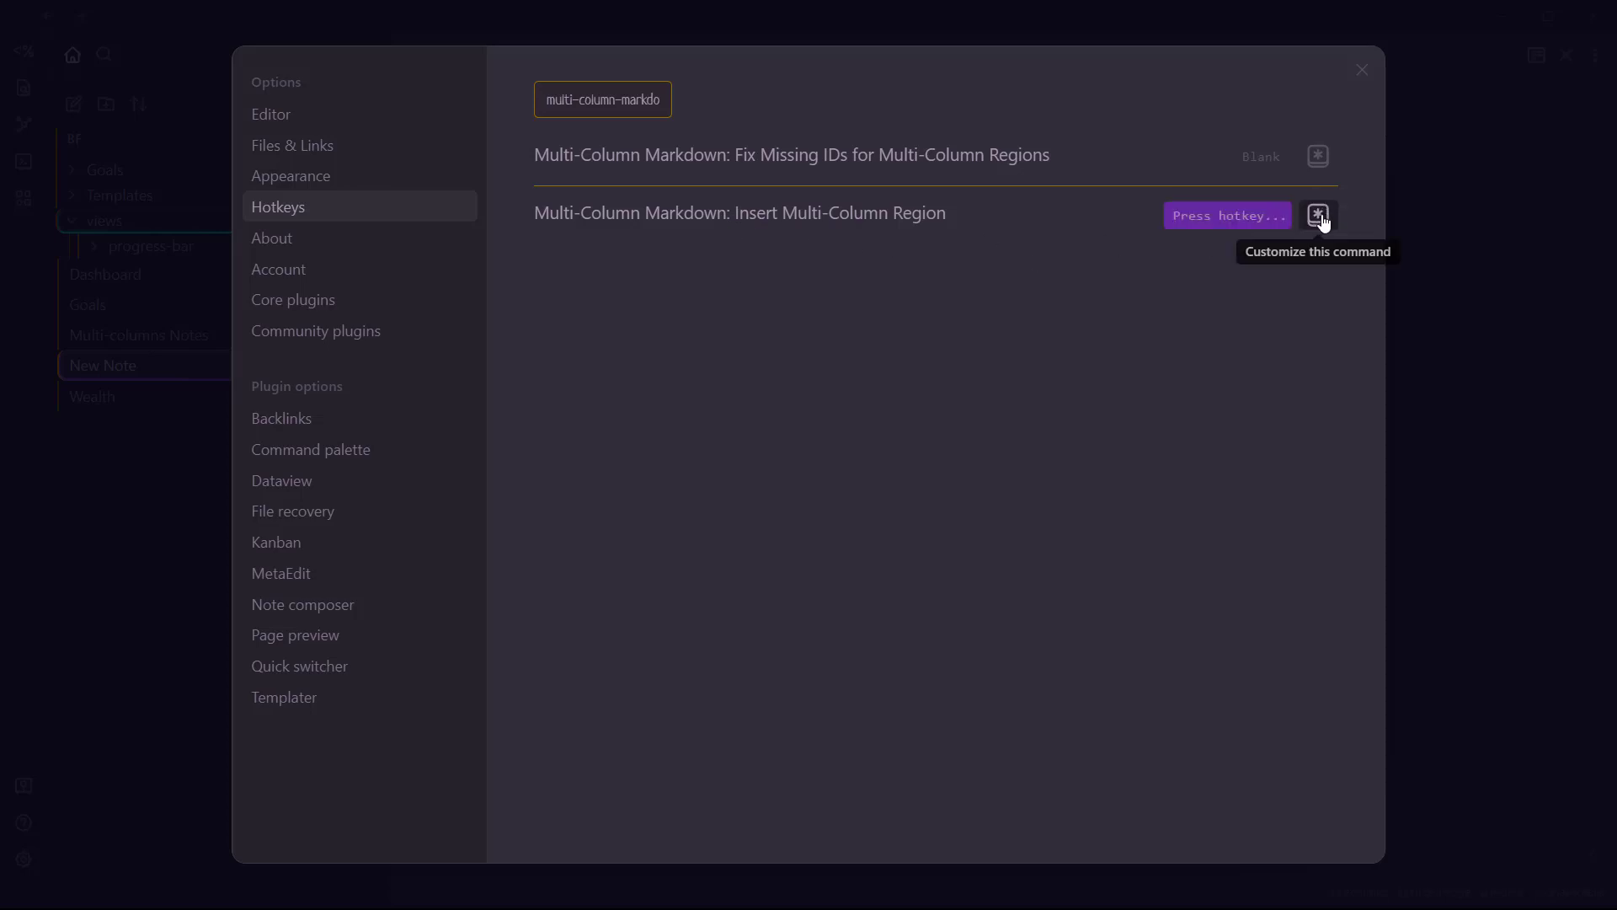
key(alt+c)
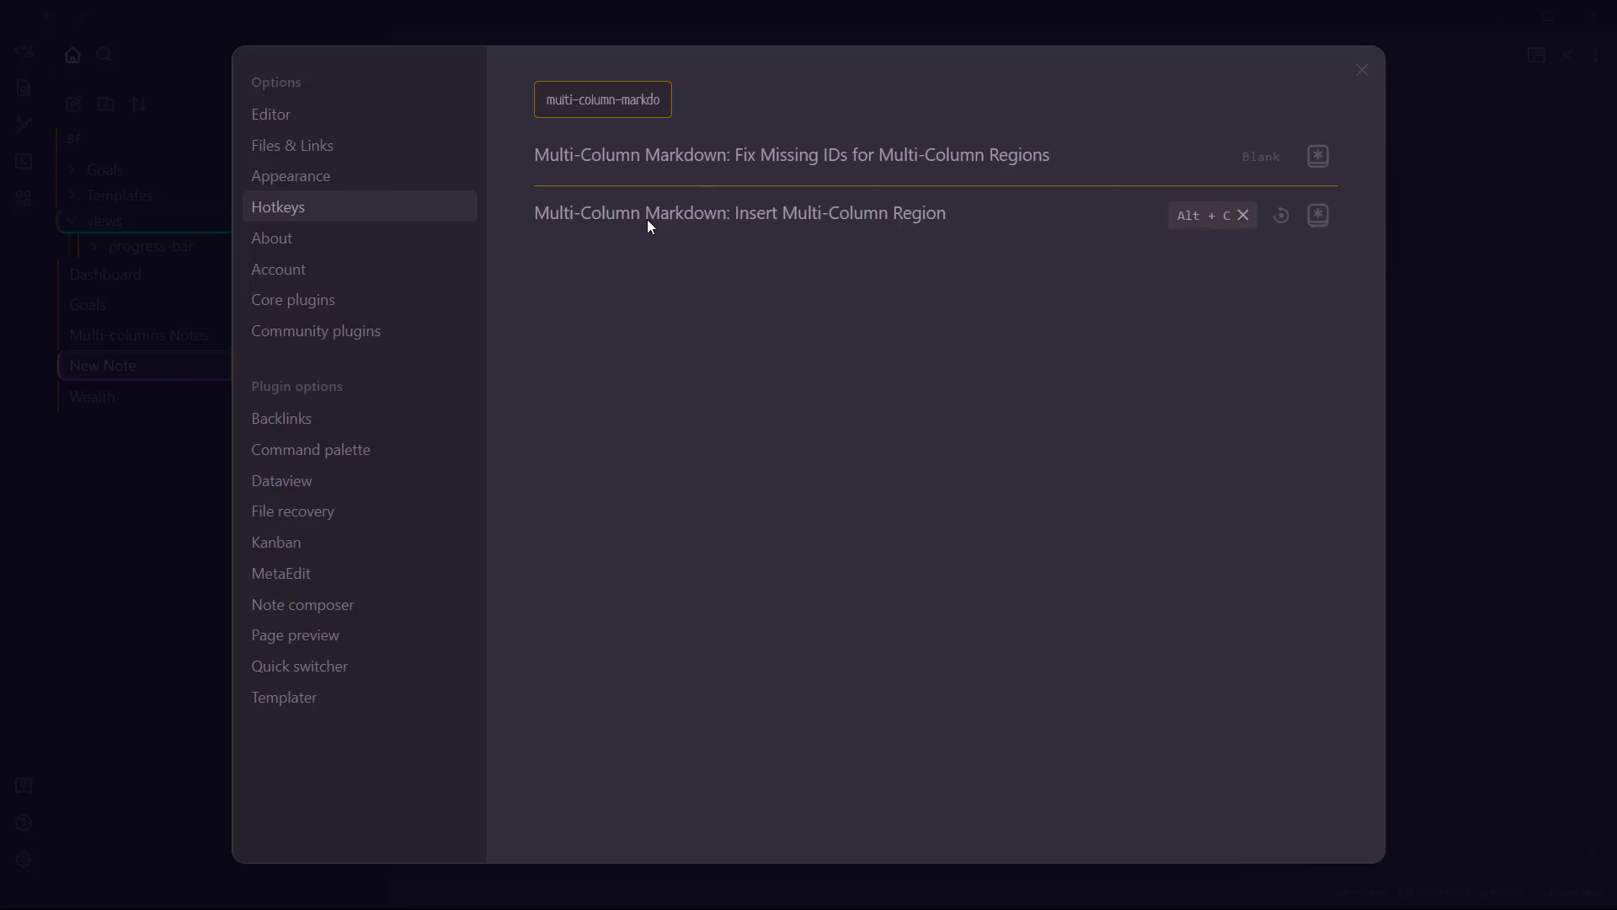
click(1362, 70)
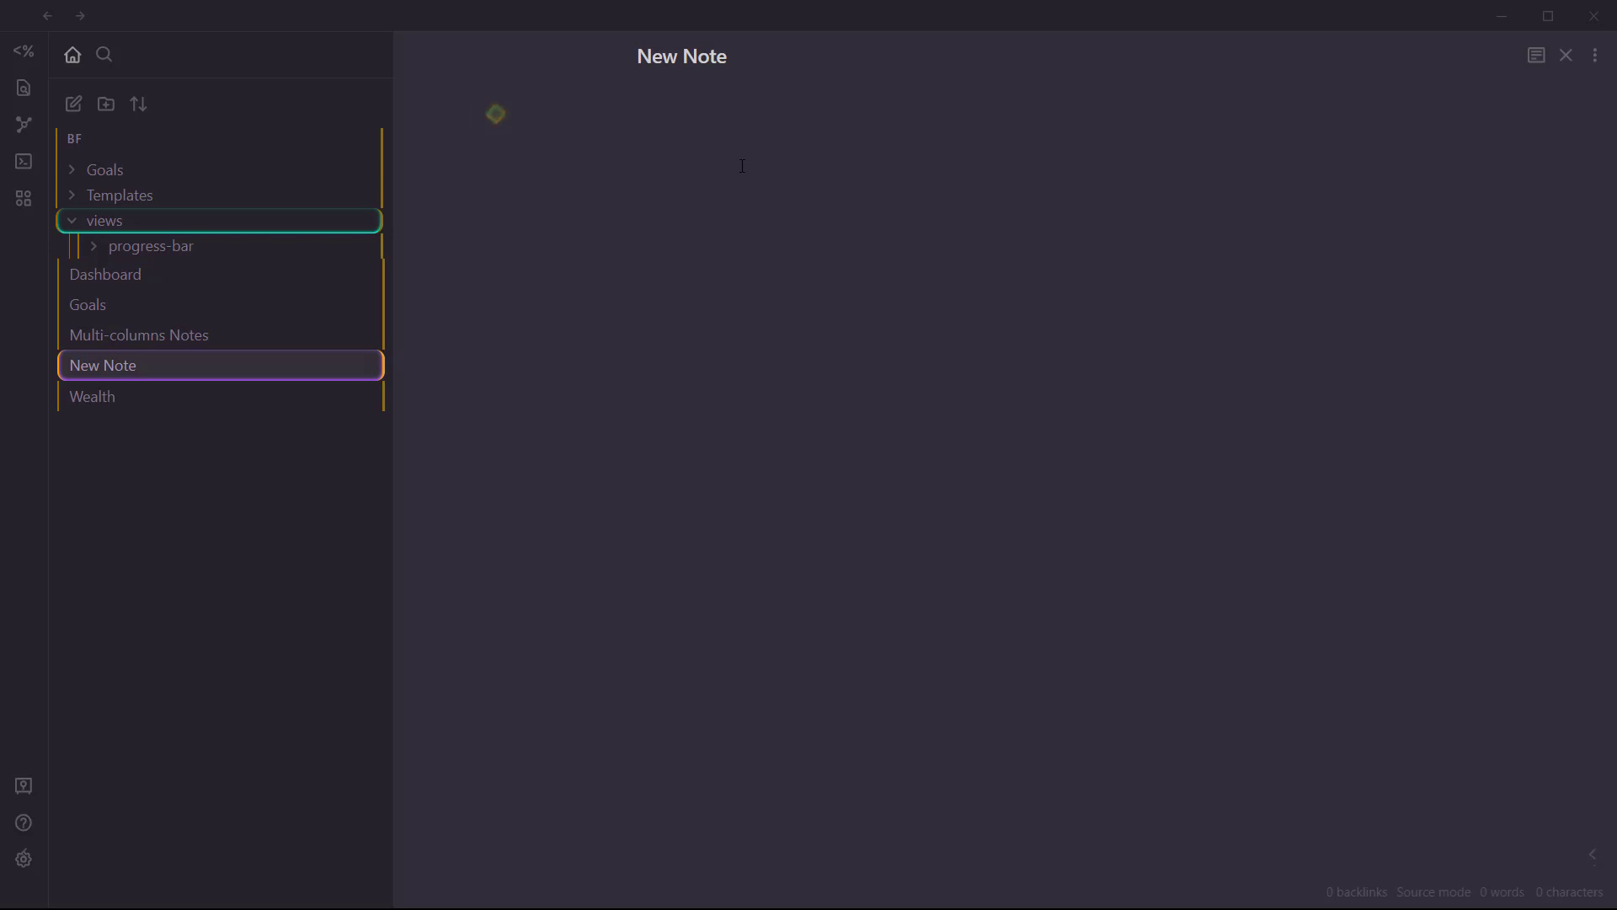
Insert a multi-column region into New Note, preview it in reading view, and return to editing.
key(ctrl+m)
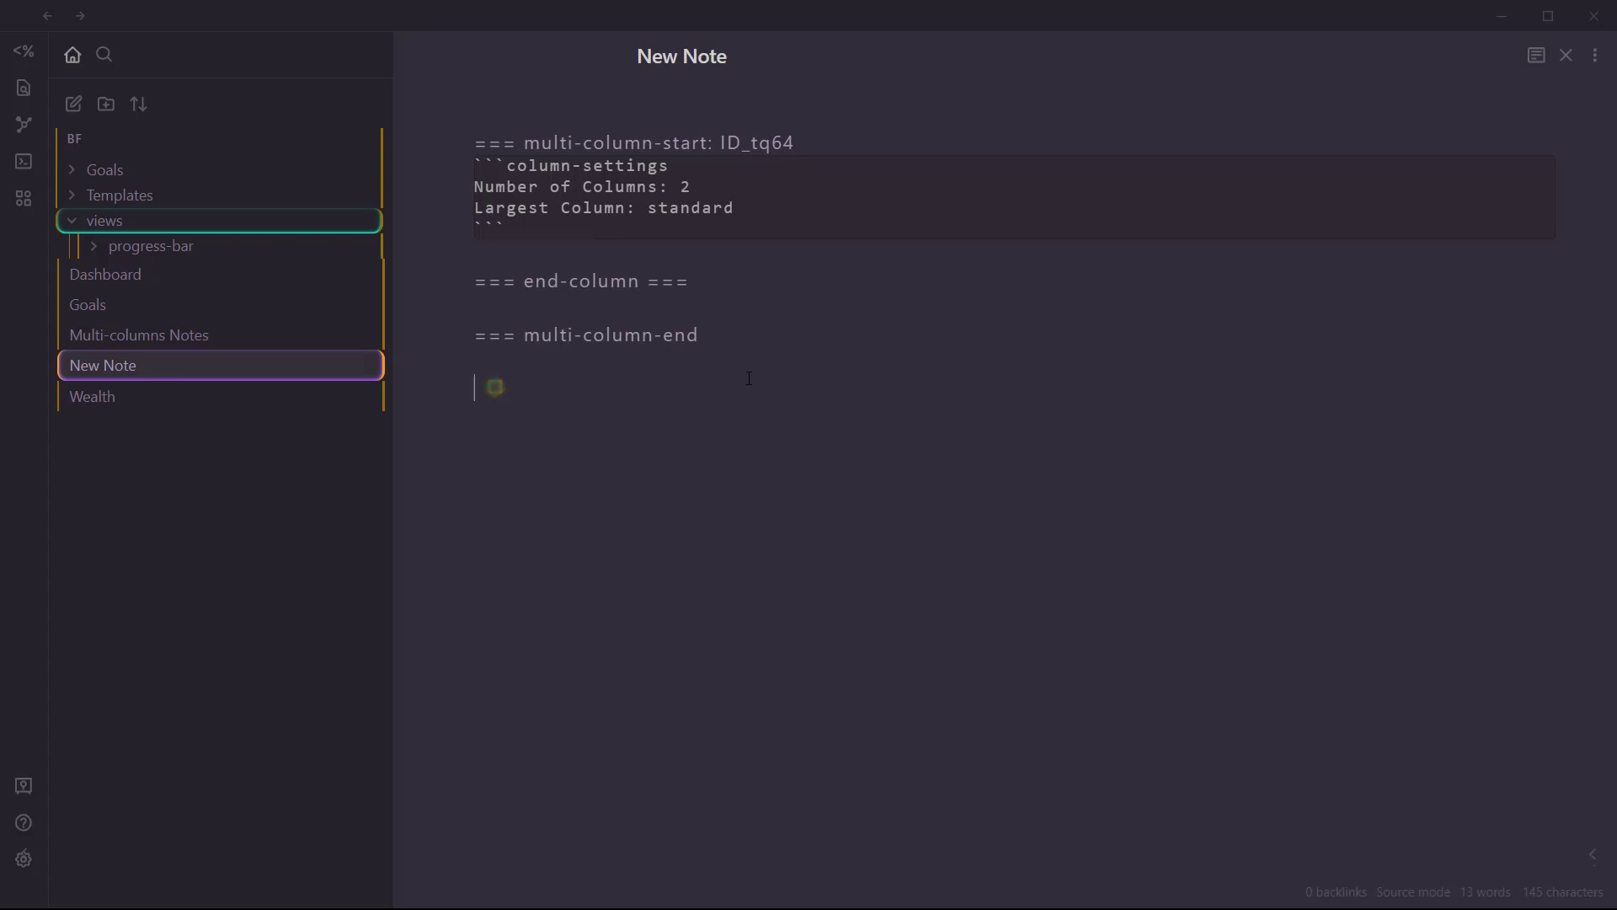
key(ctrl+e)
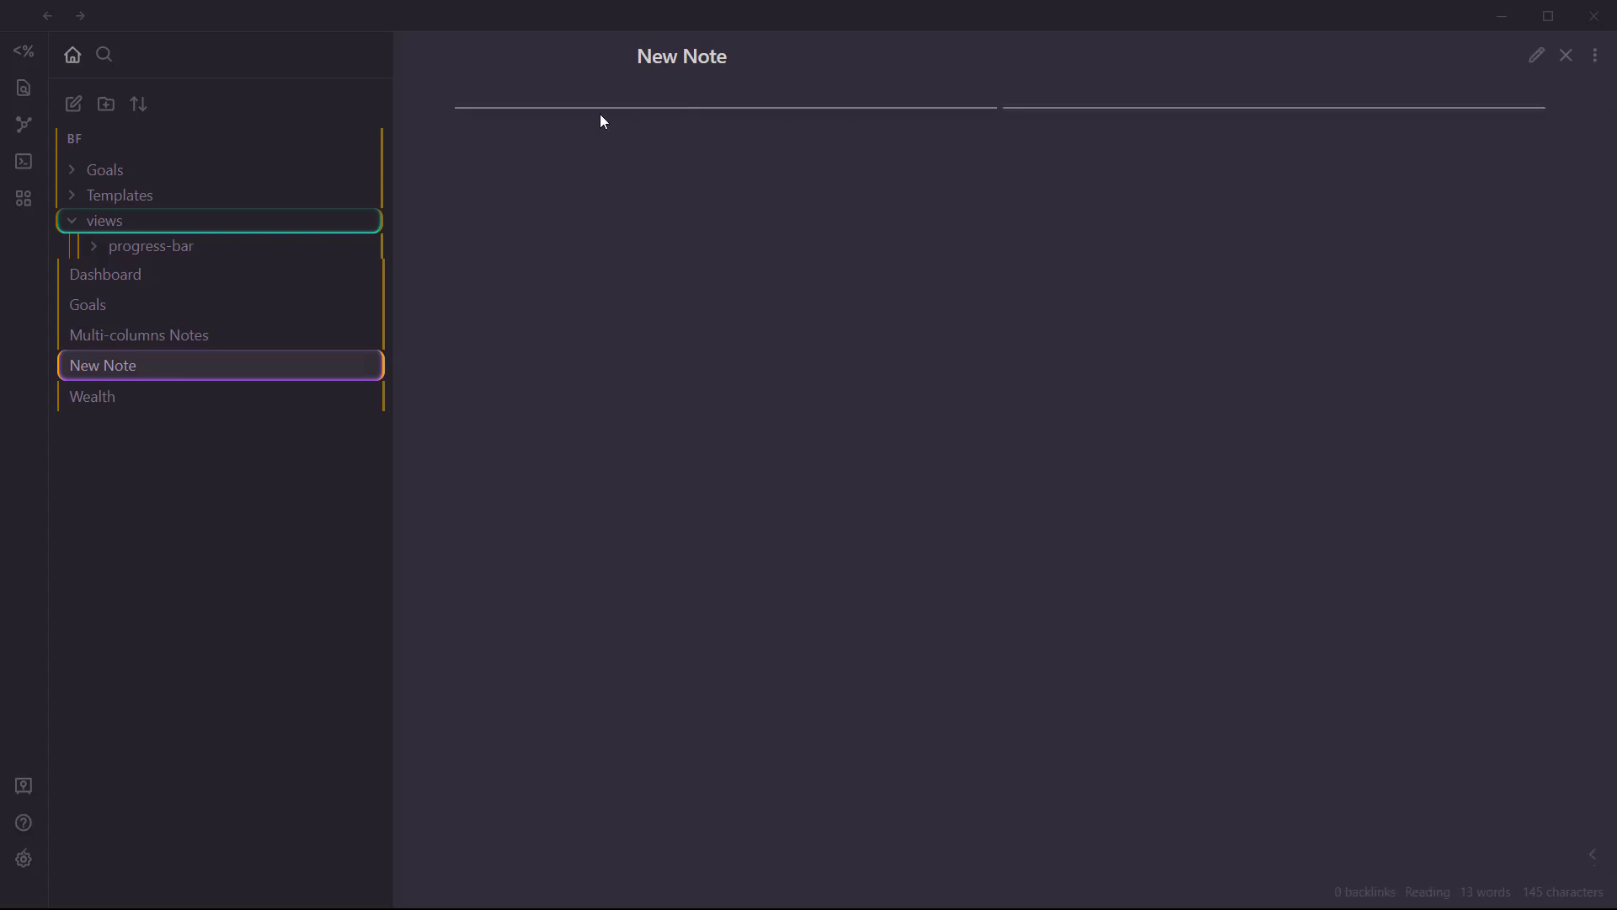
key(ctrl+e)
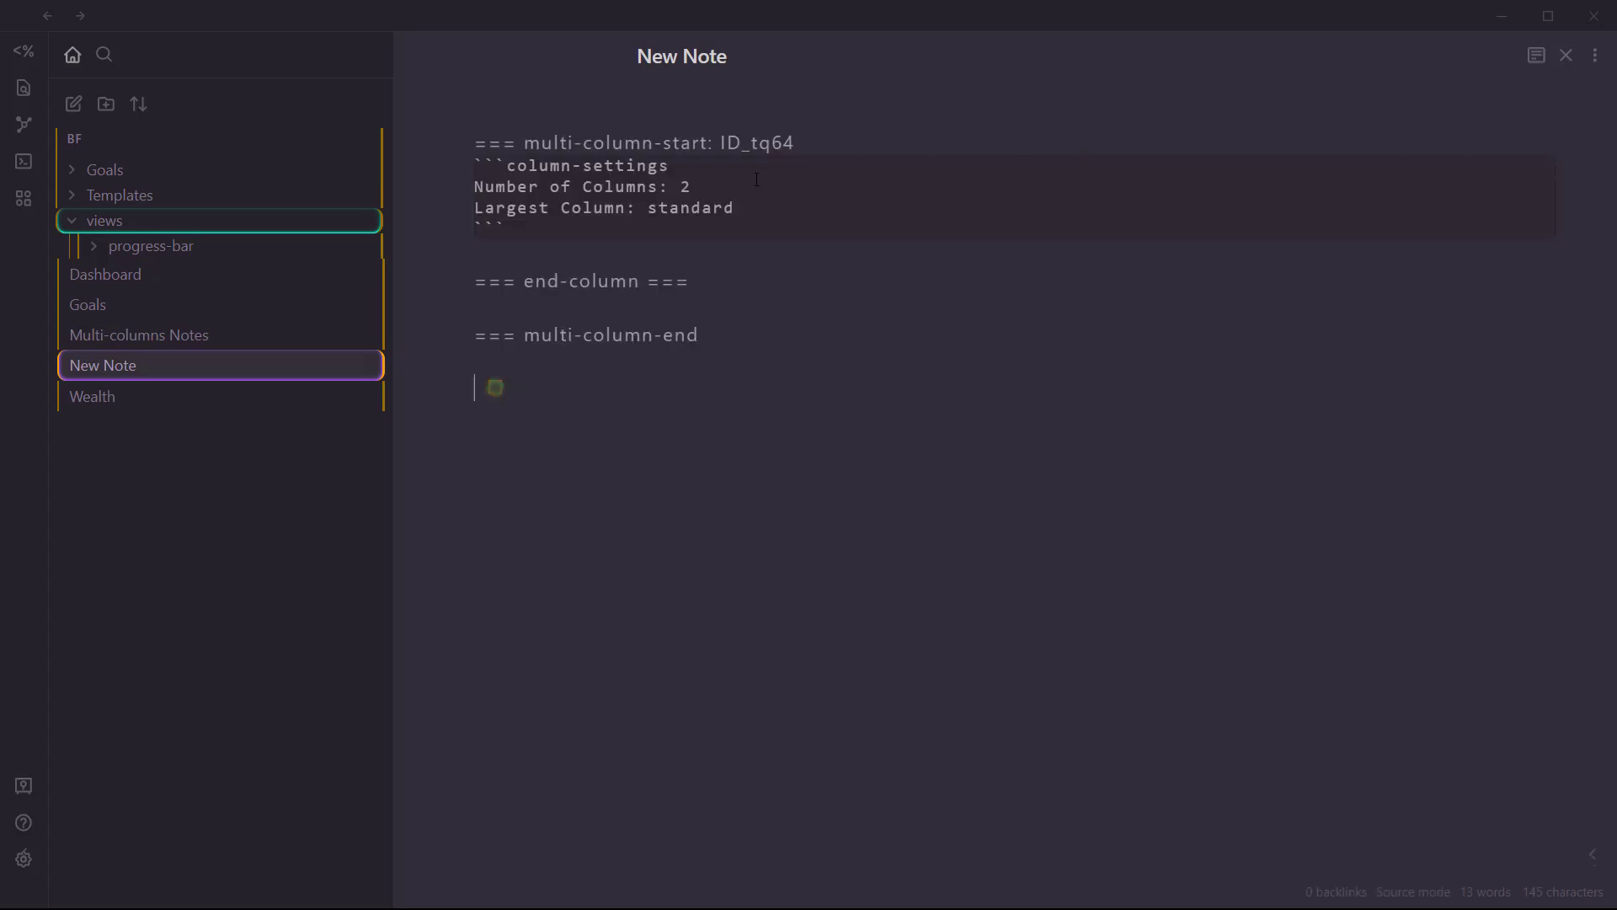
Set the region's Number of Columns to 3, preview the layout, and return to editing.
click(683, 186)
drag(685, 187, 697, 193)
text(3)
key(ctrl+e)
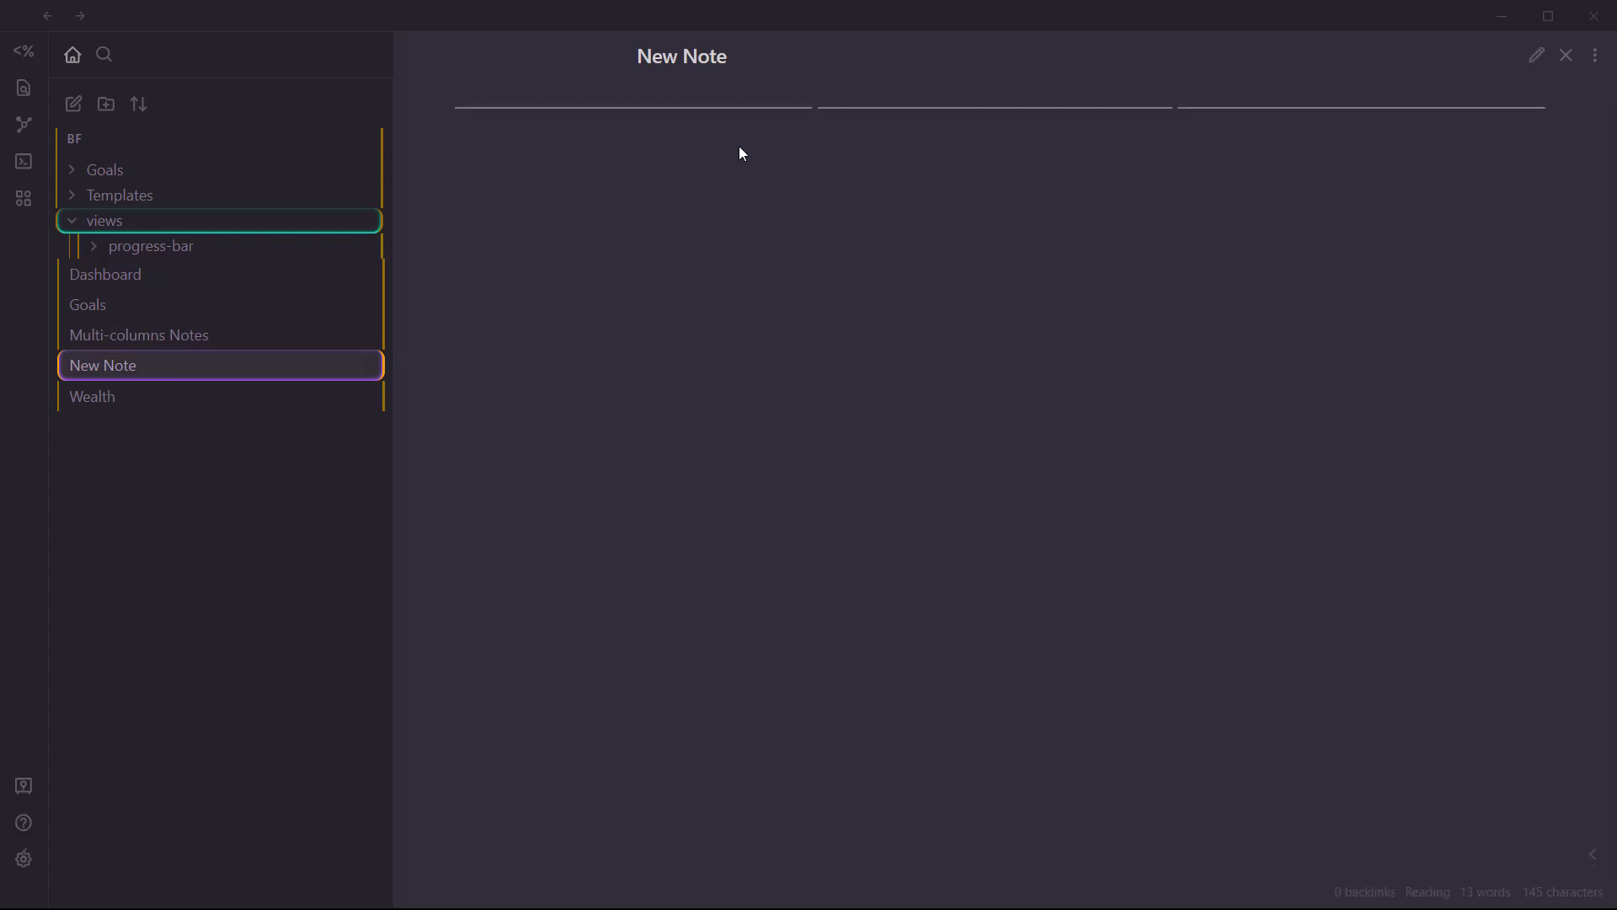
key(ctrl+e)
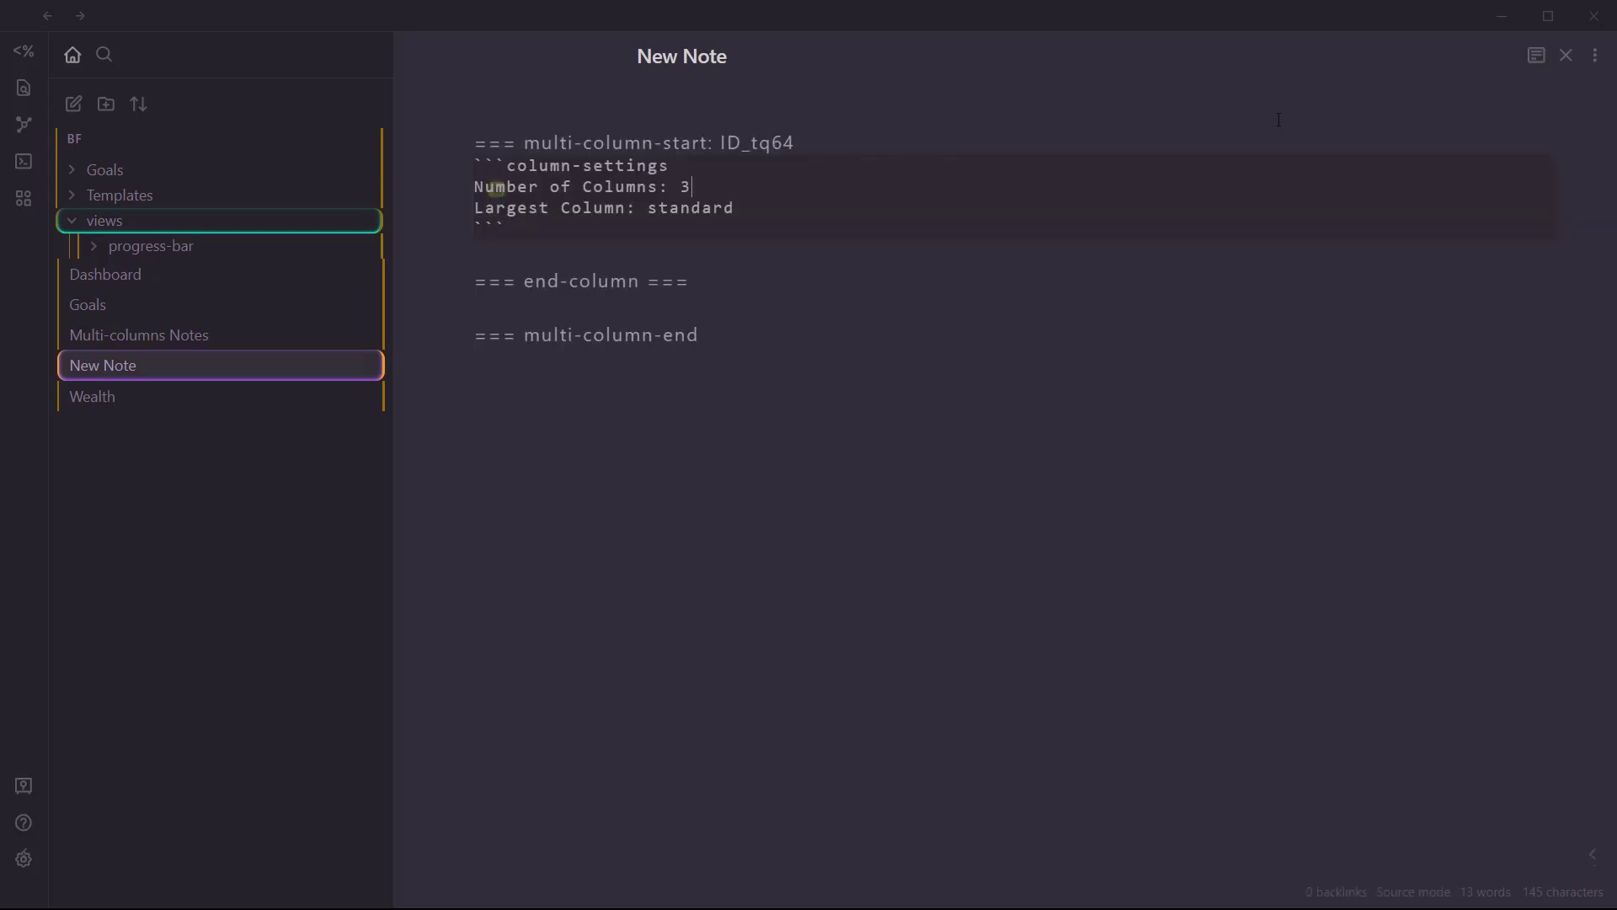
Open Multi-columns Notes in a new pane beside New Note and switch it to editing mode.
click(495, 252)
right_click(91, 396)
right_click(120, 332)
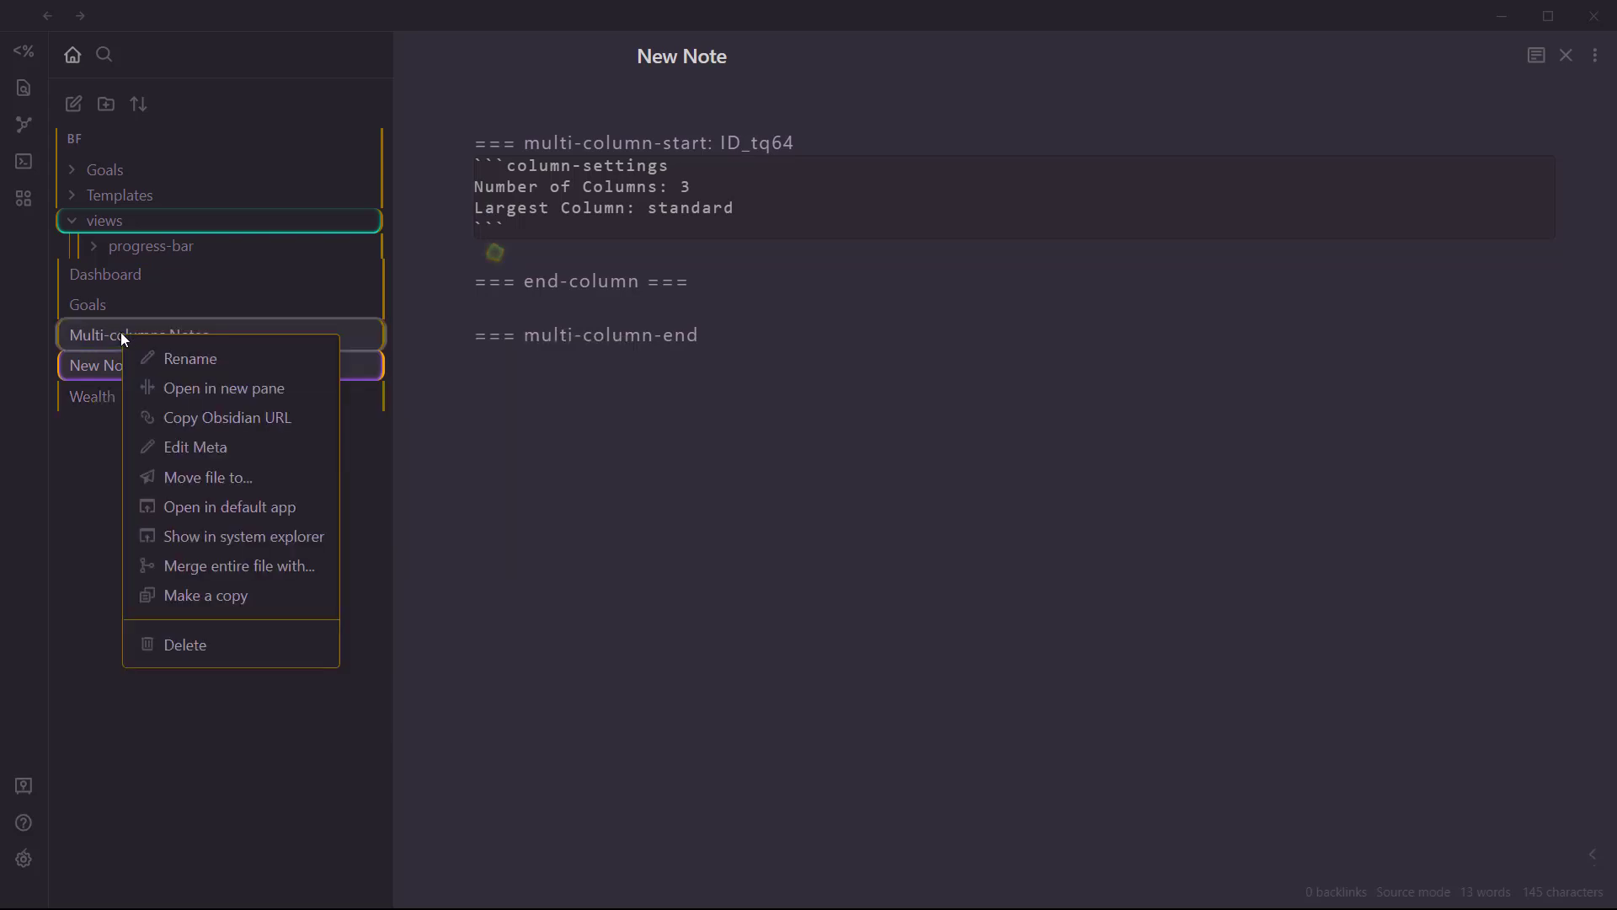
click(209, 389)
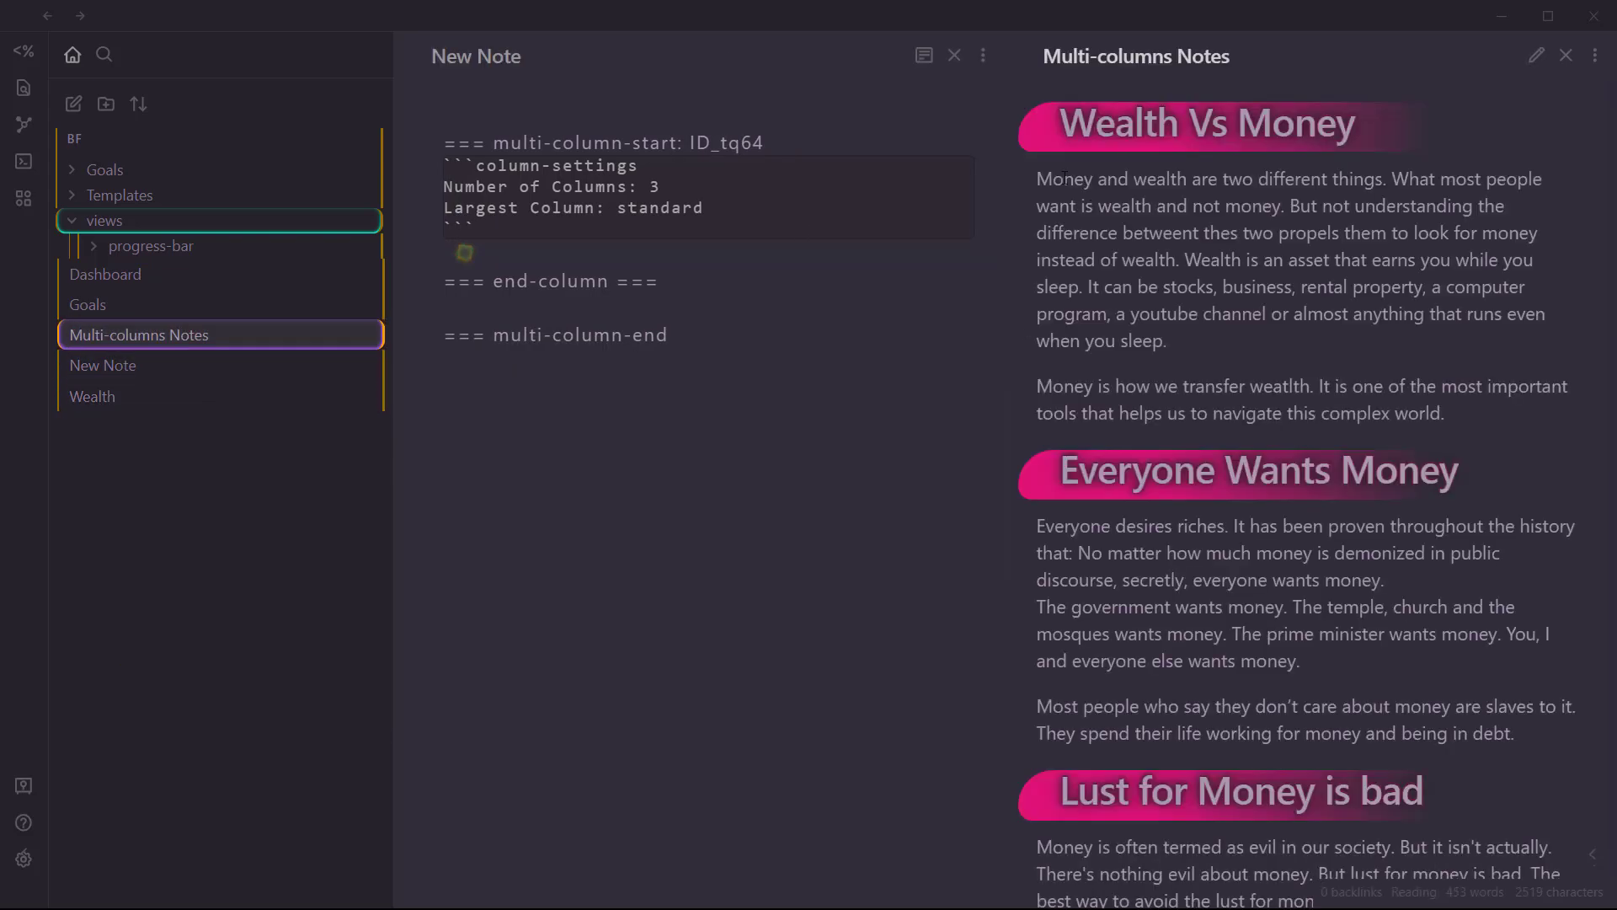
key(ctrl+e)
Copy the "Wealth Vs Money" section from Multi-columns Notes into New Note, directly below the column settings block.
drag(1065, 120, 1281, 447)
key(ctrl+c)
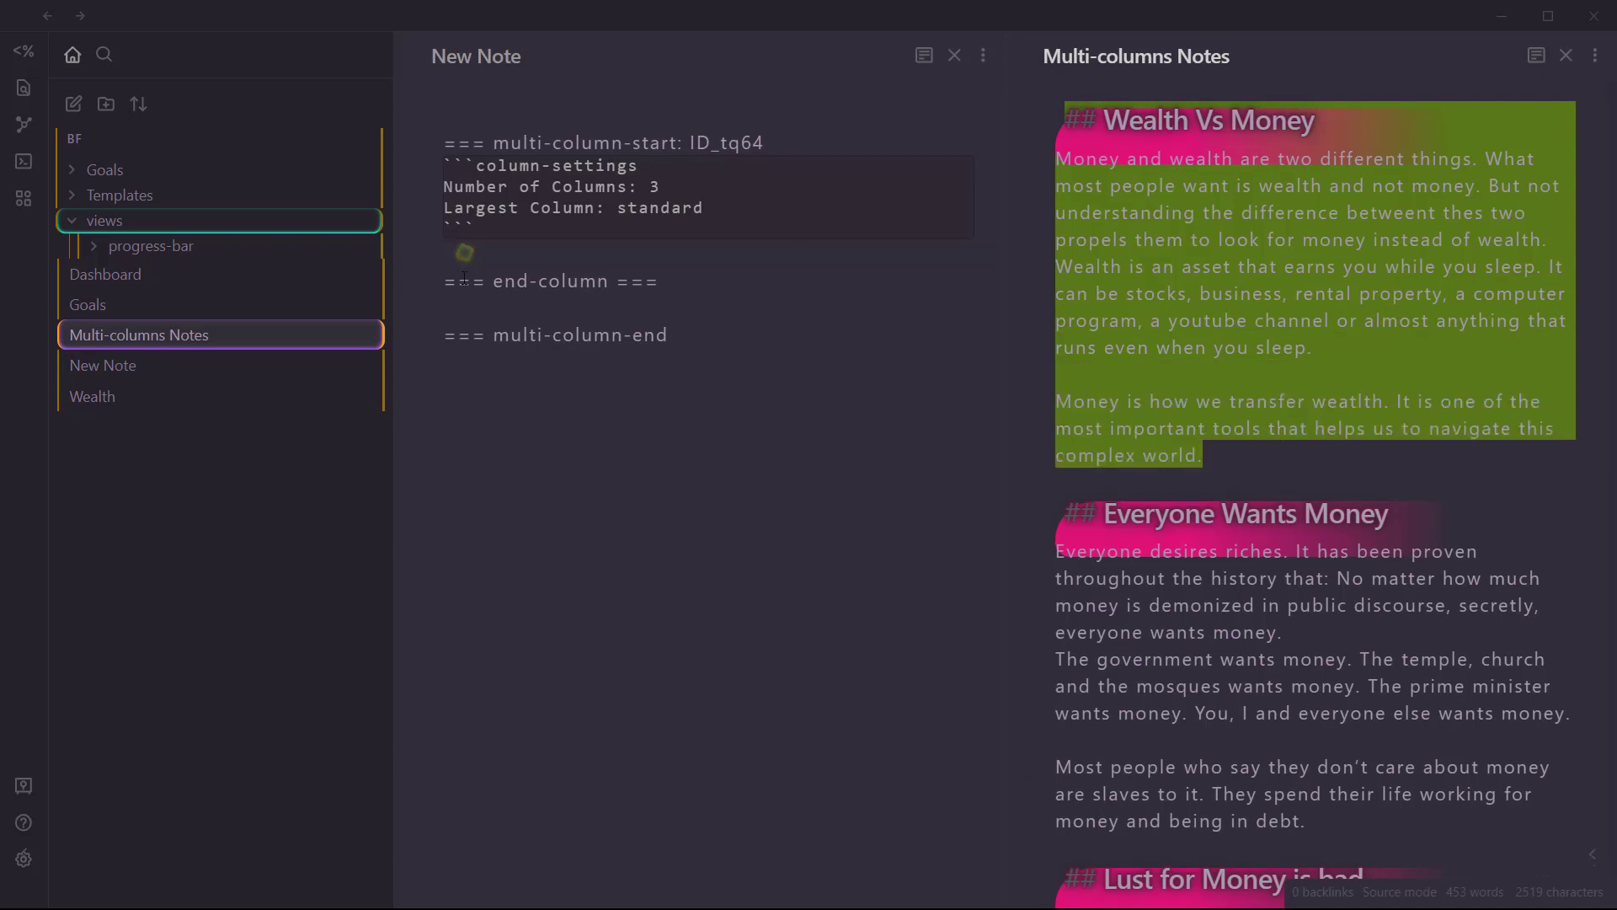
click(464, 251)
key(ctrl+v)
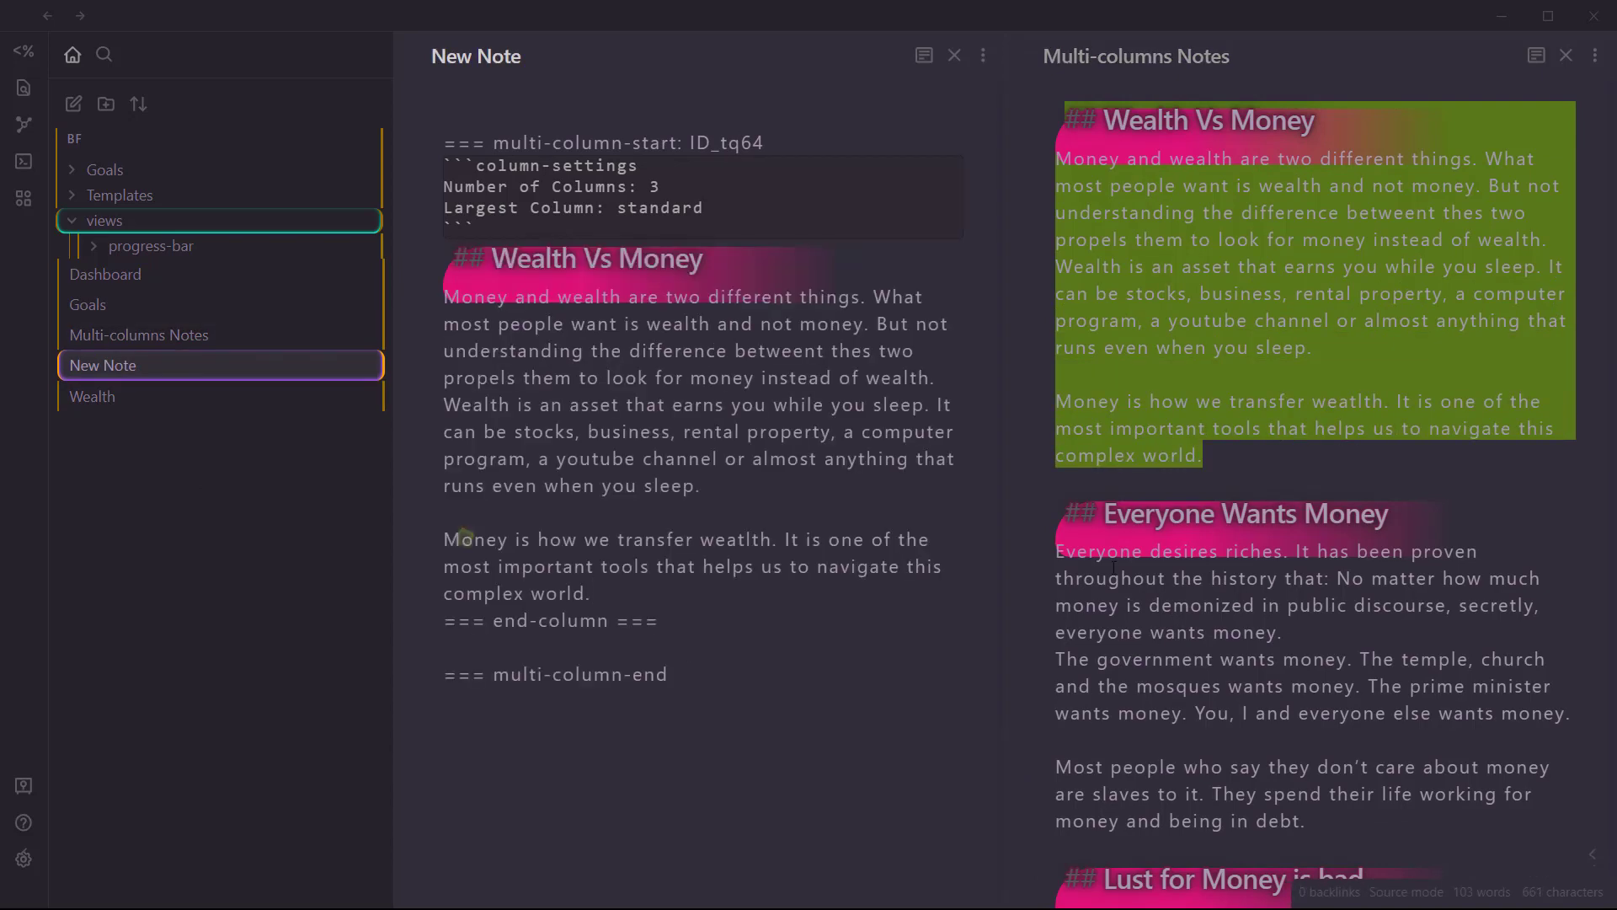
Copy the "Everyone Wants Money" section from Multi-columns Notes into New Note, between the end-column and multi-column-end markers.
drag(1070, 502, 1480, 836)
key(ctrl+c)
click(518, 647)
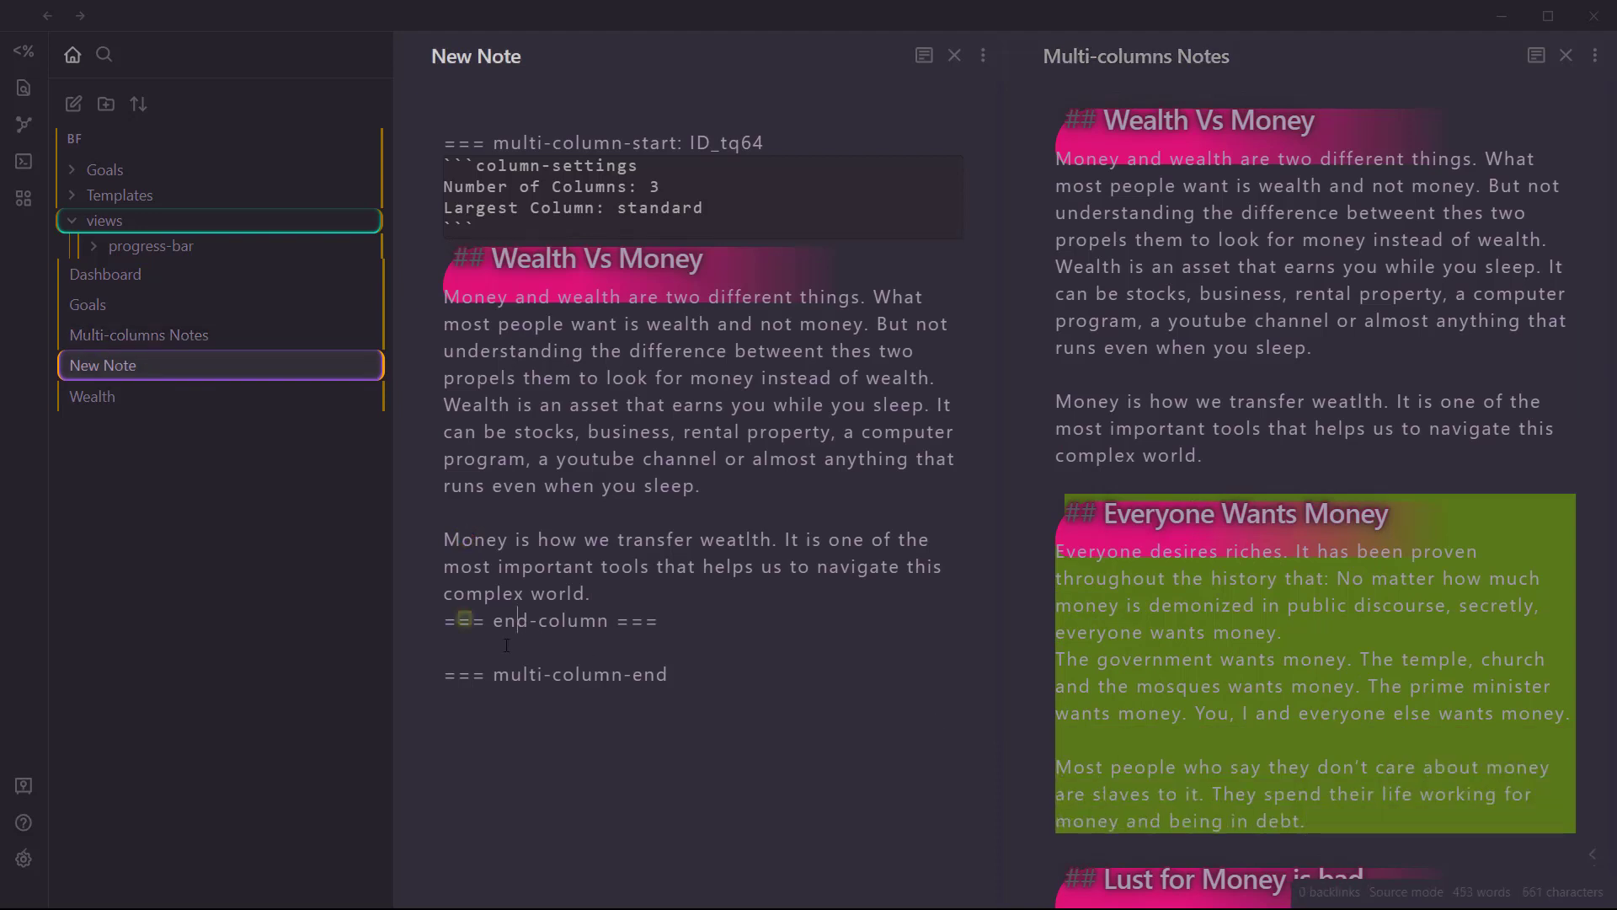
key(ctrl+v)
Insert a copy of the "=== end-column ===" marker in New Note, directly below the "Everyone Wants Money" section.
scroll(651, 354, up, 4)
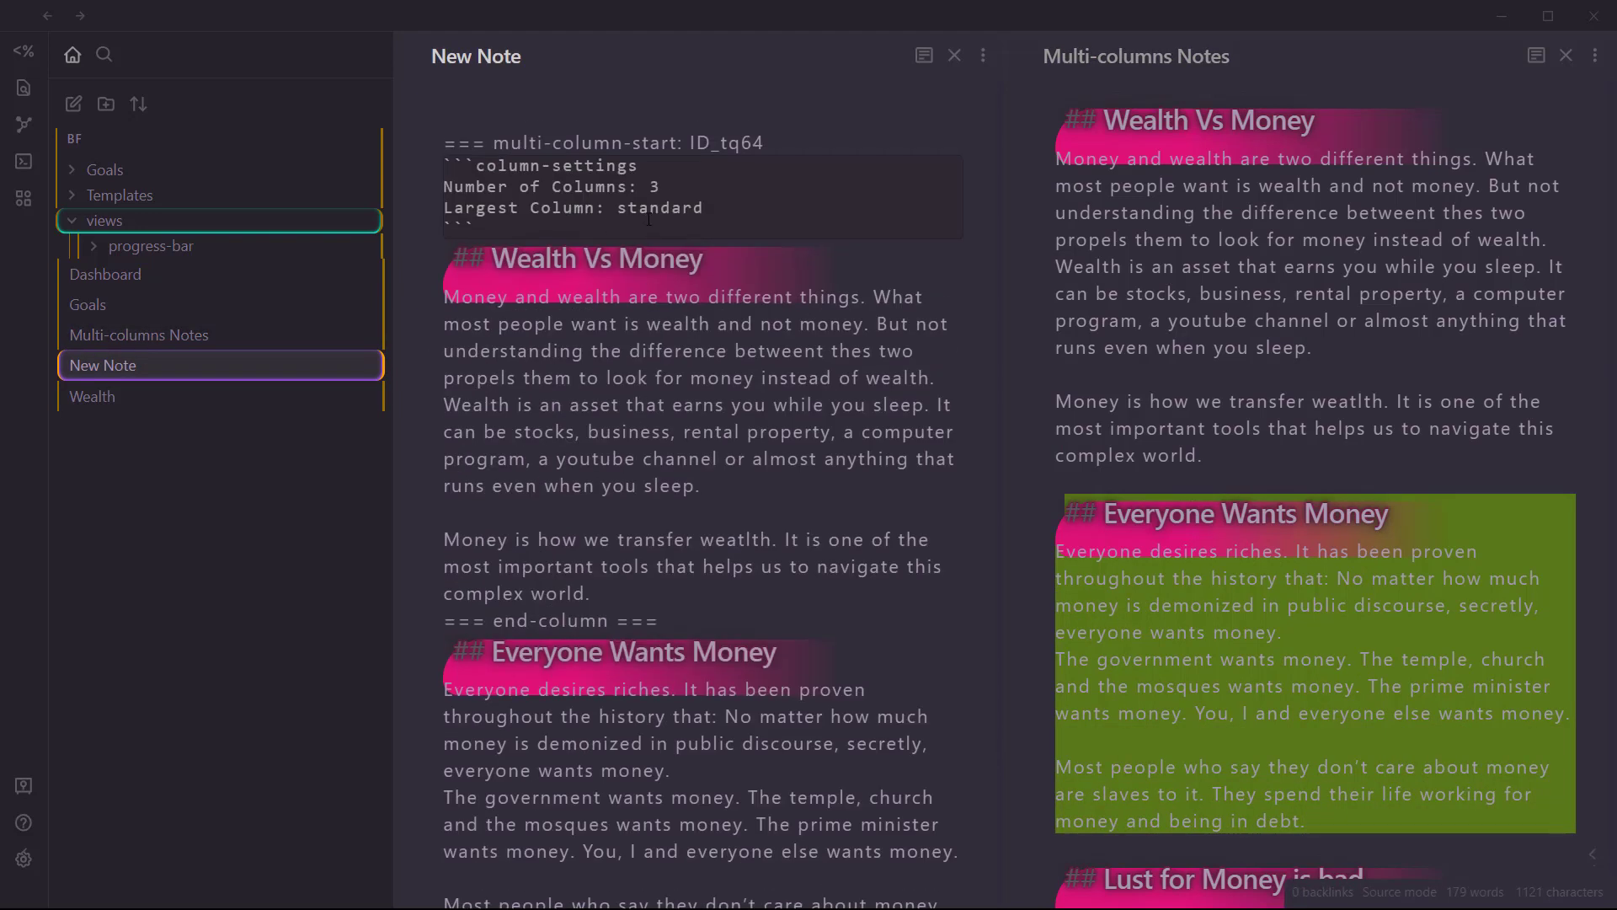
scroll(612, 656, down, 1)
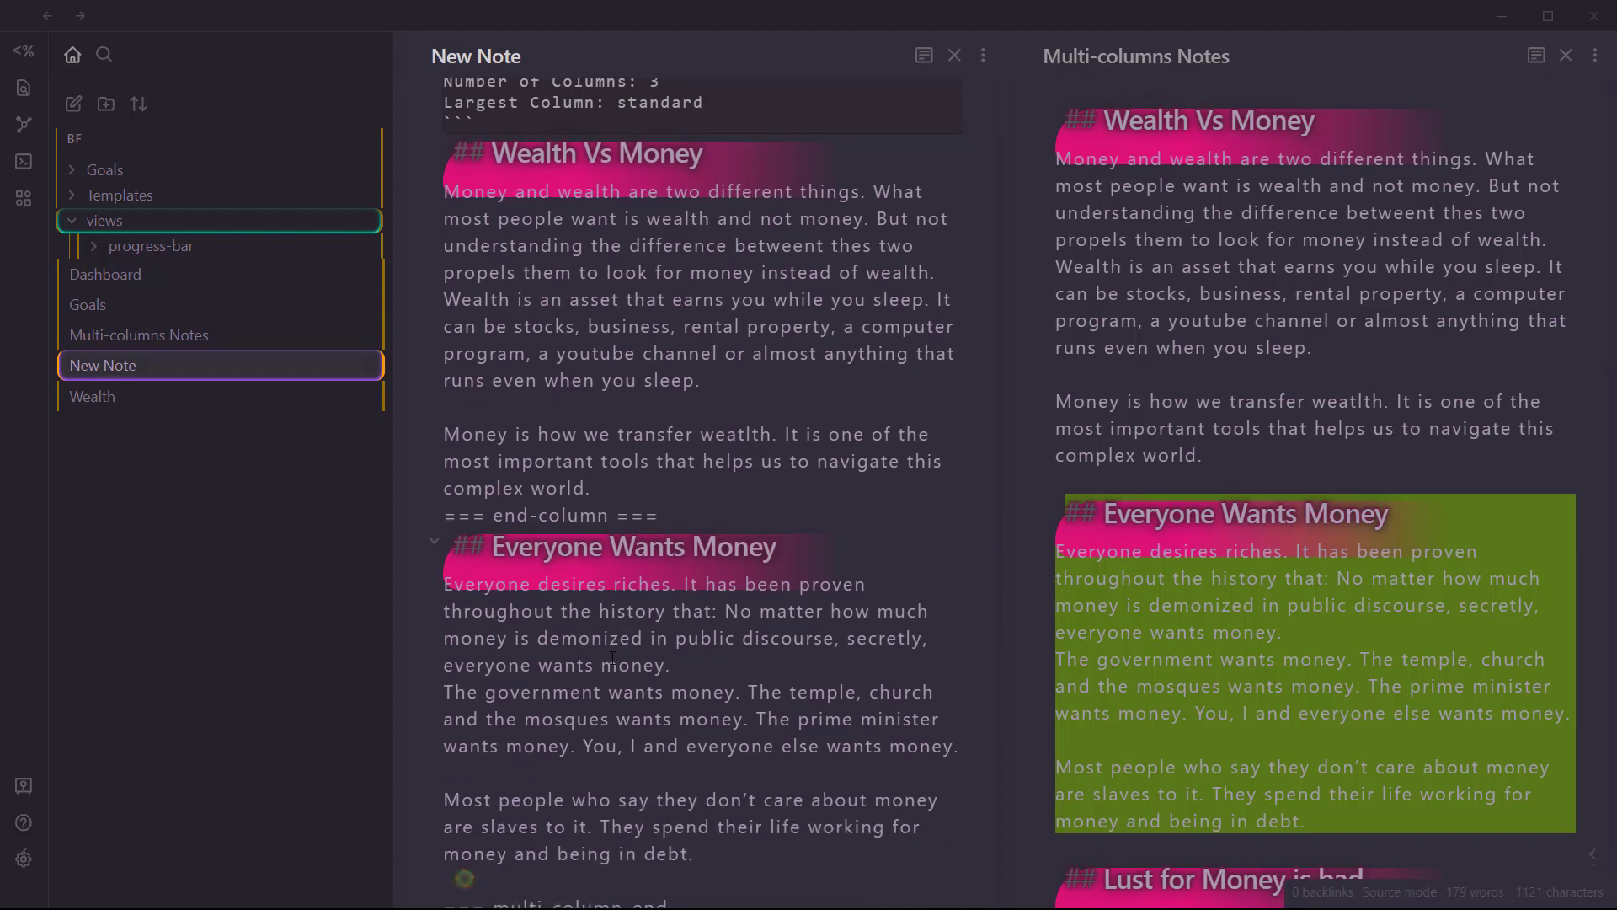
scroll(607, 337, down, 3)
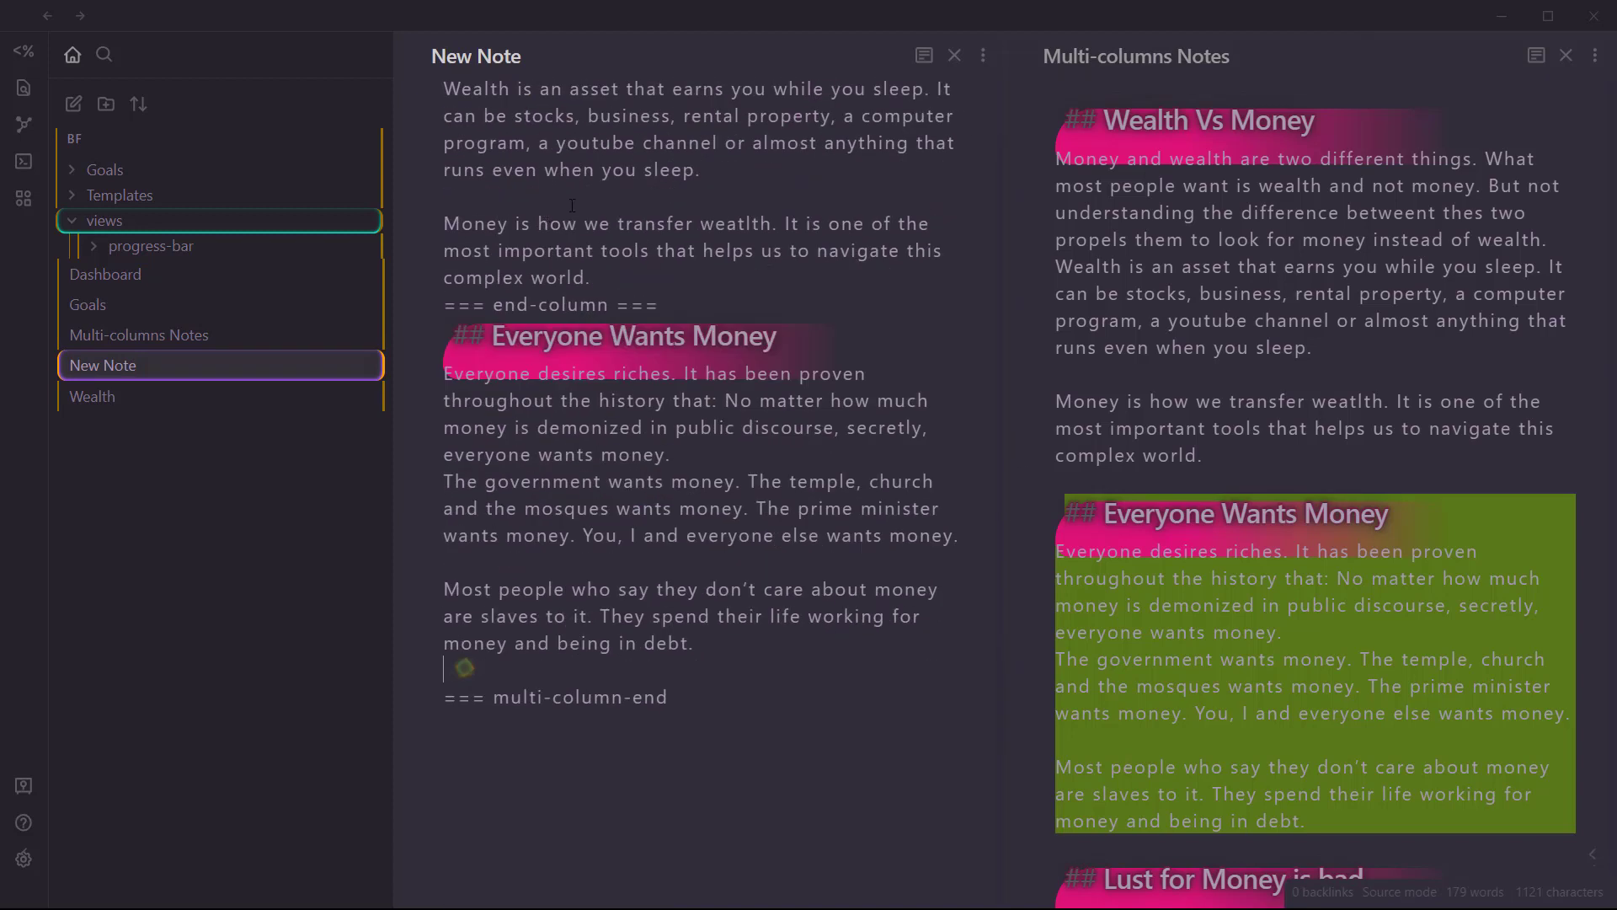
scroll(571, 392, up, 2)
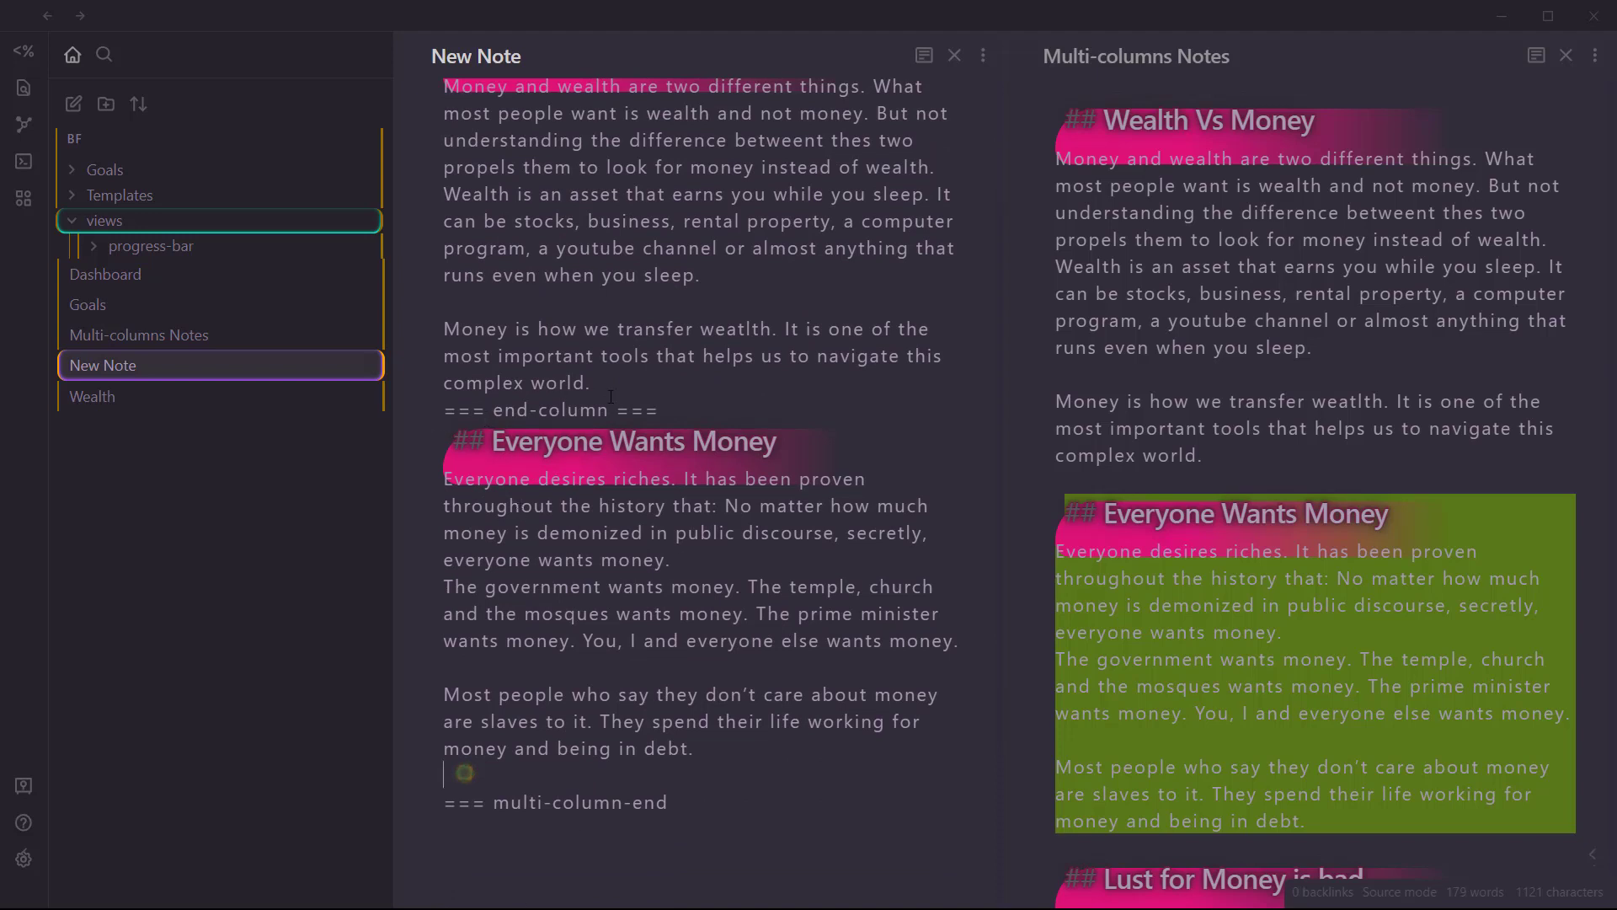
drag(681, 403, 432, 419)
key(ctrl+c)
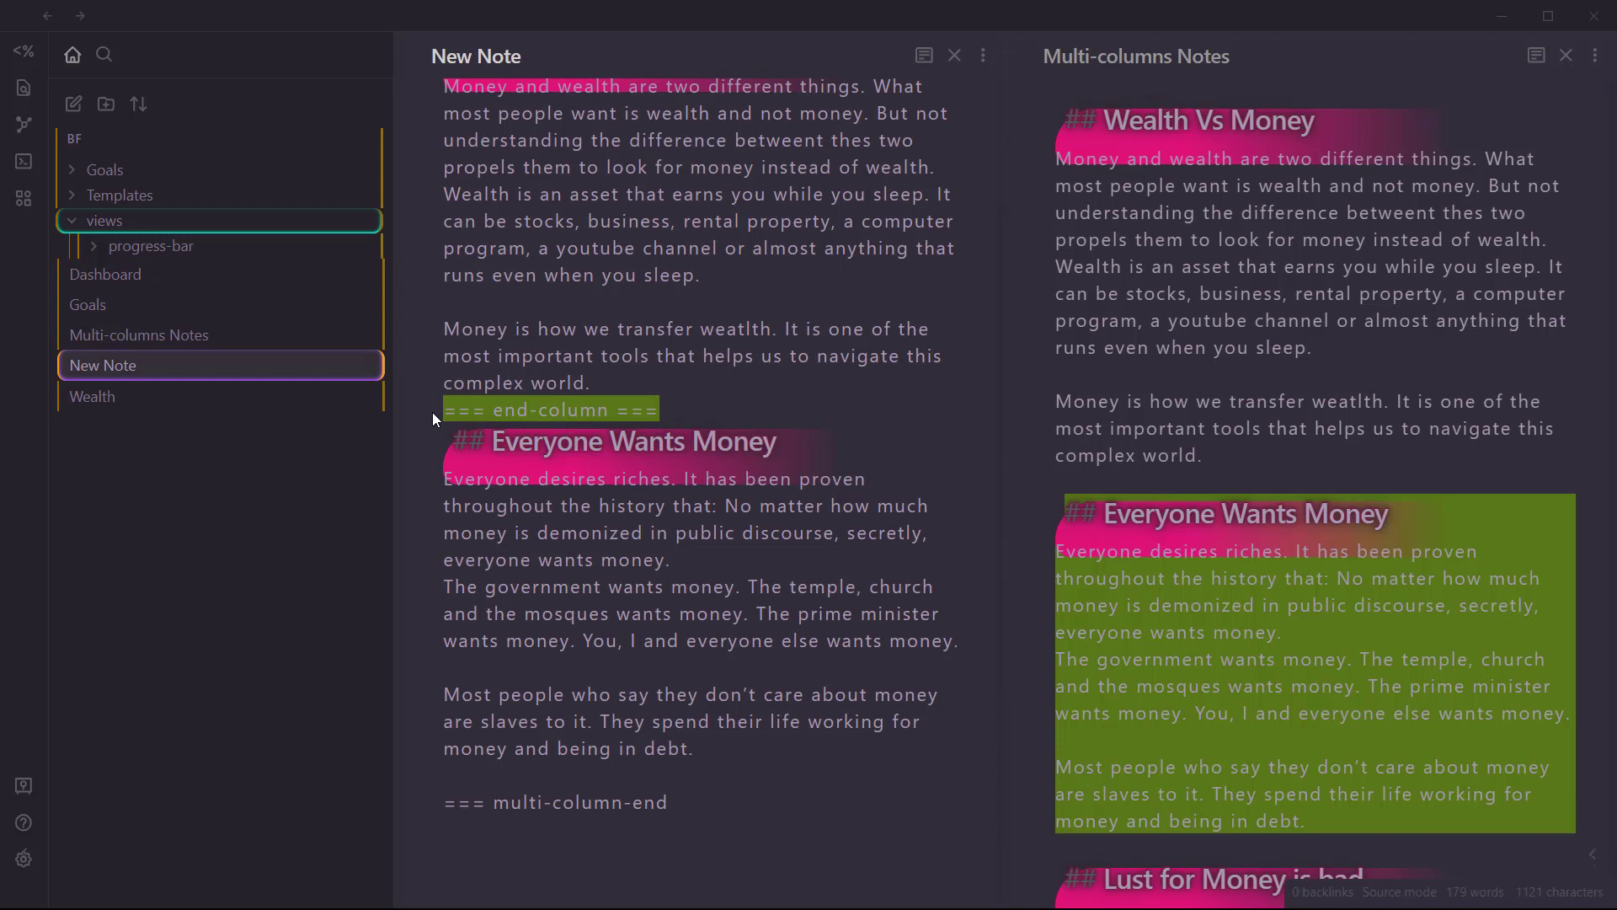
click(462, 692)
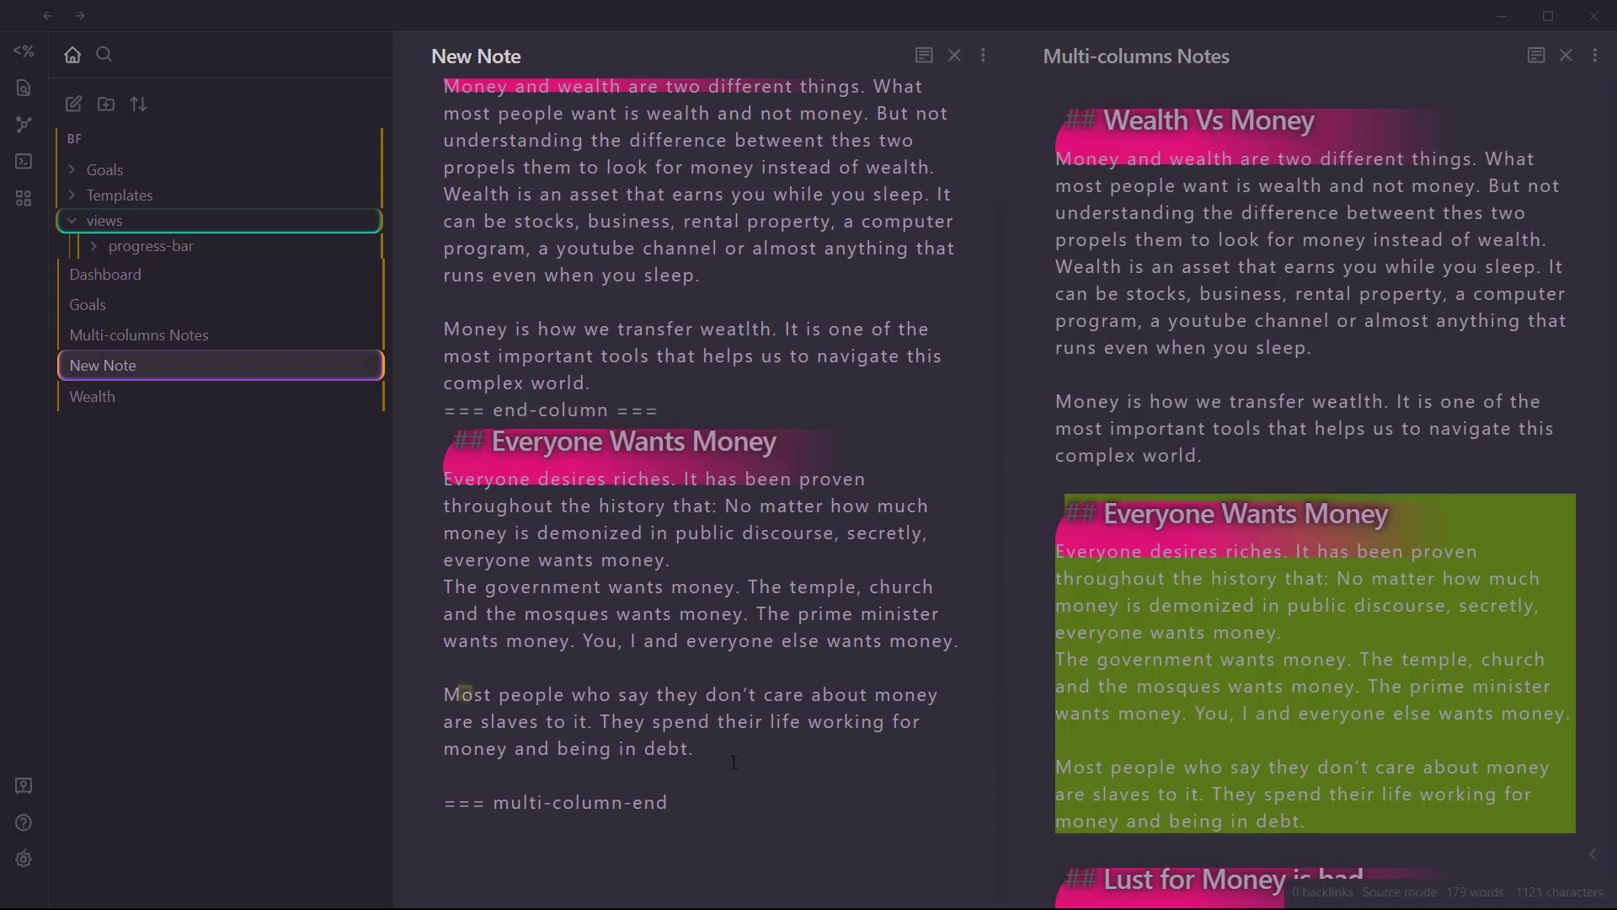
click(698, 752)
key(Return)
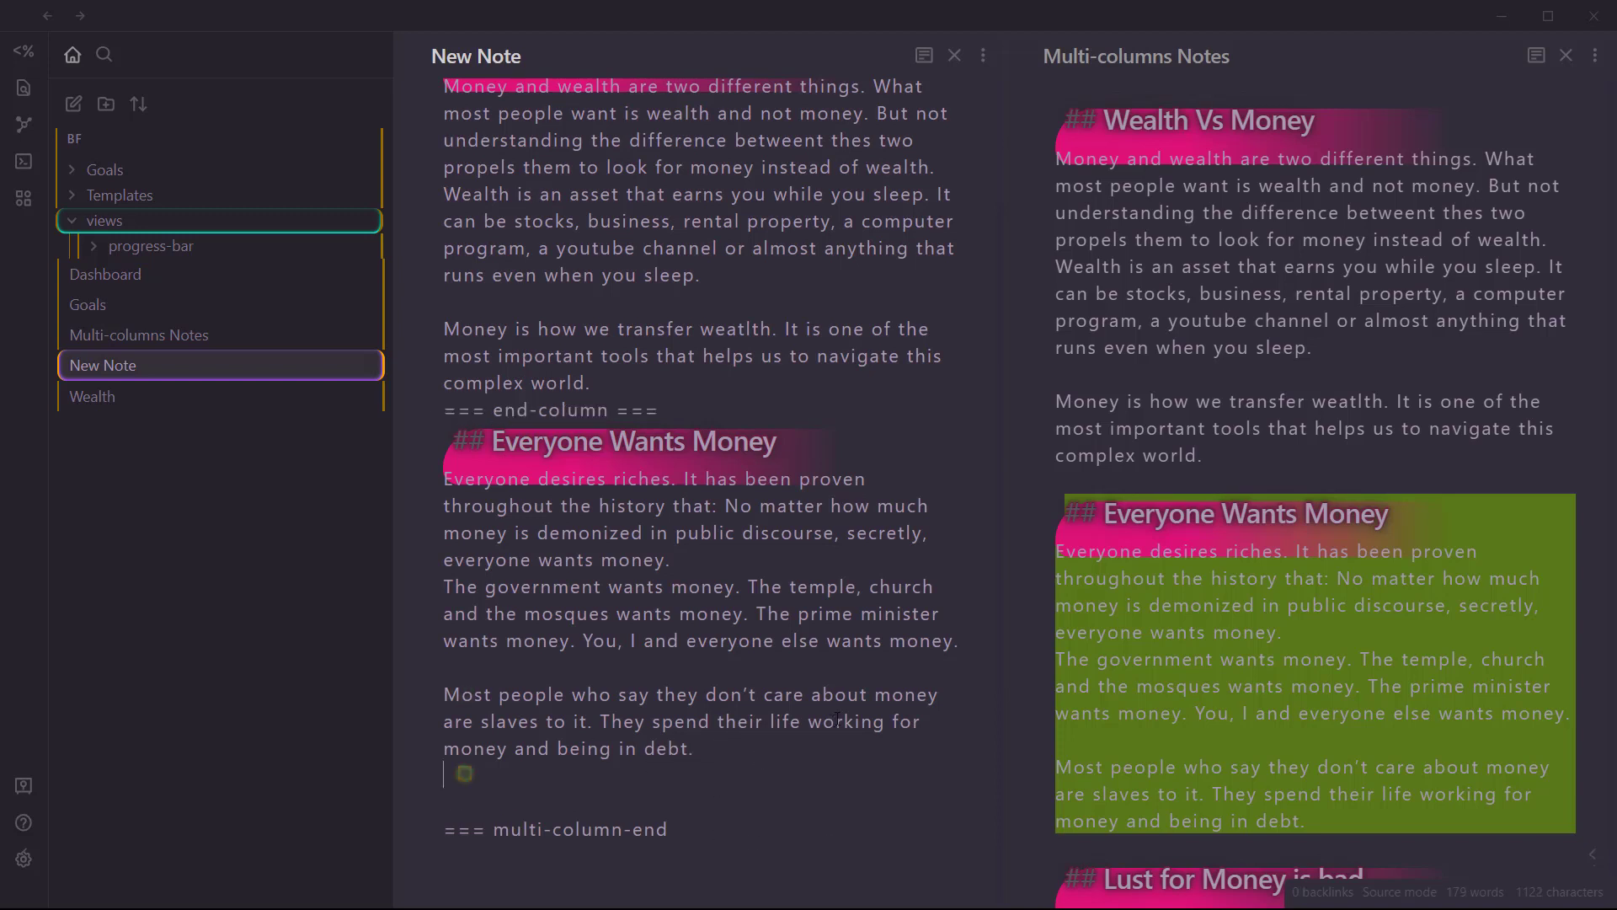
key(Return)
key(BackSpace)
key(ctrl+v)
key(Return)
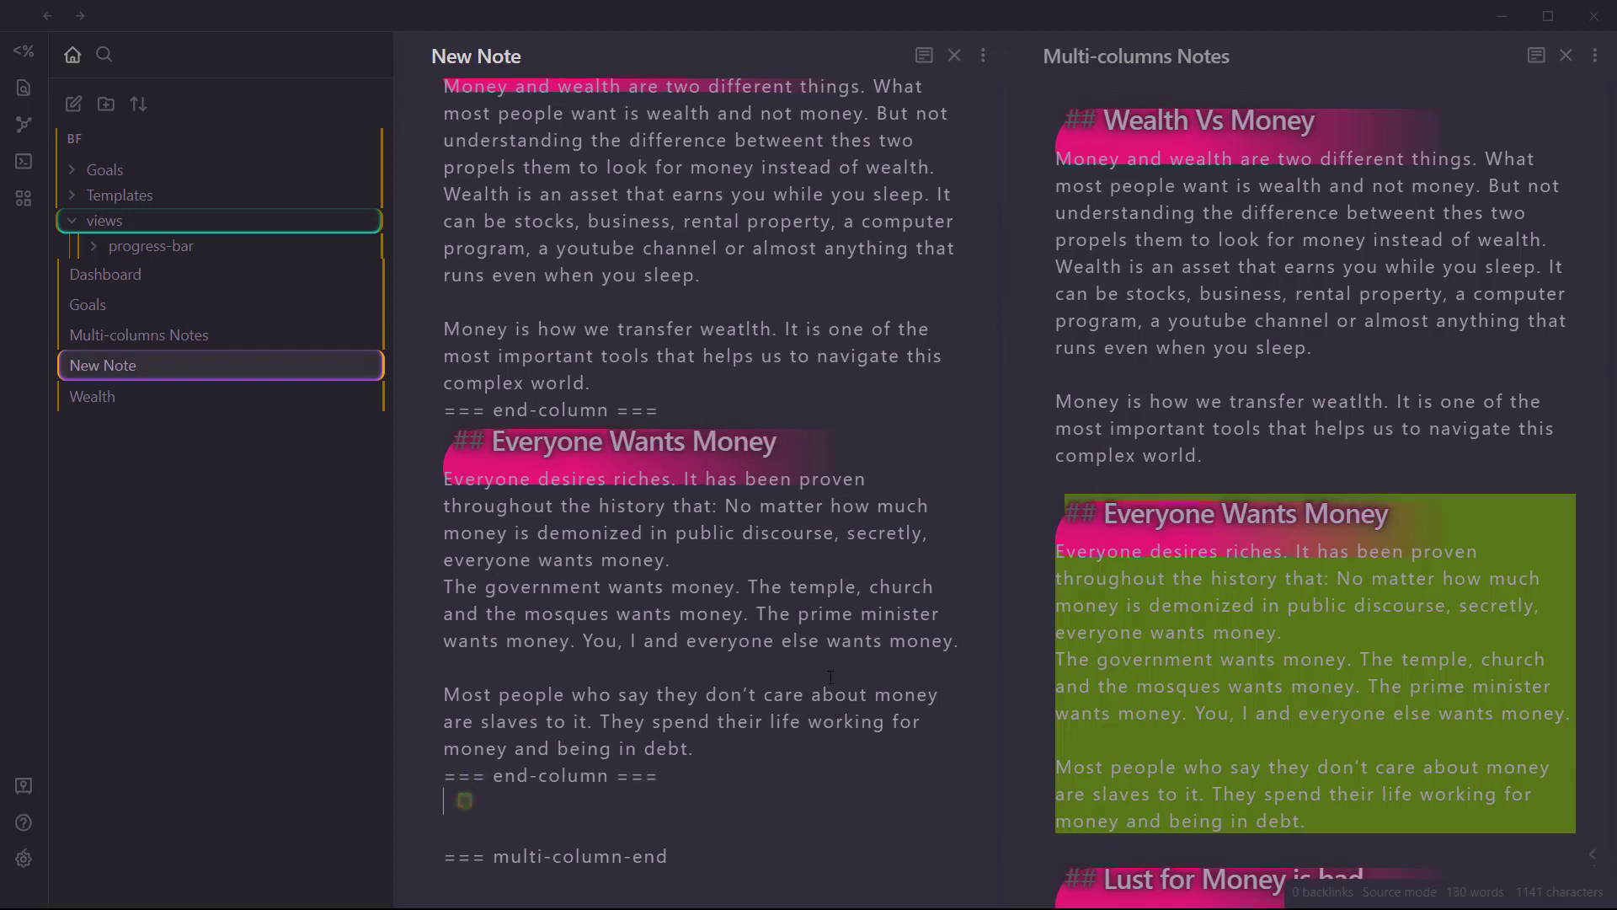
Copy the "Lust for Money is bad" section from Multi-columns Notes into New Note, below the second end-column marker.
scroll(1087, 599, down, 4)
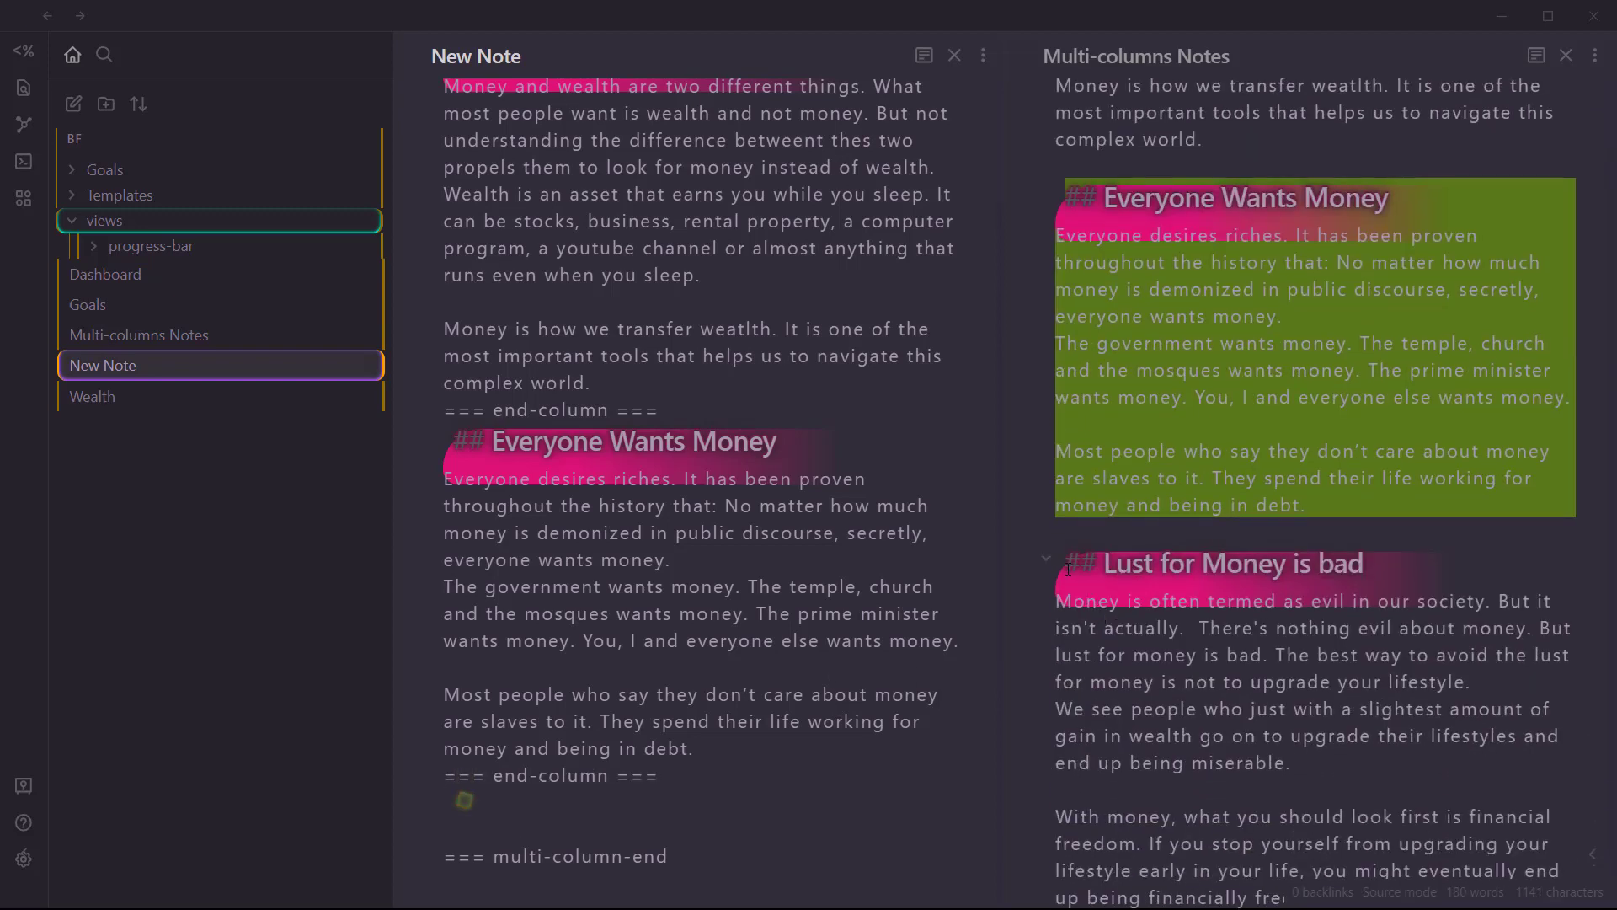
click(1087, 599)
drag(1336, 881, 1339, 871)
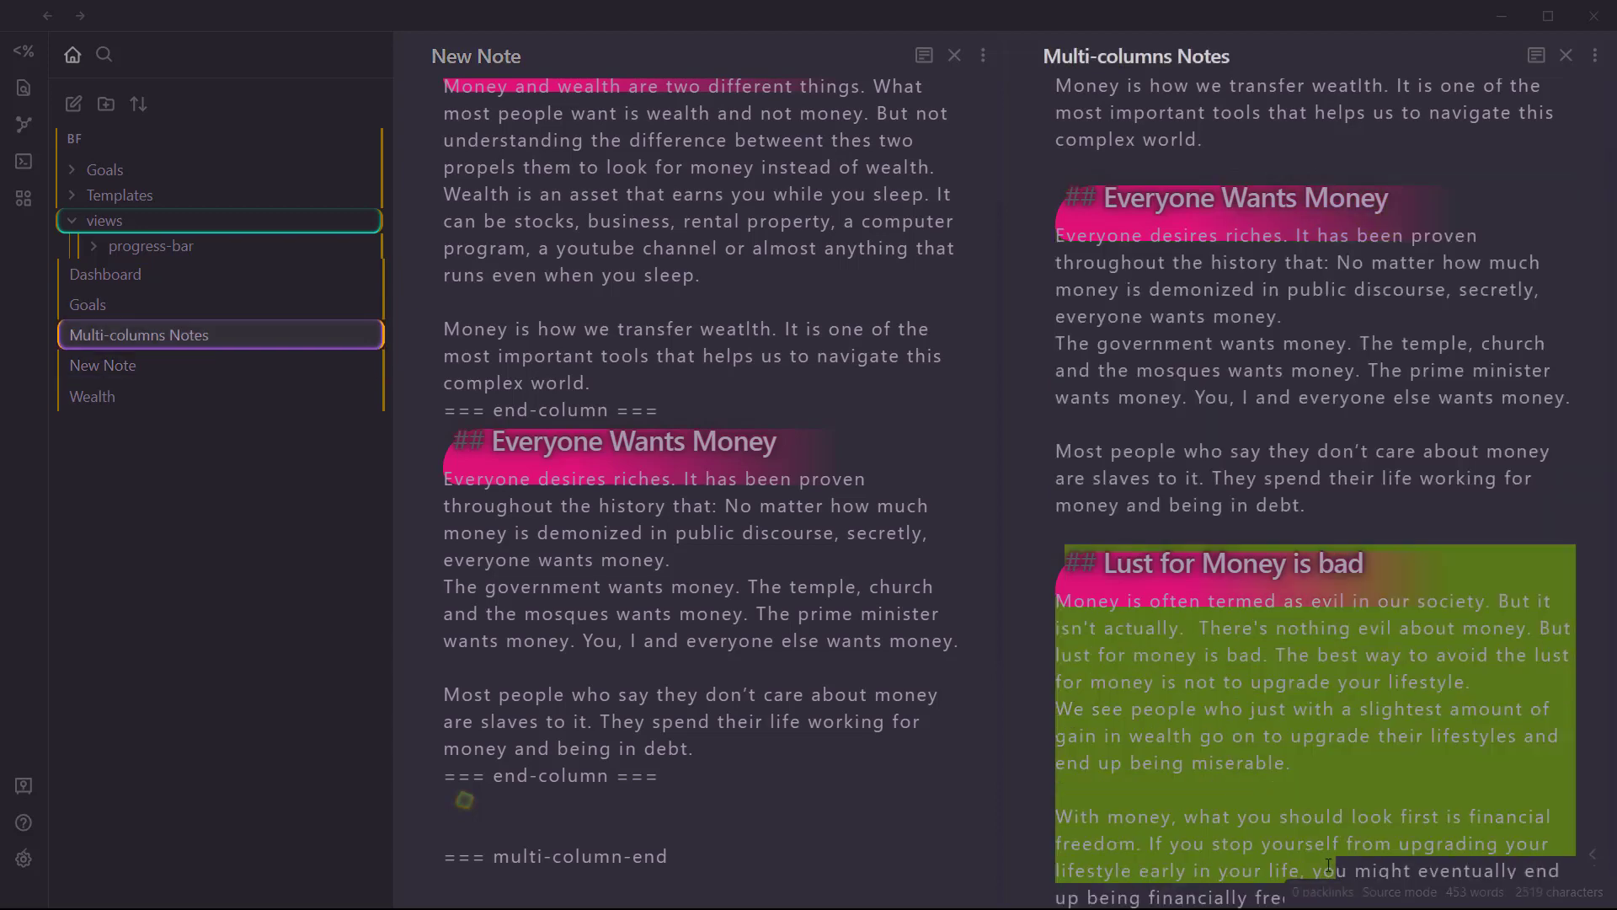
scroll(1339, 871, down, 5)
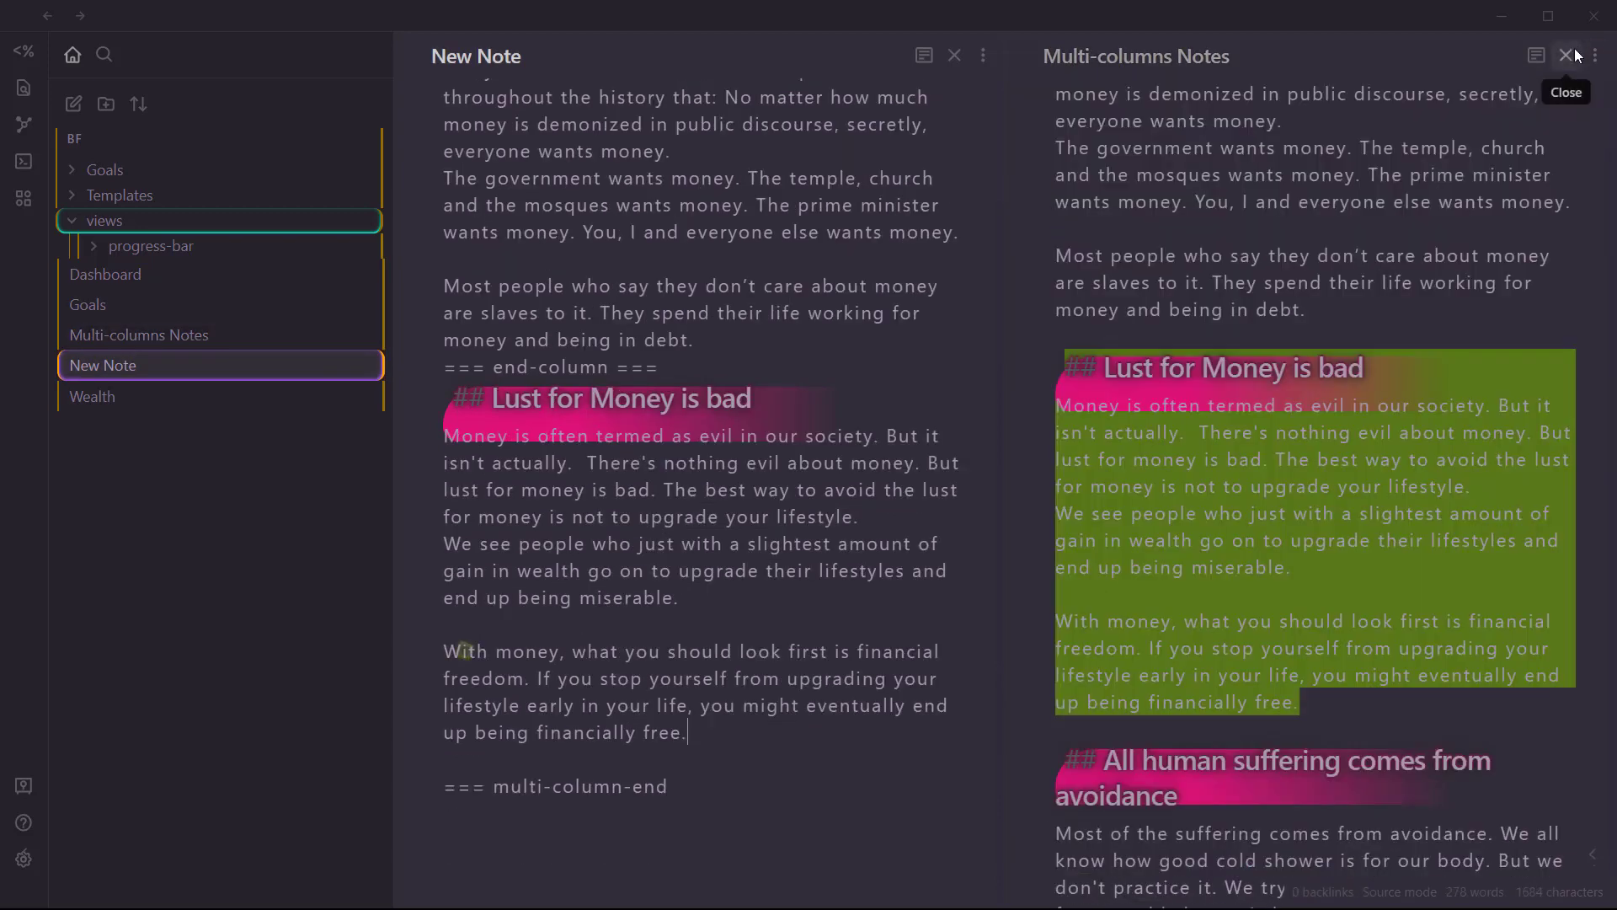
Close the Multi-columns Notes pane, preview New Note's three-column layout, and return to editing.
click(1566, 55)
scroll(757, 325, up, 5)
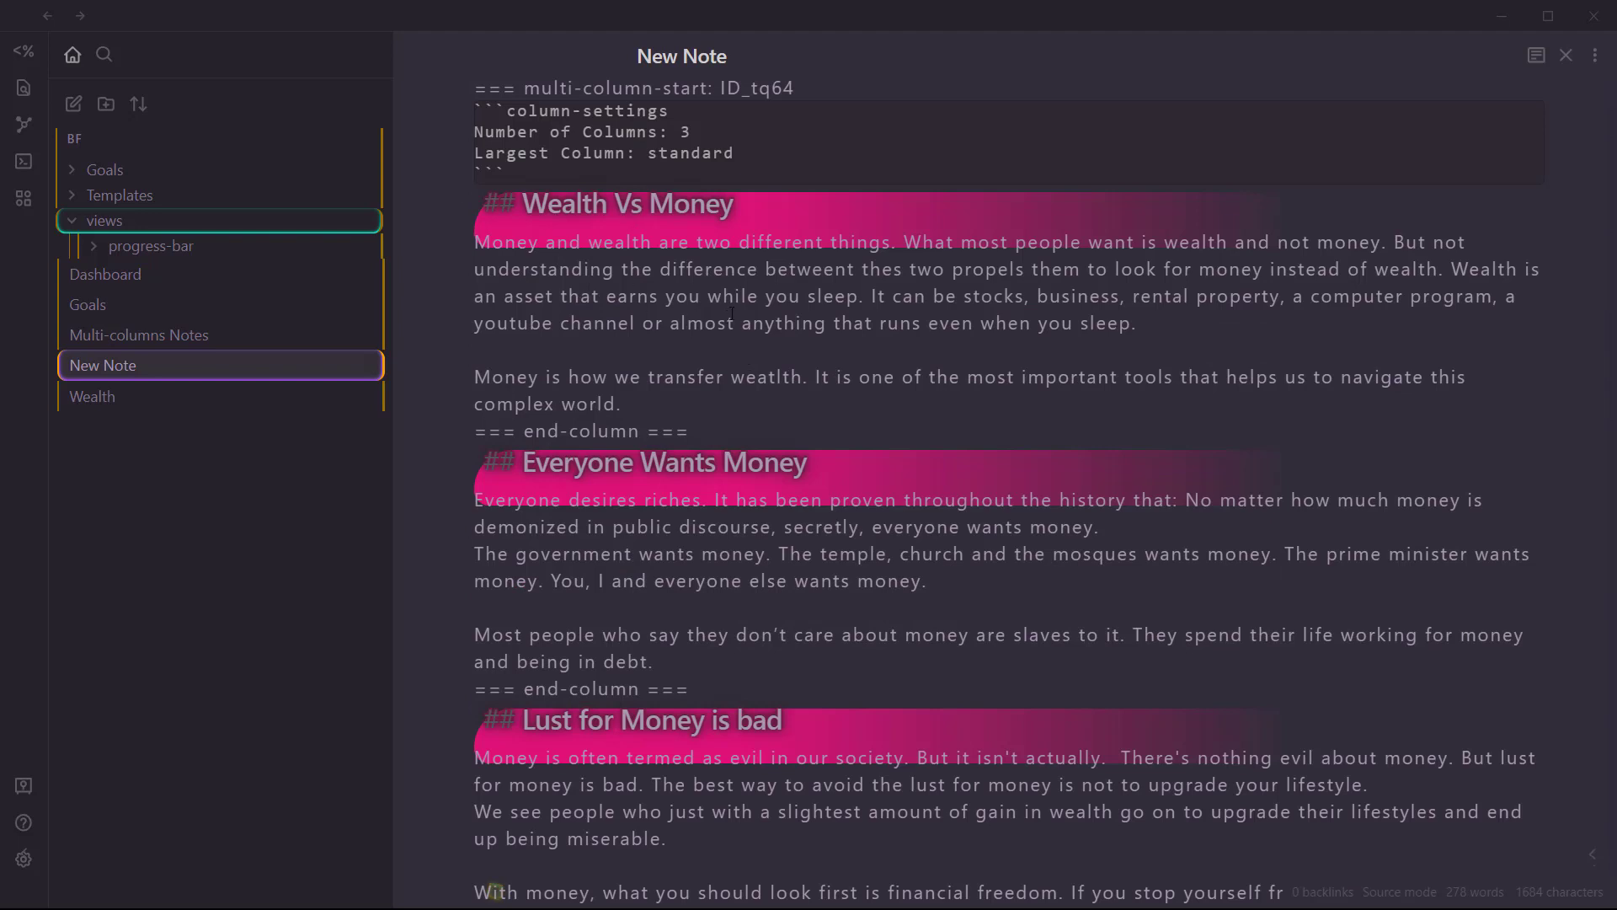
scroll(731, 314, up, 1)
scroll(756, 283, down, 2)
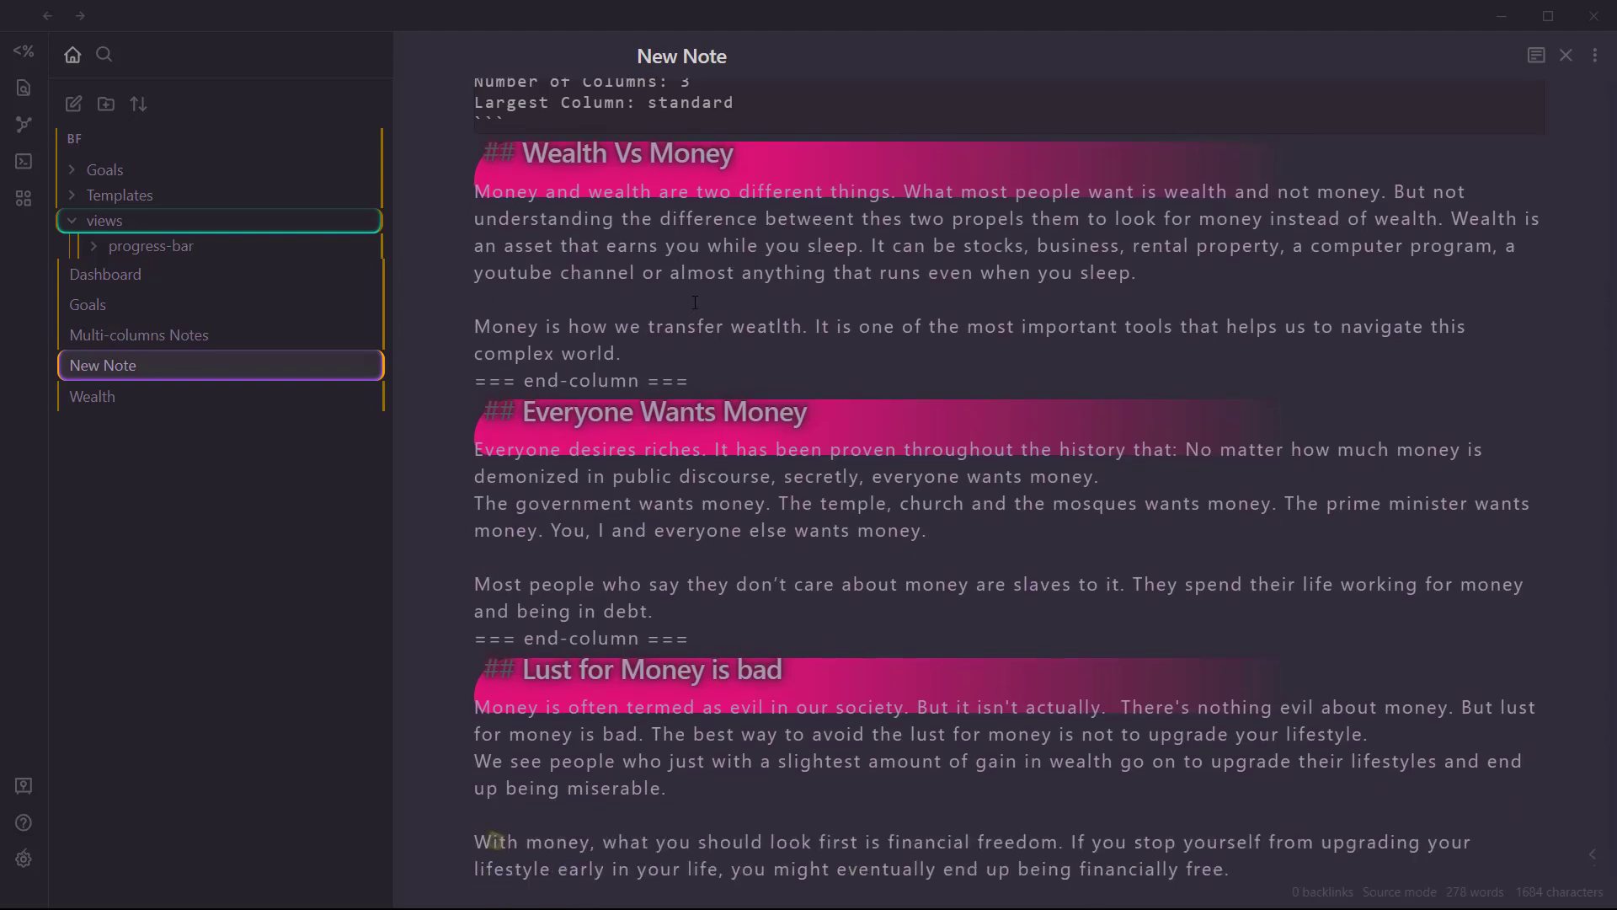
key(ctrl+e)
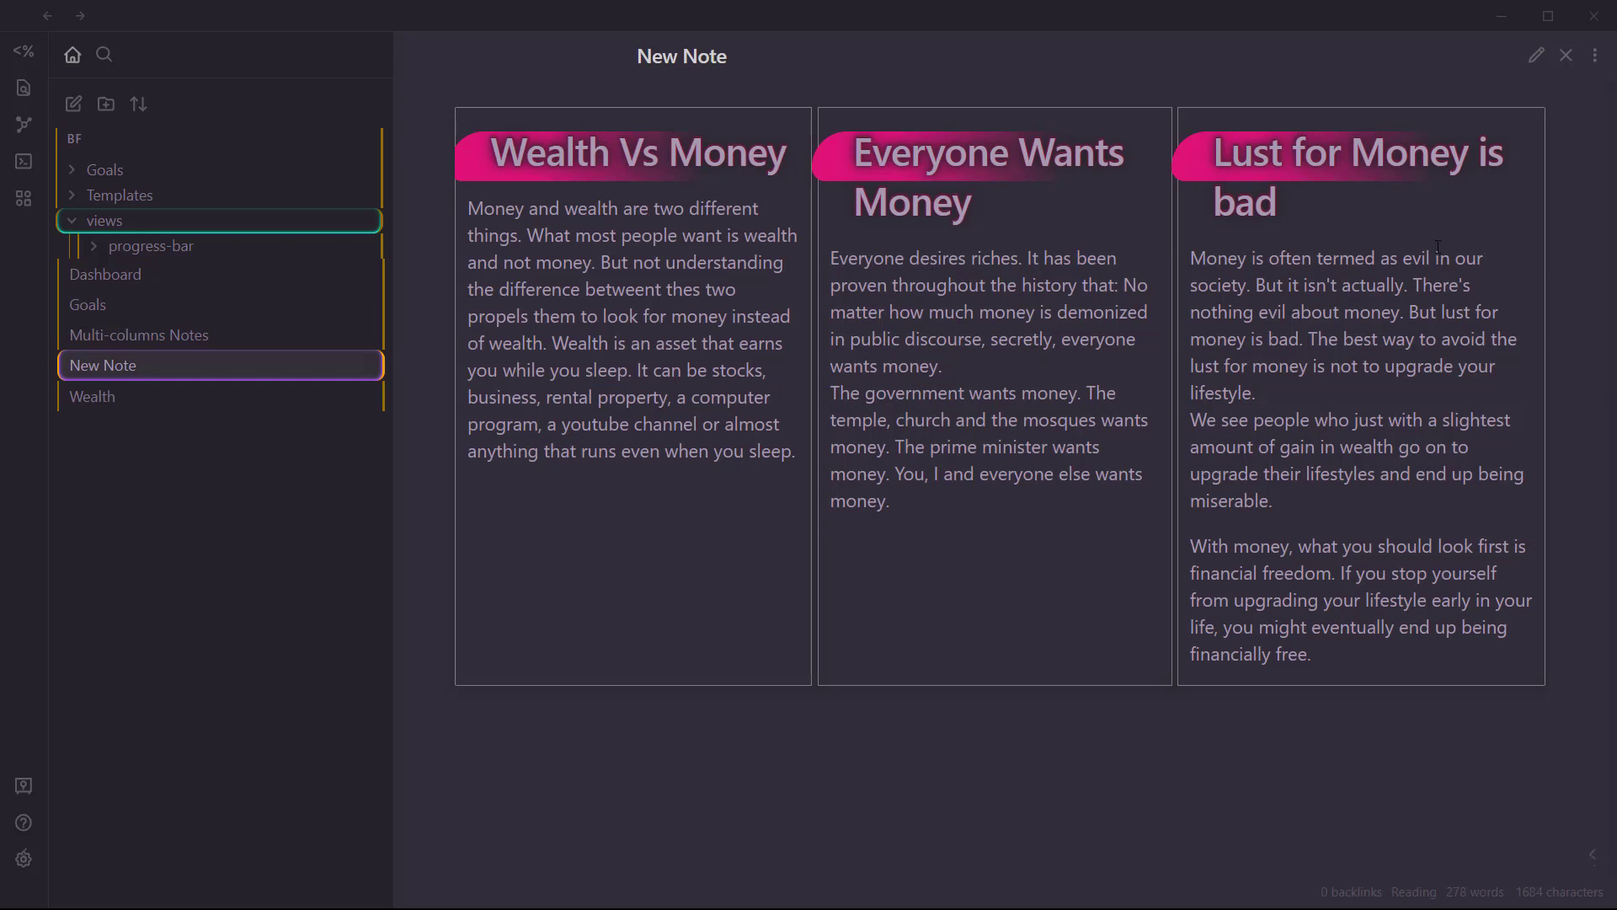
key(ctrl+e)
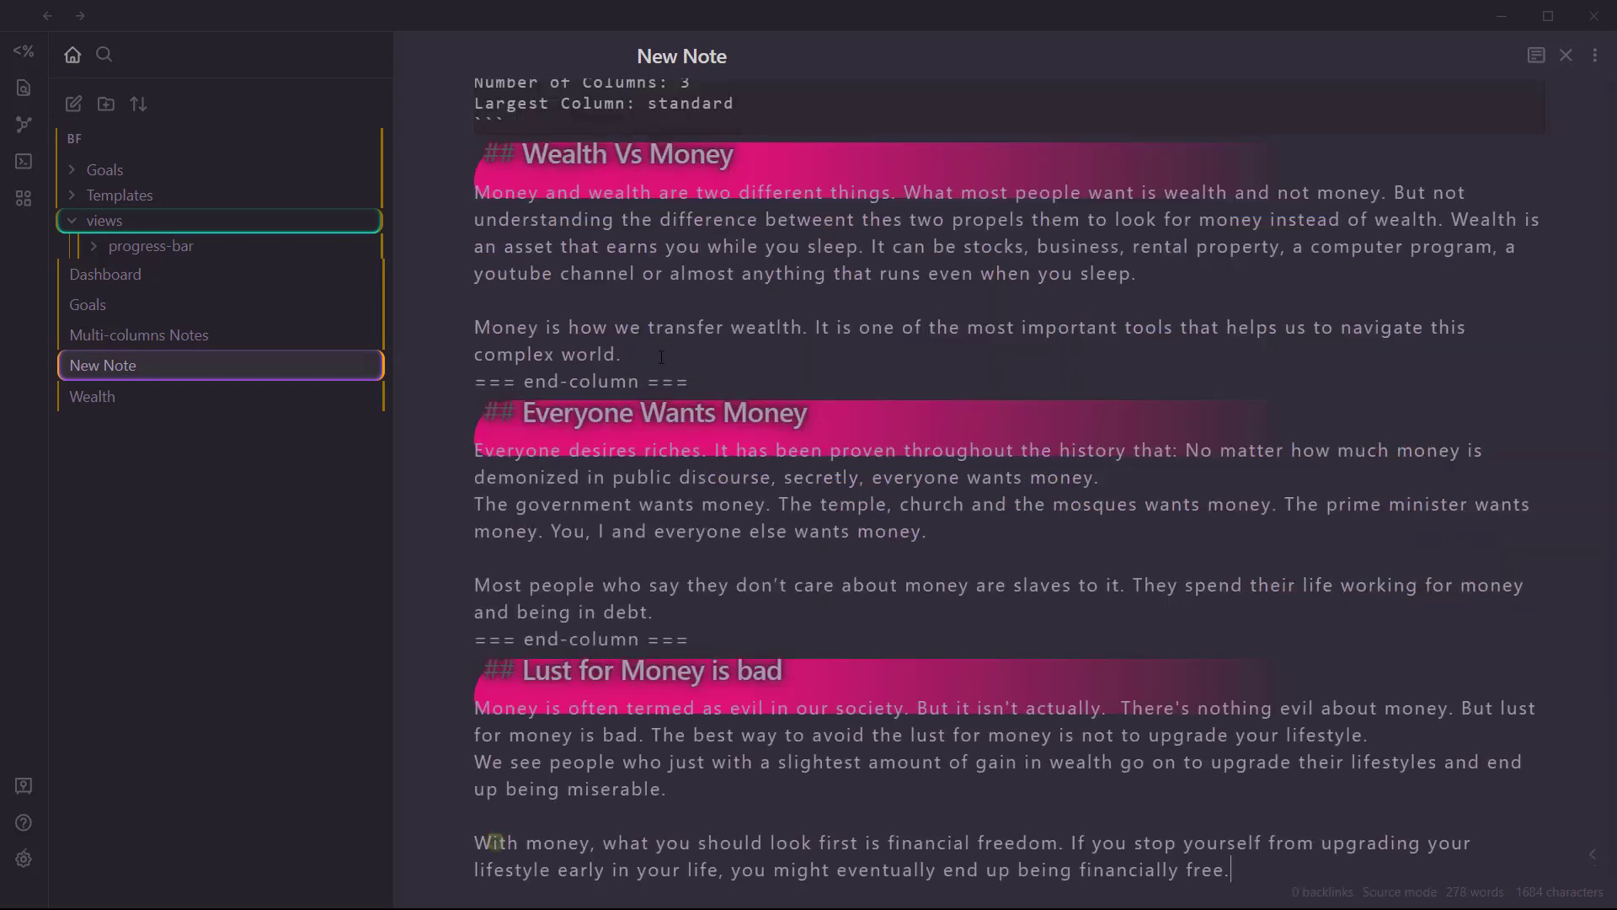
Delete the second end-column marker and the "Lust for Money is bad" section, preview the layout, and return to editing.
scroll(653, 82, up, 2)
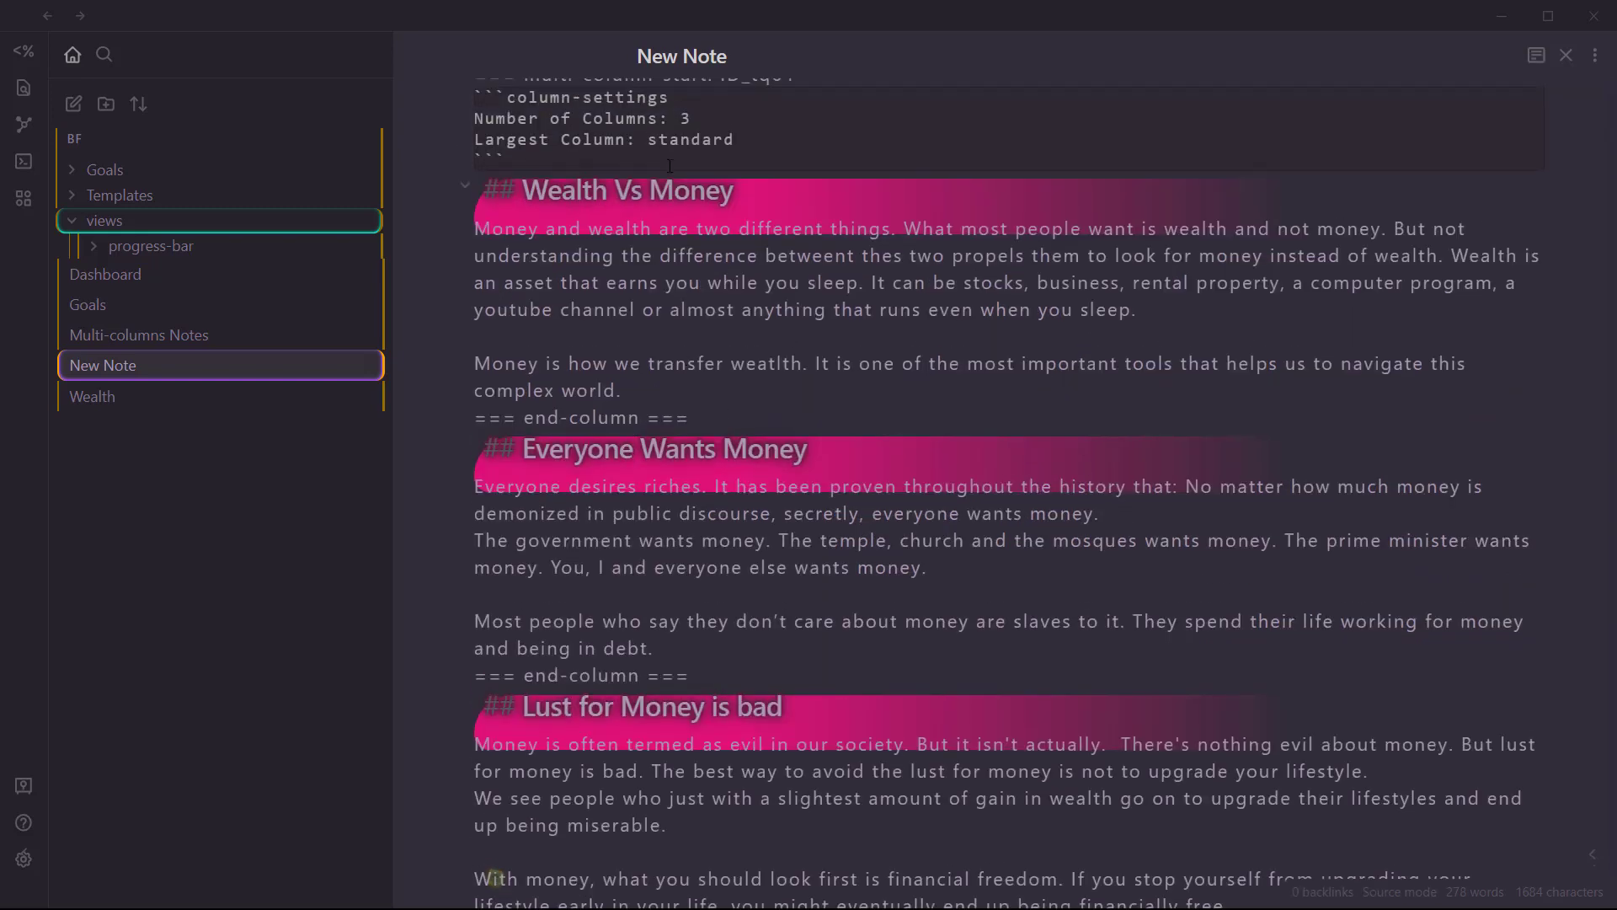
scroll(735, 581, down, 3)
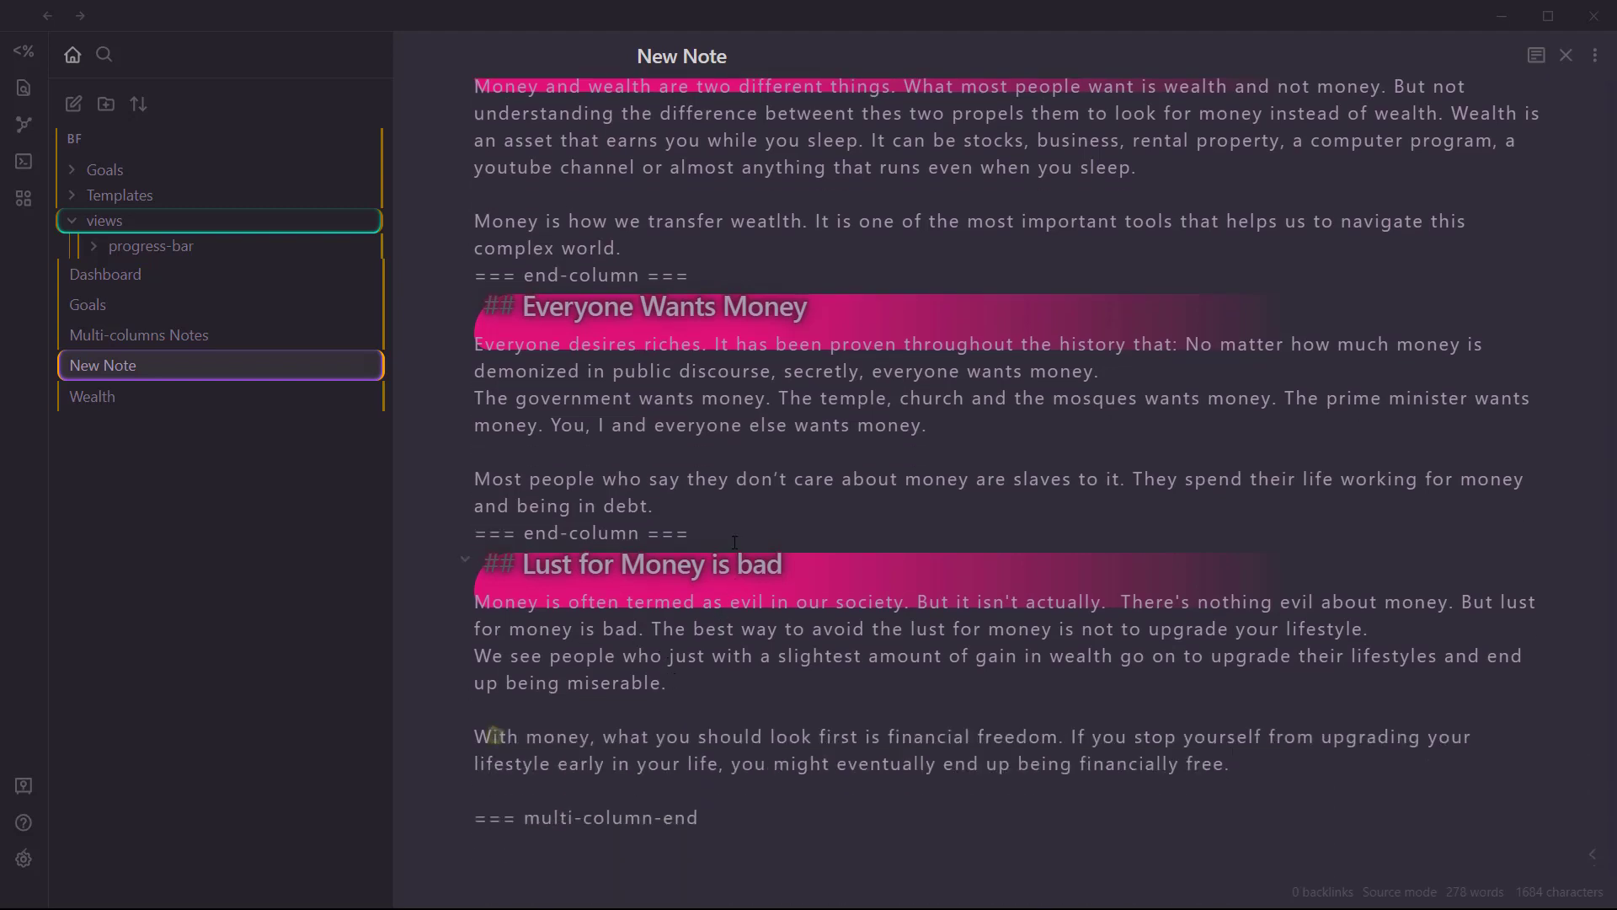
drag(477, 532, 1234, 767)
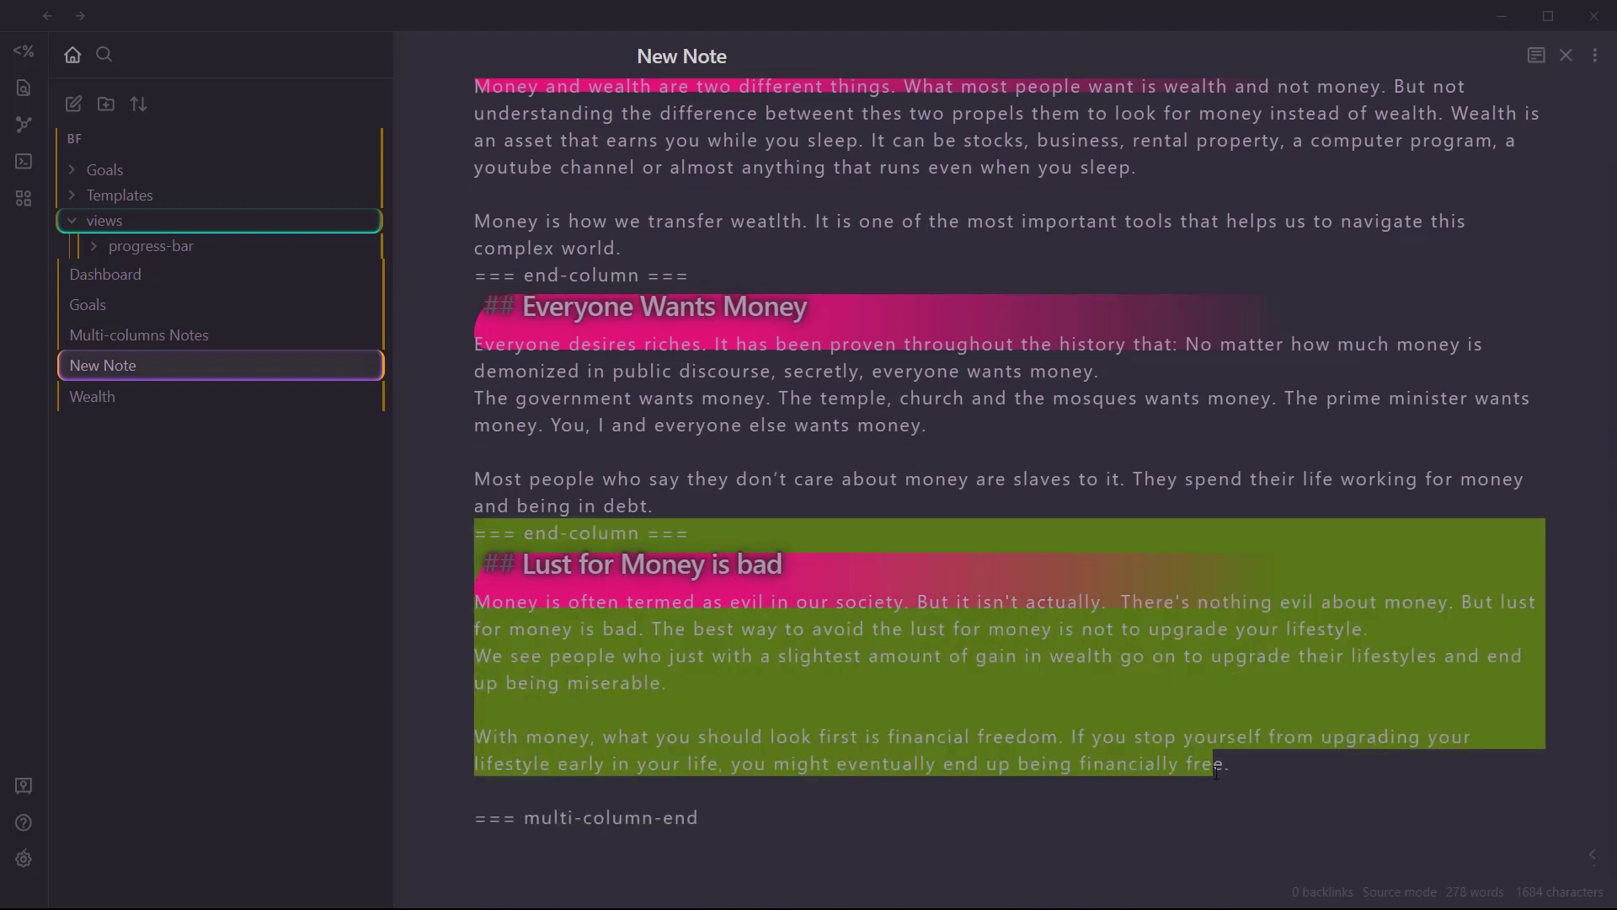
key(BackSpace)
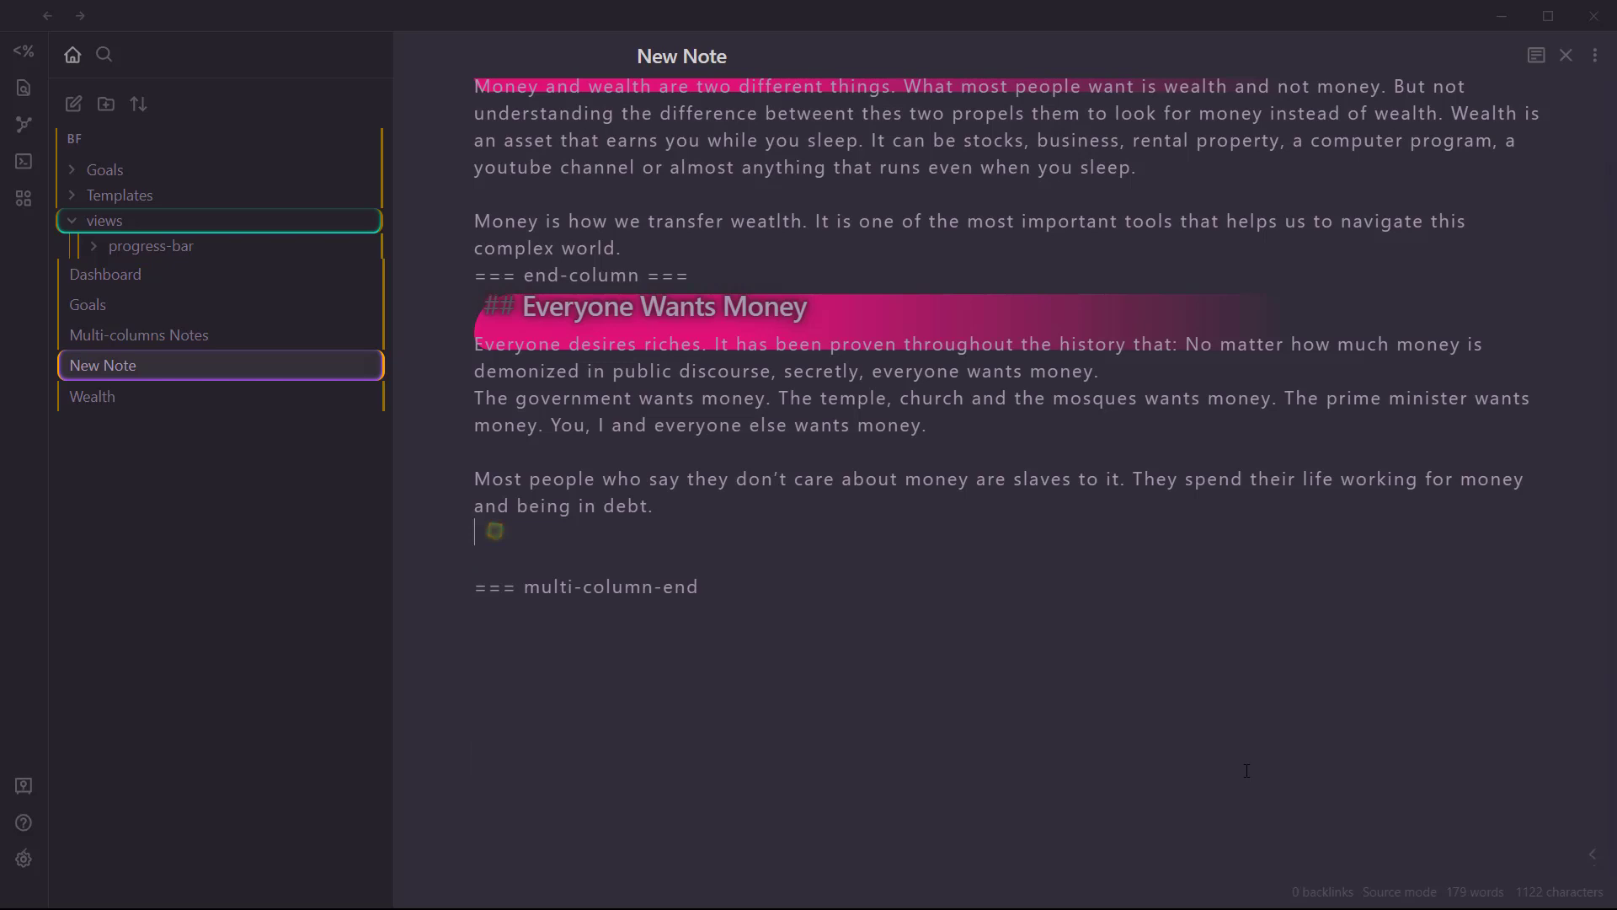
key(BackSpace)
key(ctrl+e)
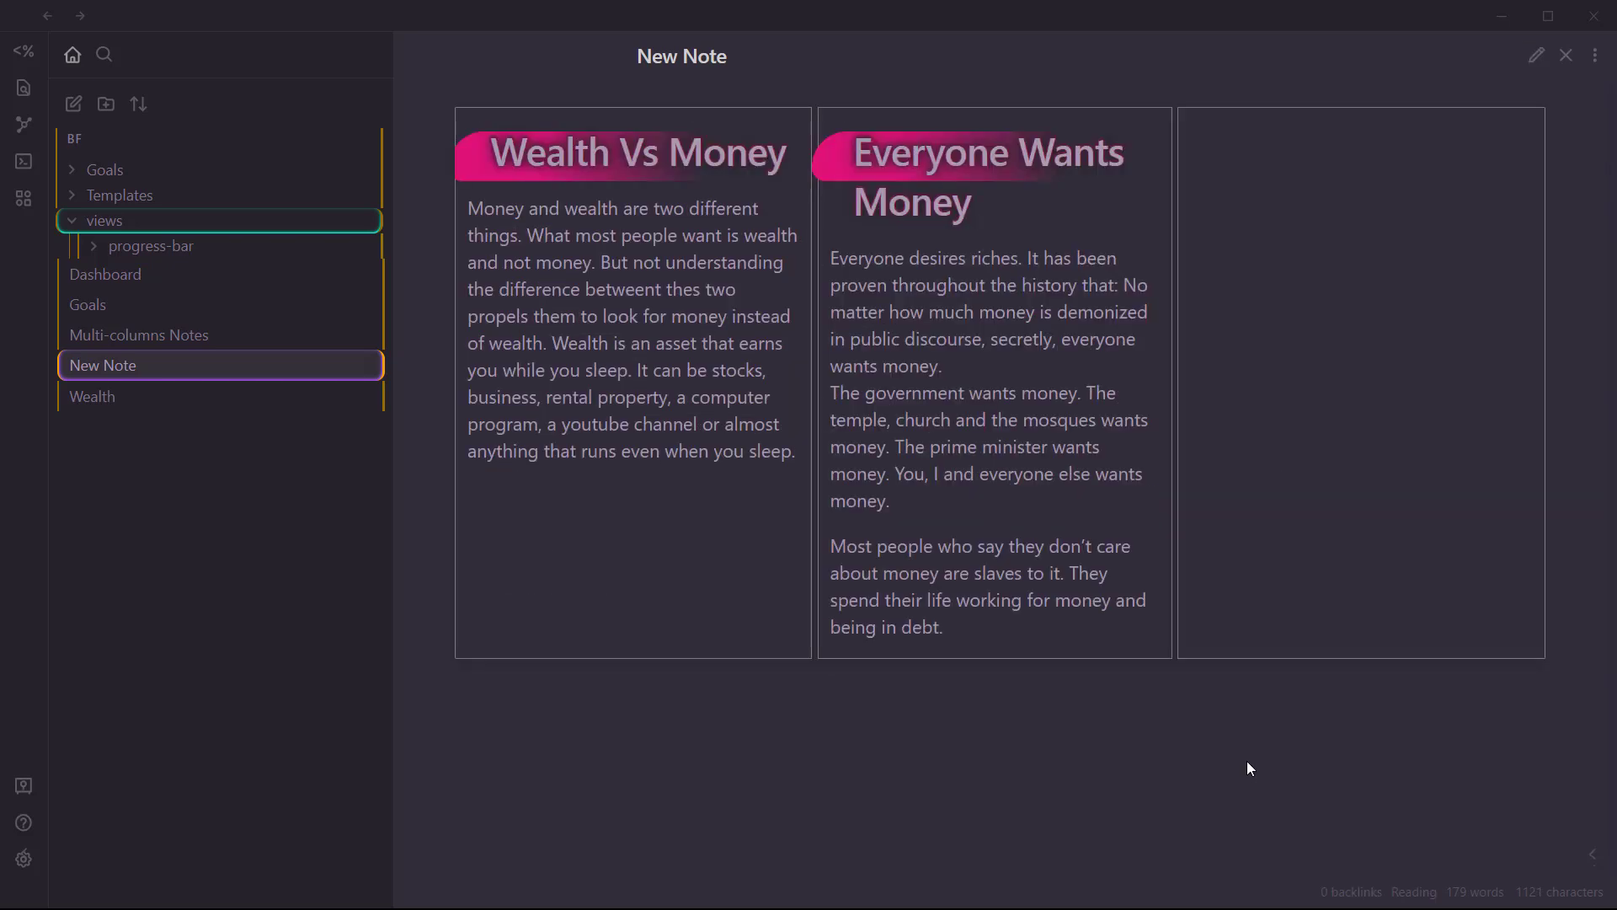
key(ctrl+e)
scroll(759, 361, up, 2)
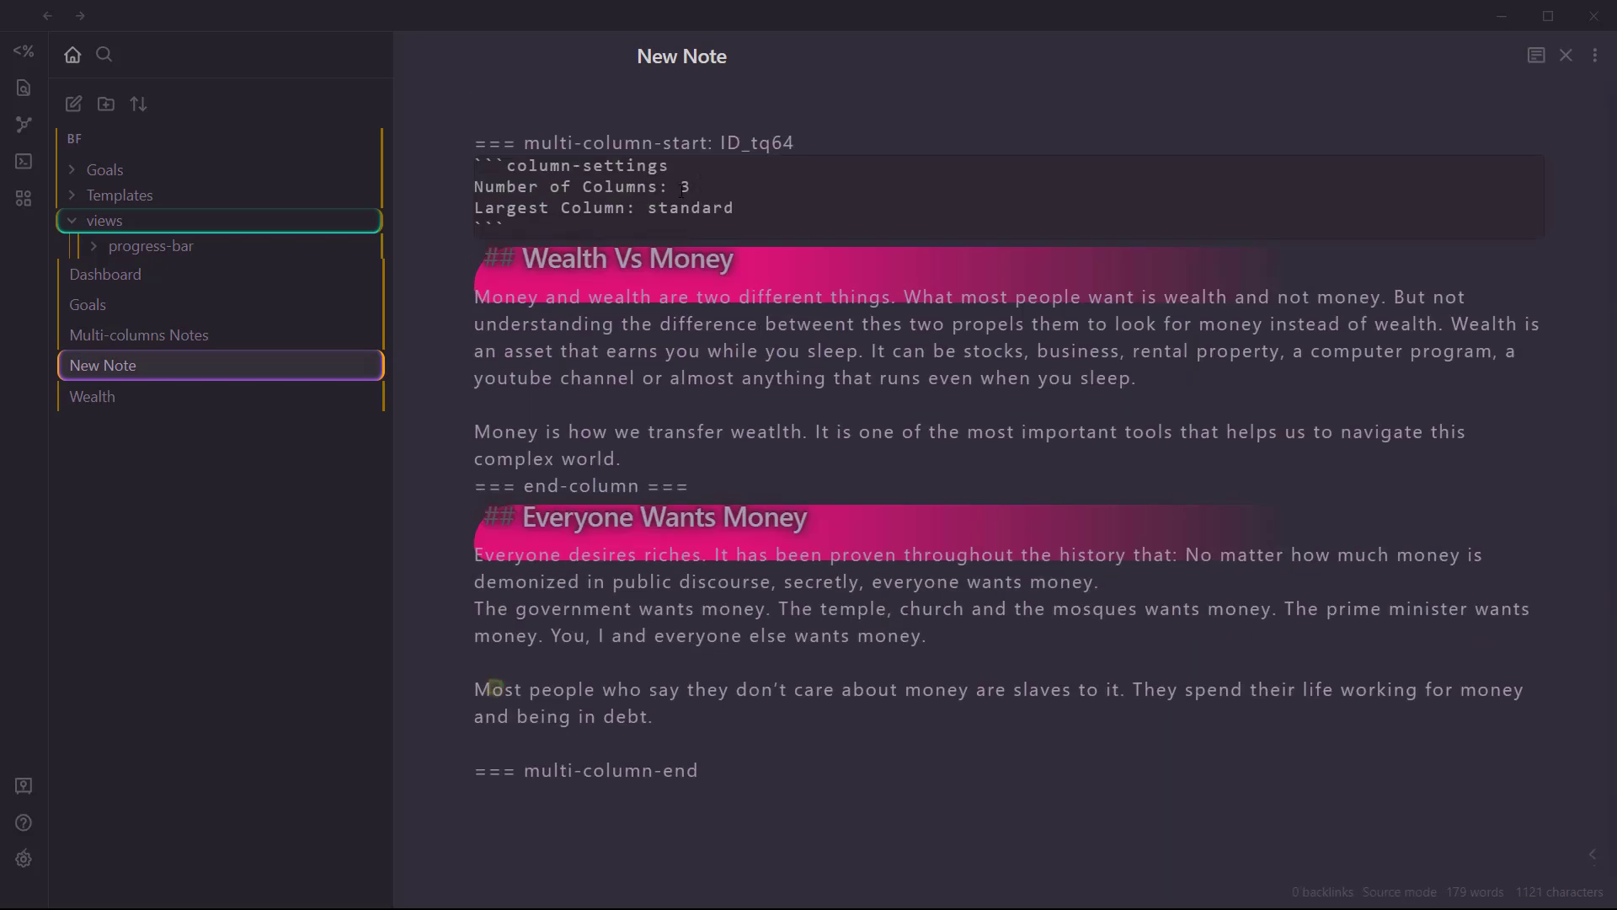
Set the region's Number of Columns to 2, preview the layout, and return to editing.
drag(680, 188, 706, 191)
text(2)
key(ctrl+e)
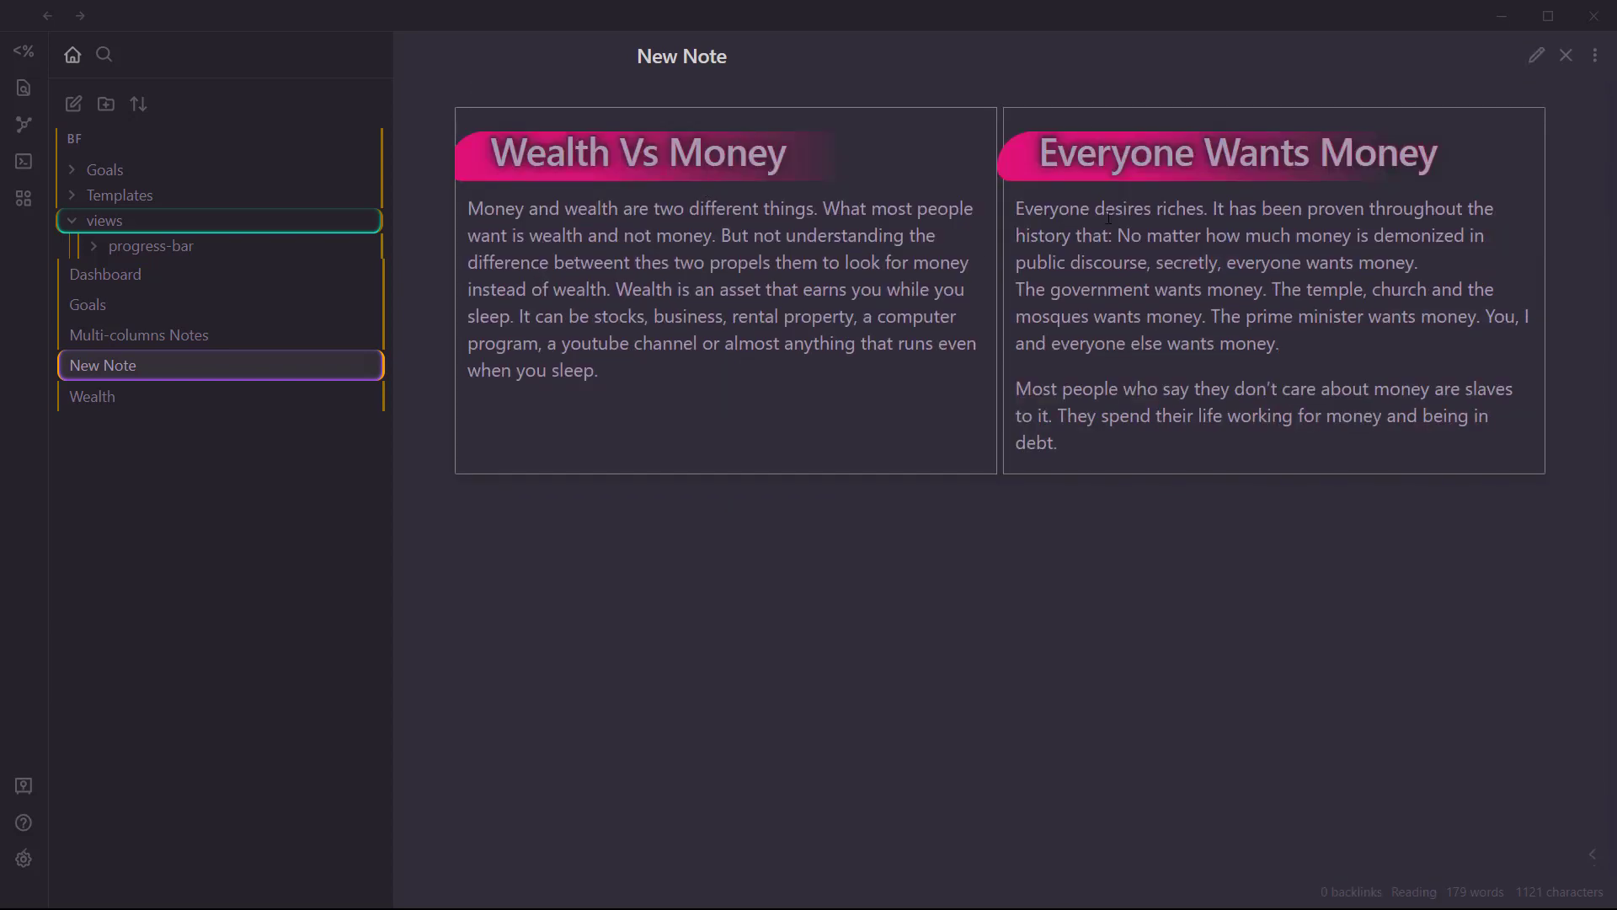
key(ctrl+e)
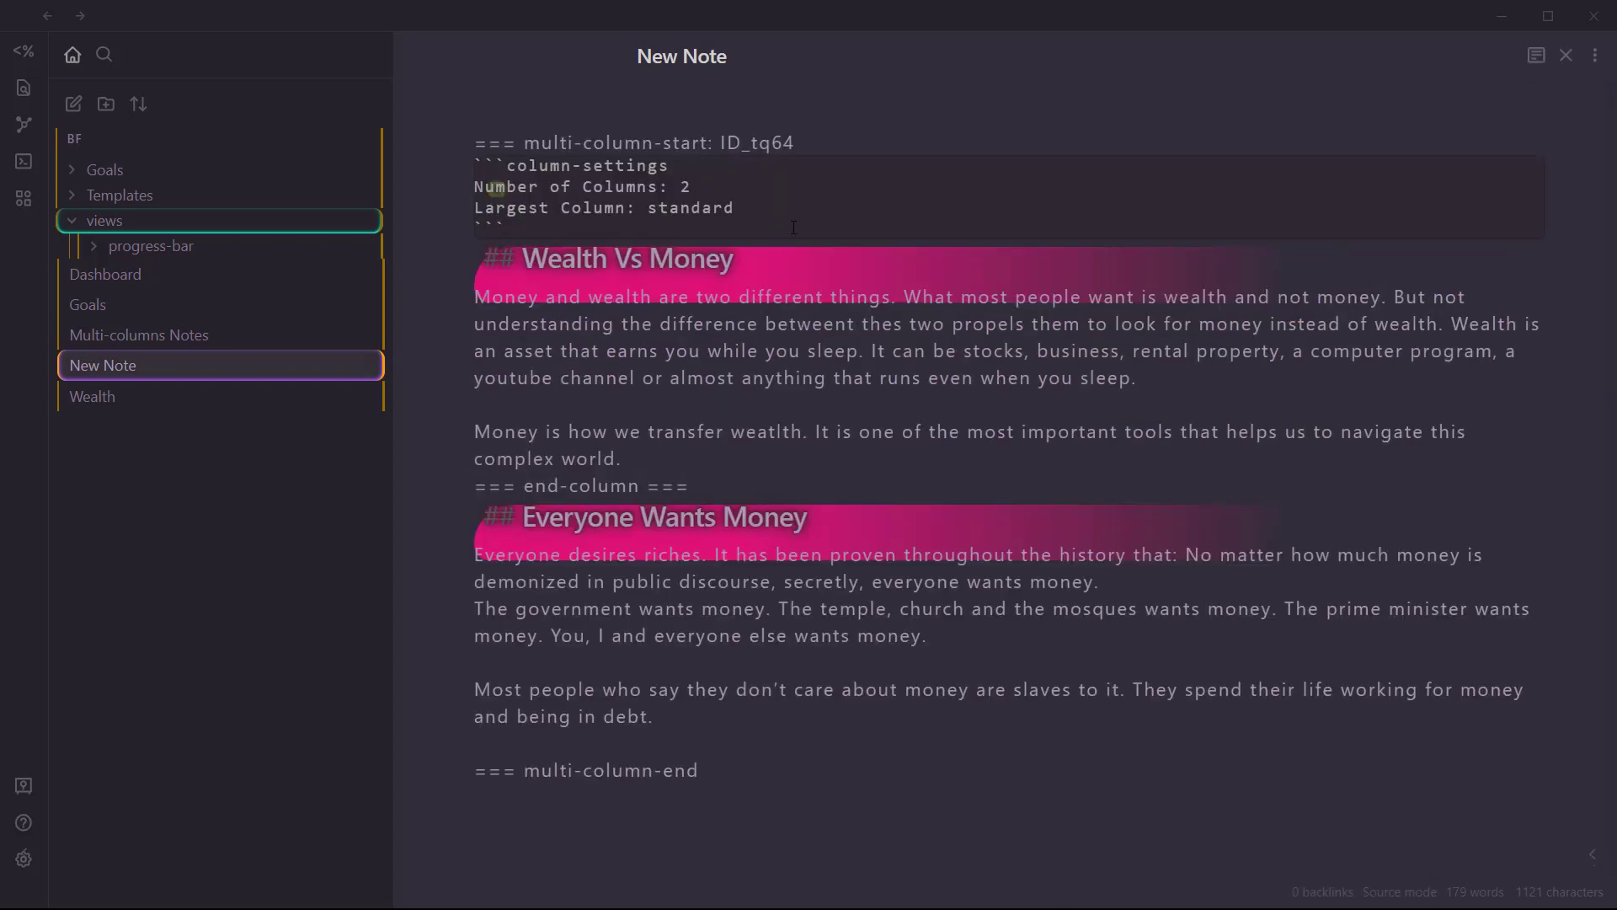
Add the line "border: off" at the end of the column settings block and preview the layout.
click(791, 213)
key(Return)
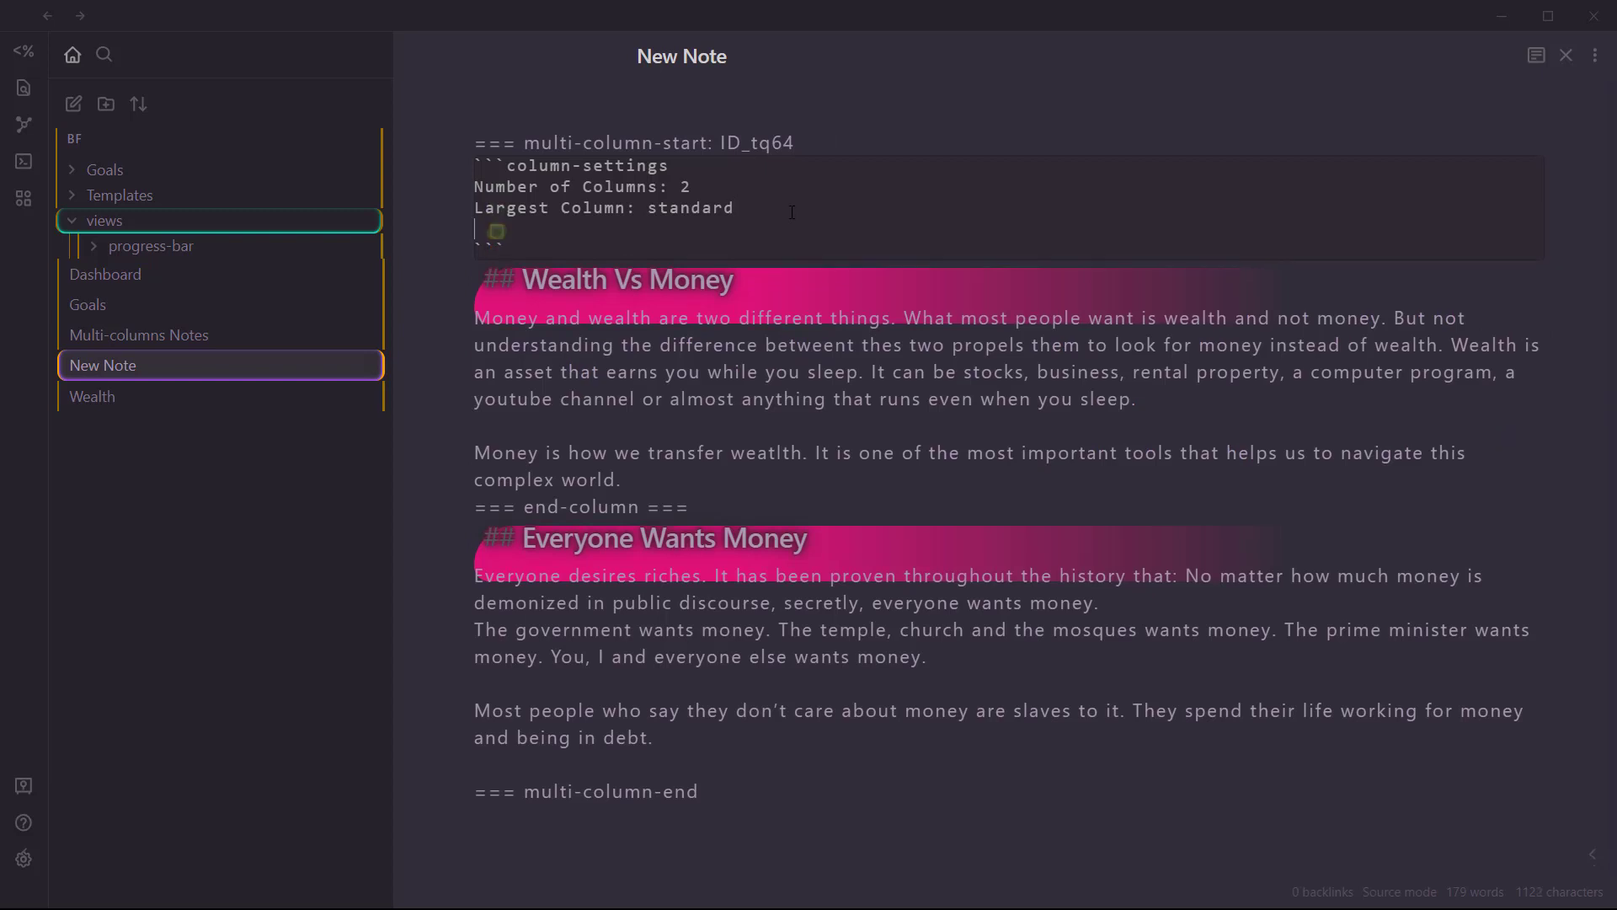
text(border: off)
key(ctrl+e)
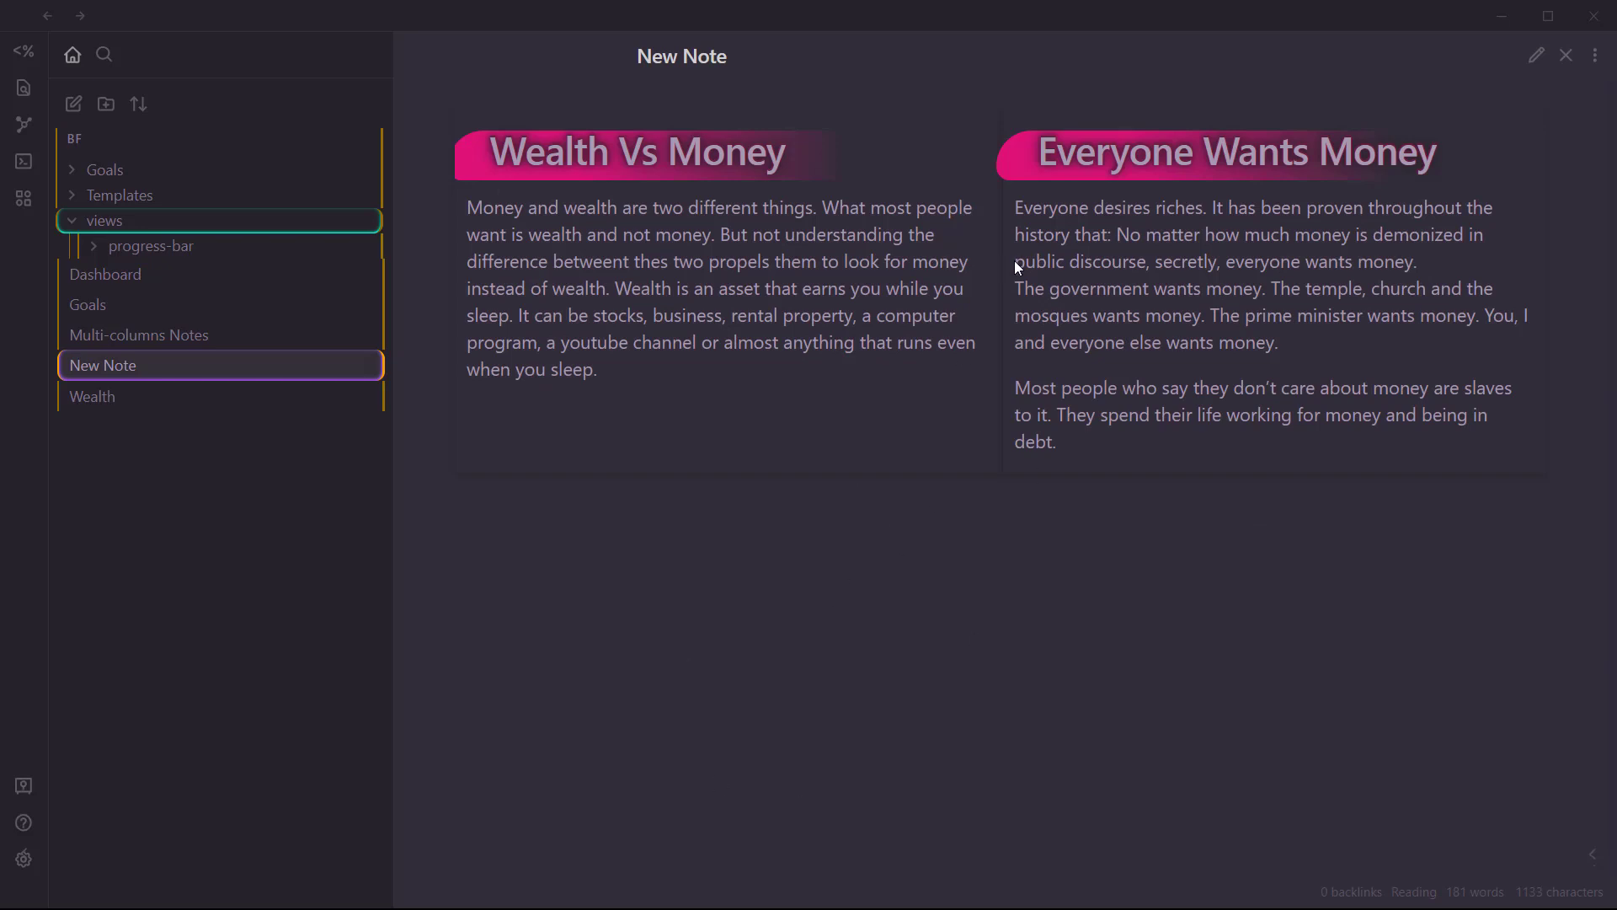
Add the line "shadow: off" below the border setting in the column settings block and preview the layout.
key(ctrl+e)
key(Return)
text(s)
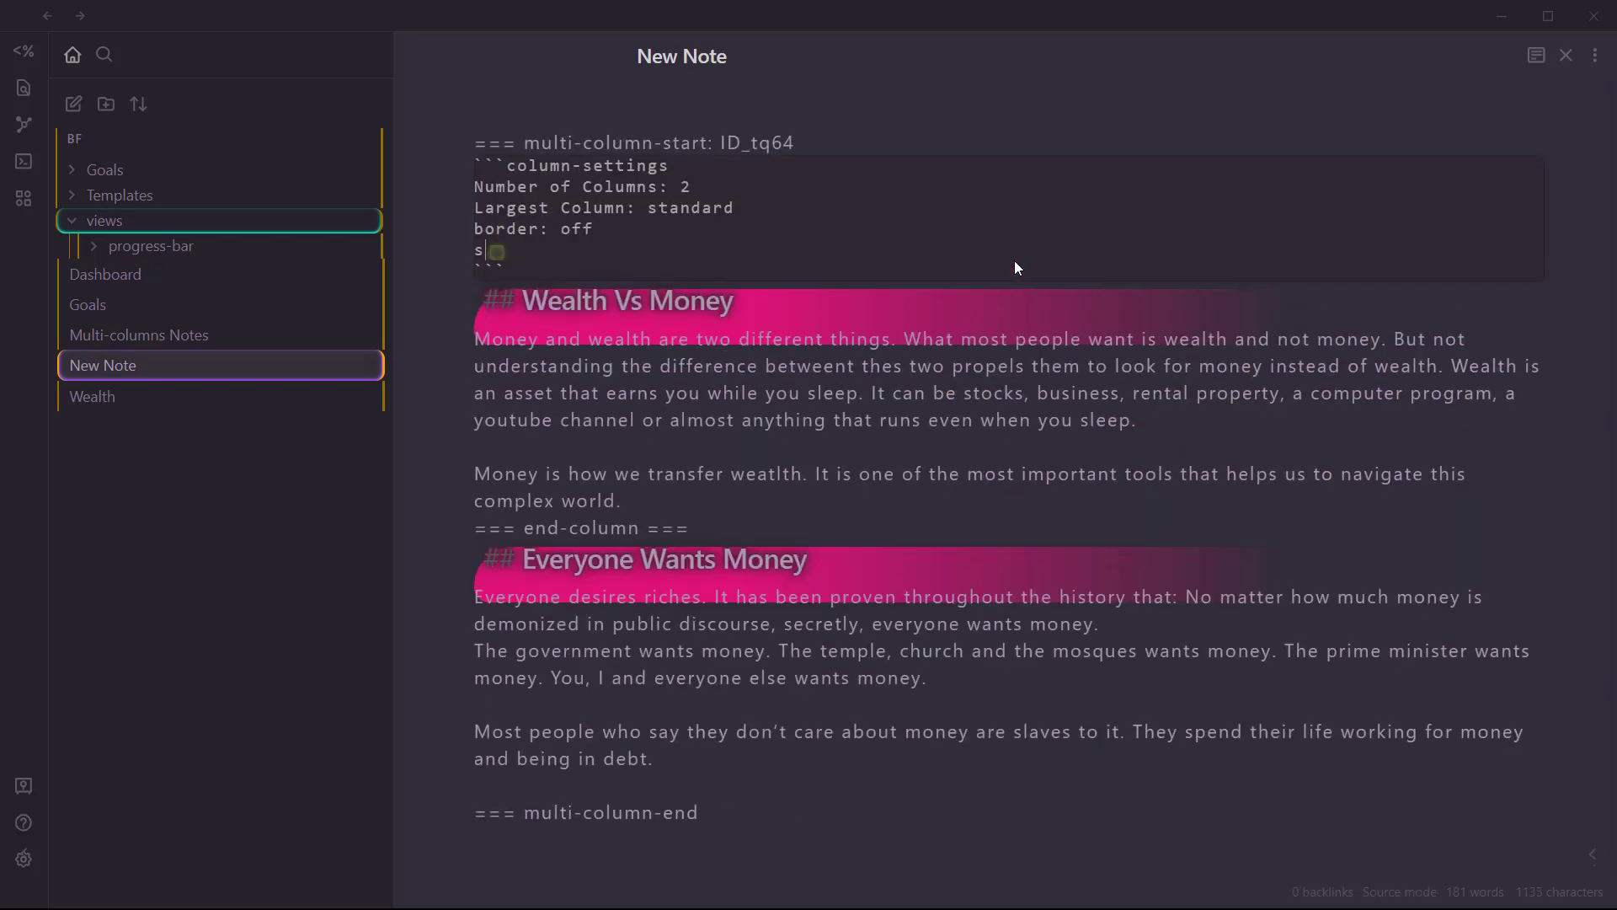
text(hadow)
text(off)
key(ctrl+e)
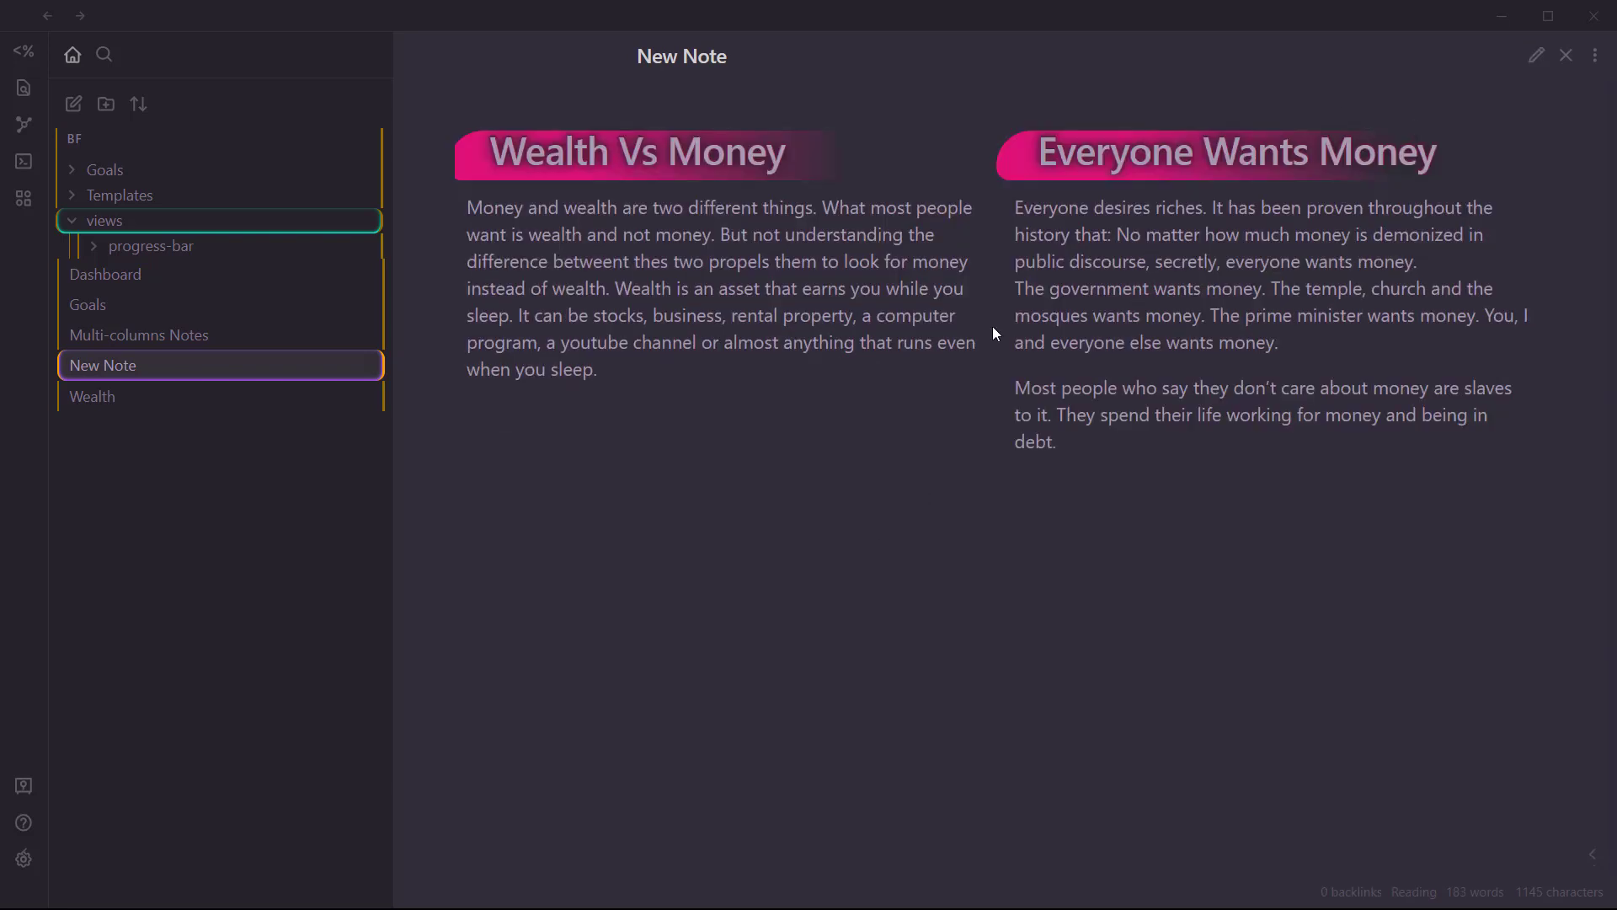
Remove the "shadow: off" line from the column settings block and preview the layout again.
key(ctrl+e)
click(609, 239)
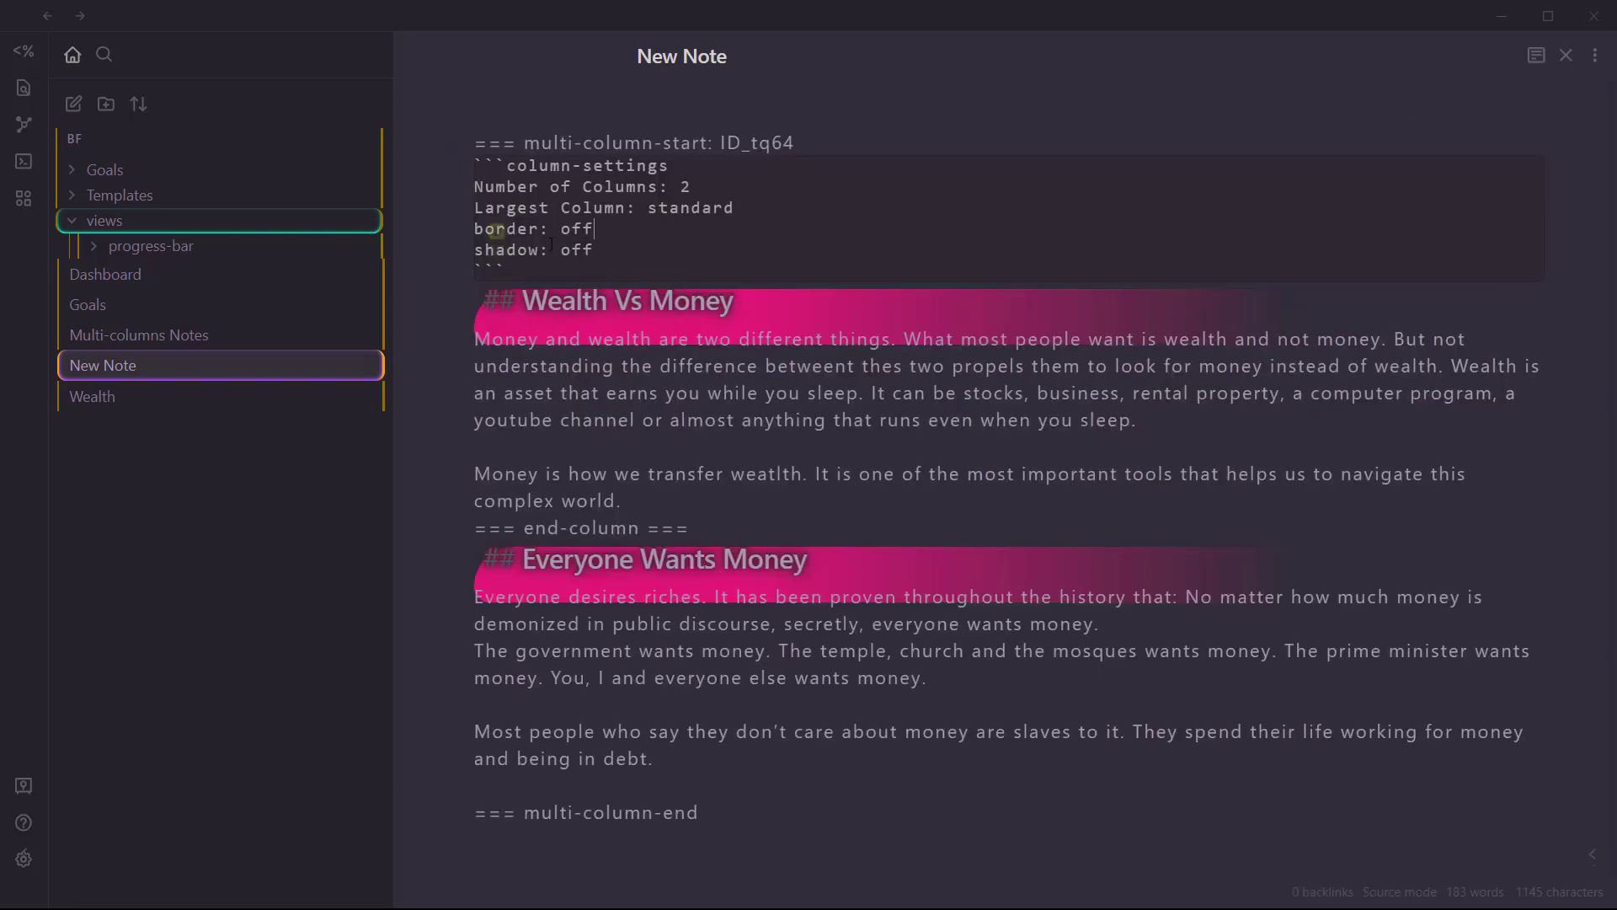
drag(609, 239, 485, 251)
click(592, 251)
key(shift+Up)
key(BackSpace)
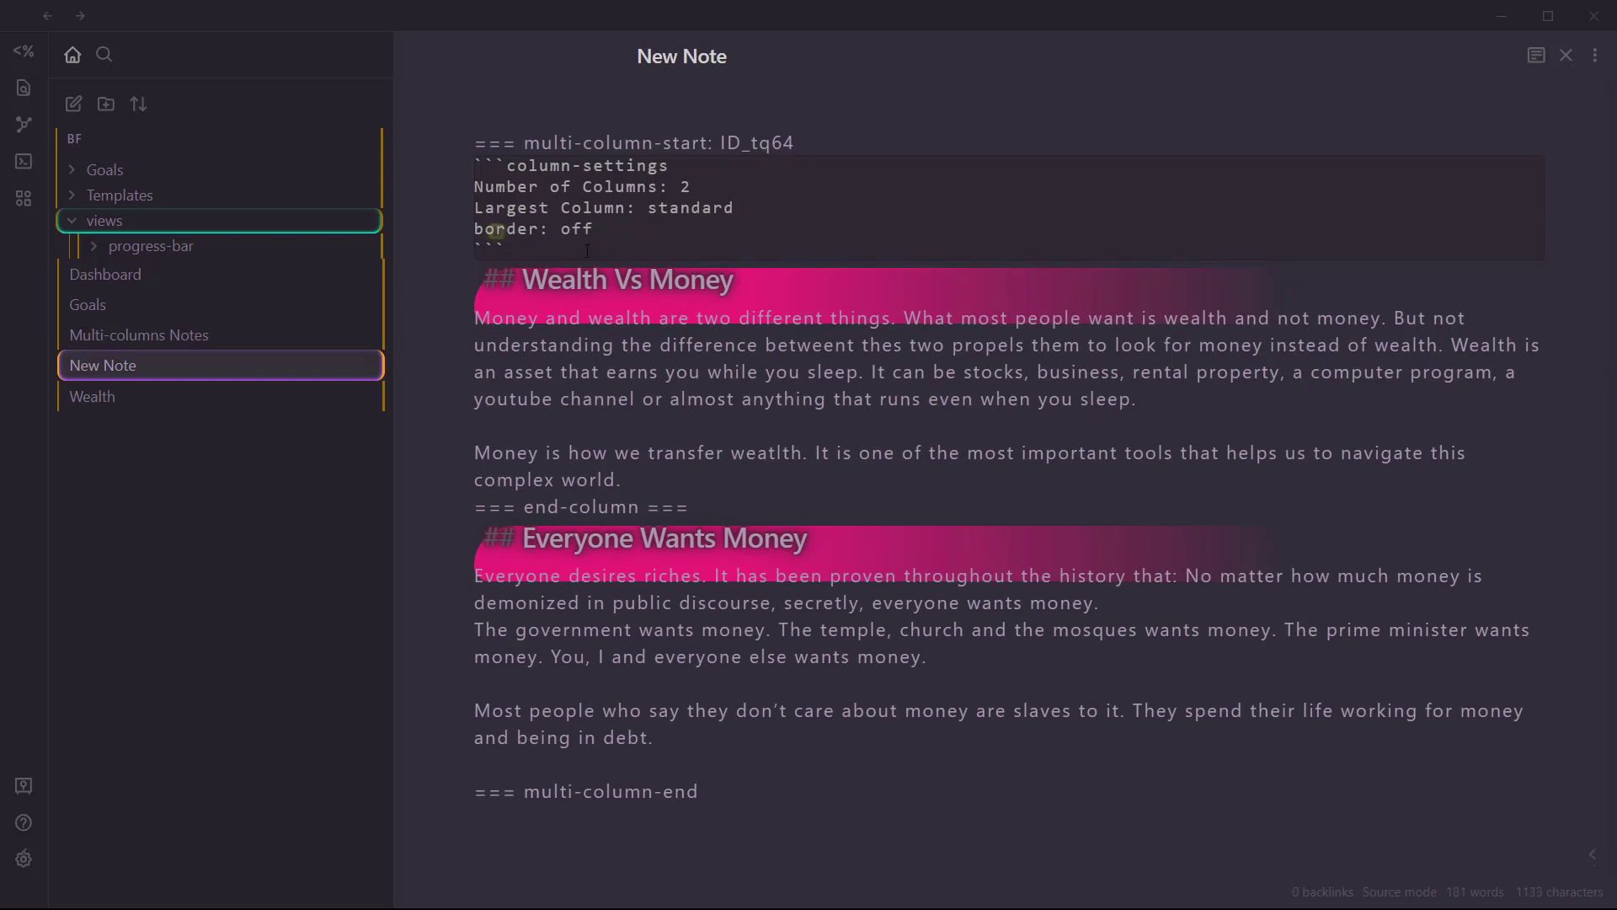
key(ctrl+e)
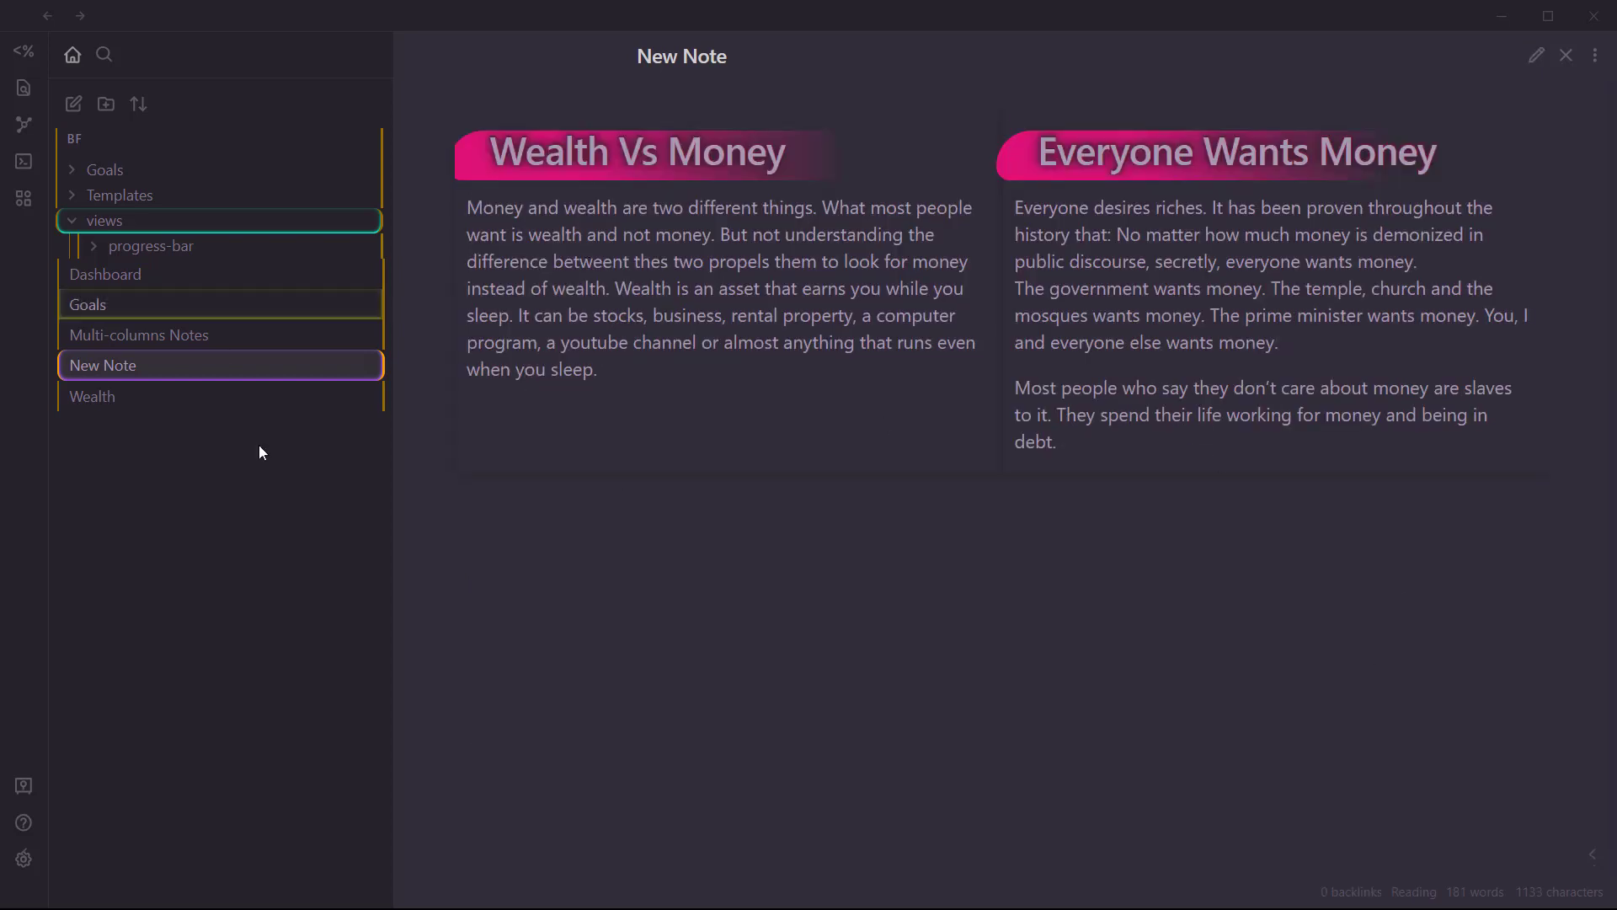
Open the Dashboard note in editing mode and examine the source of its multi-column regions, from settings to end markers.
click(188, 275)
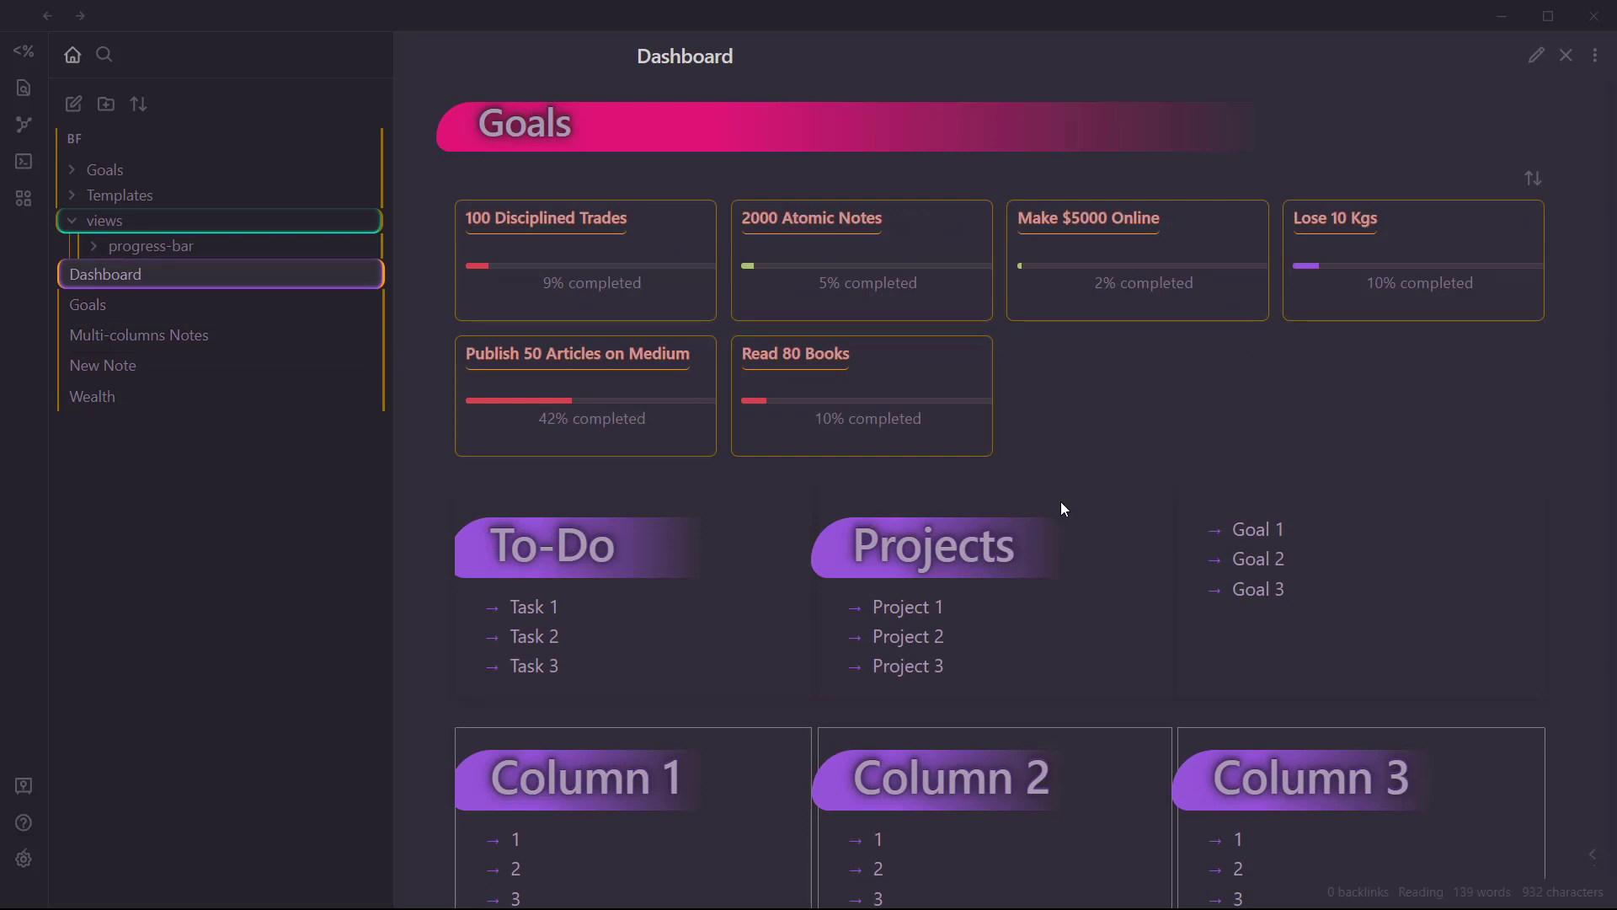
key(ctrl+e)
scroll(742, 407, down, 2)
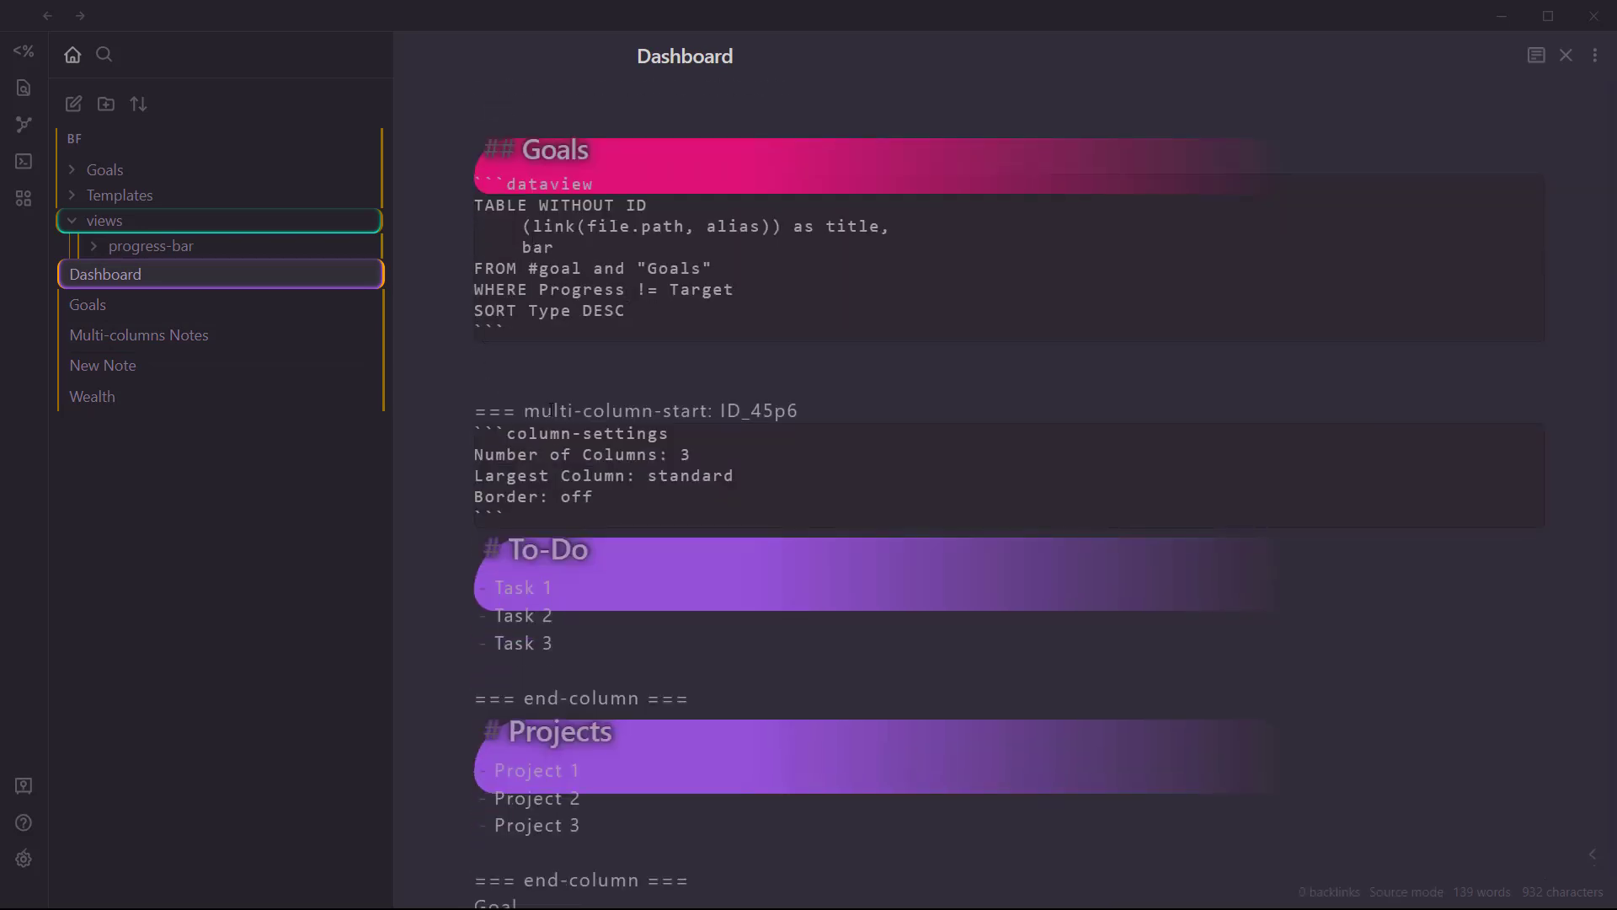
scroll(549, 410, down, 4)
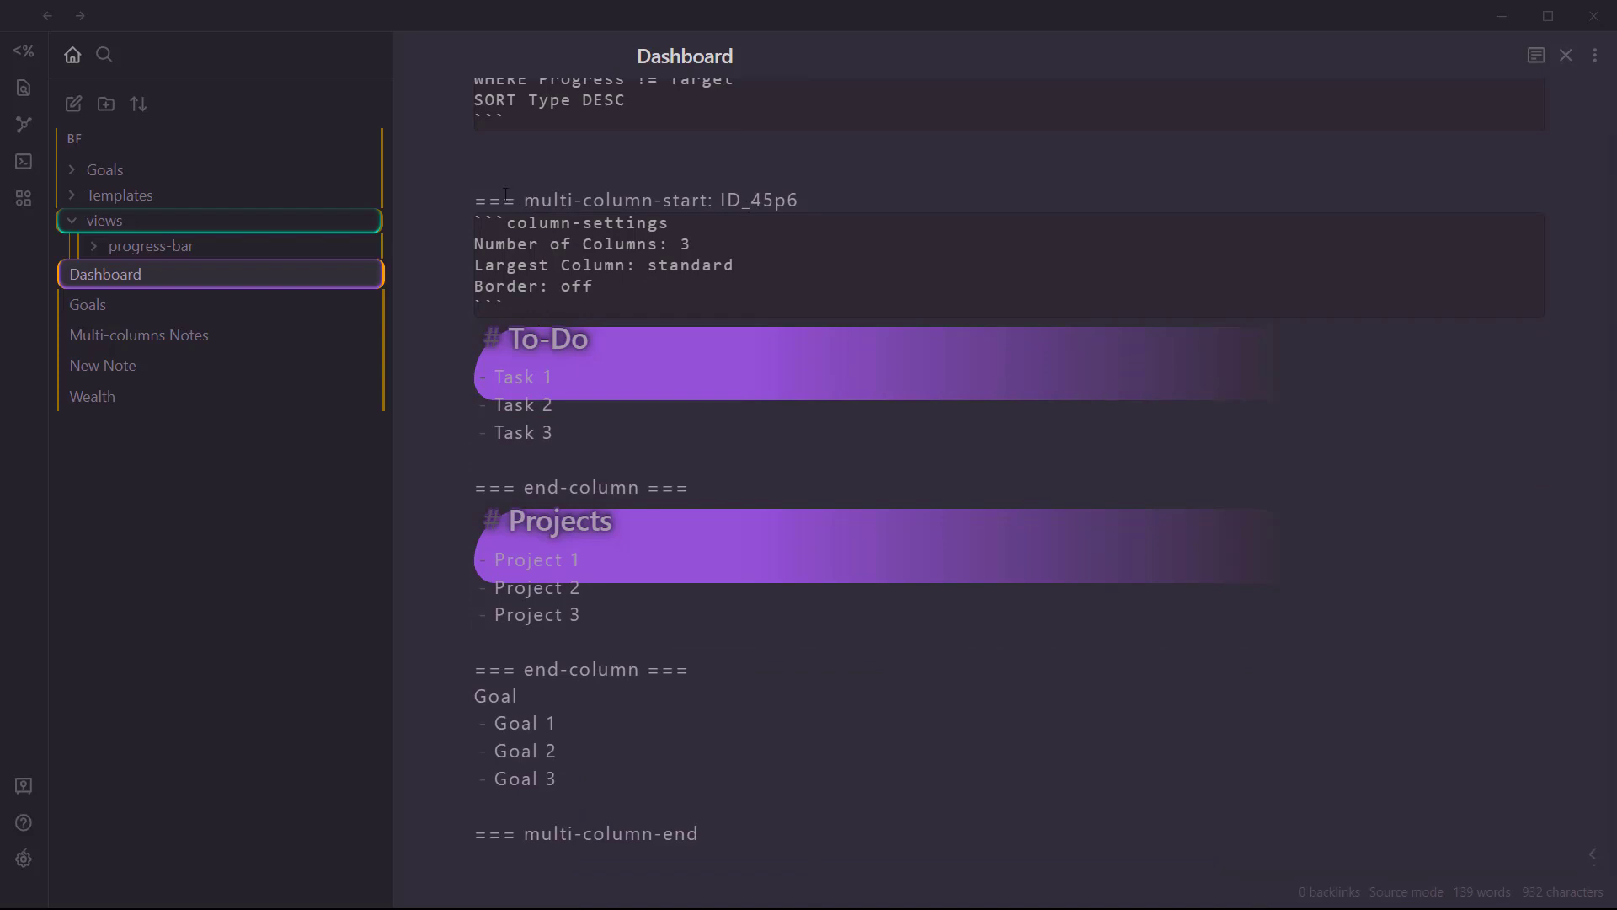
drag(474, 206, 642, 375)
scroll(642, 376, down, 1)
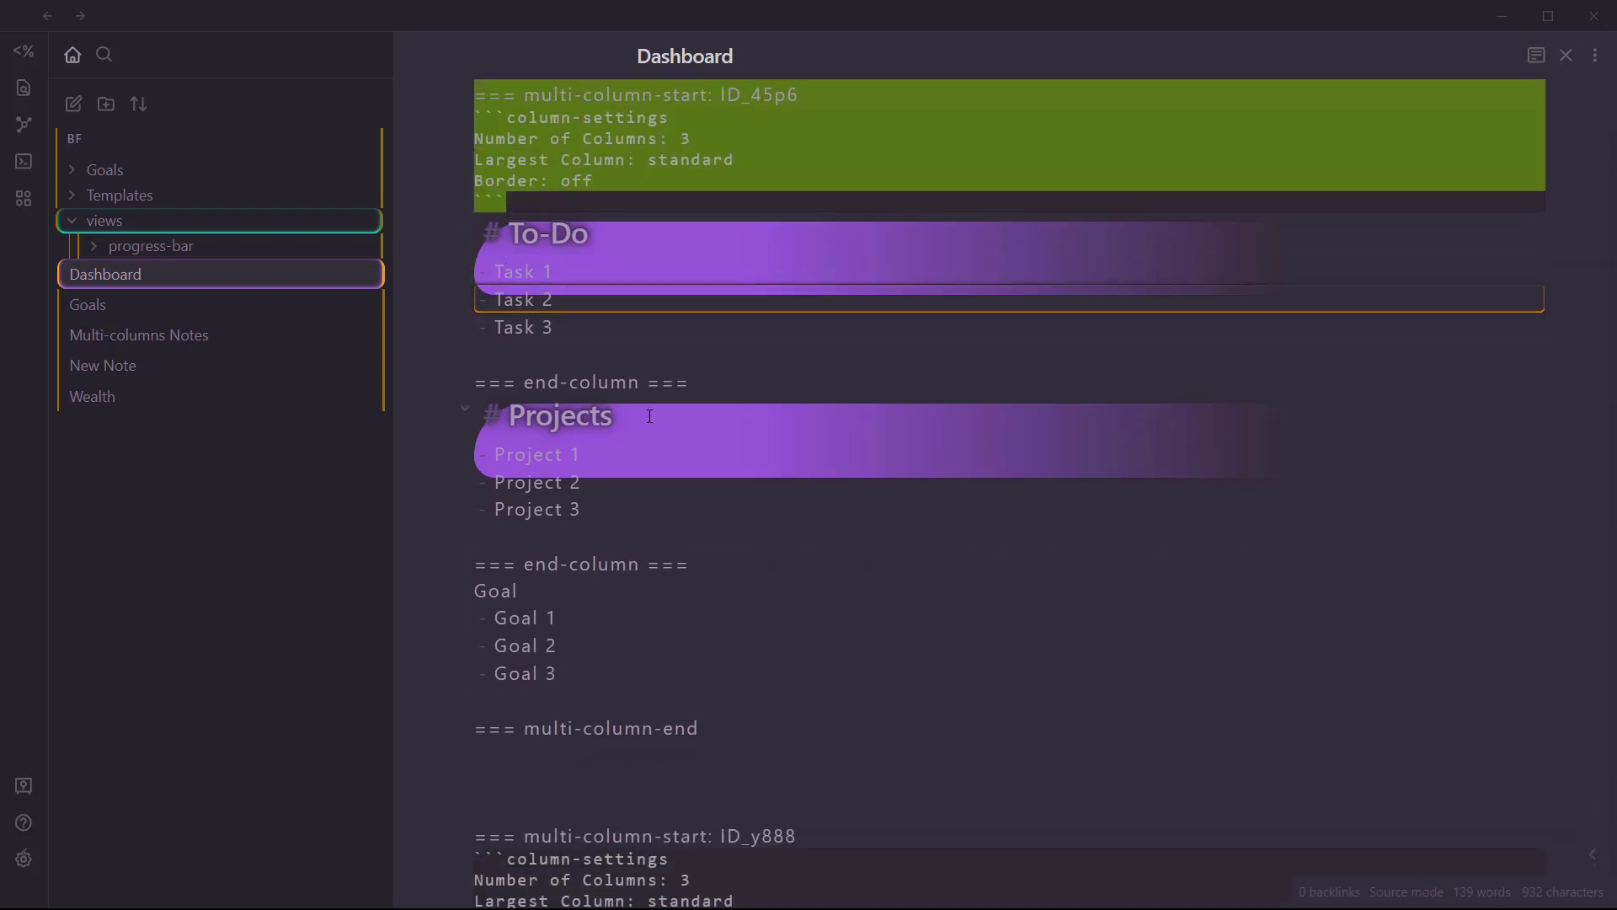
scroll(627, 394, down, 1)
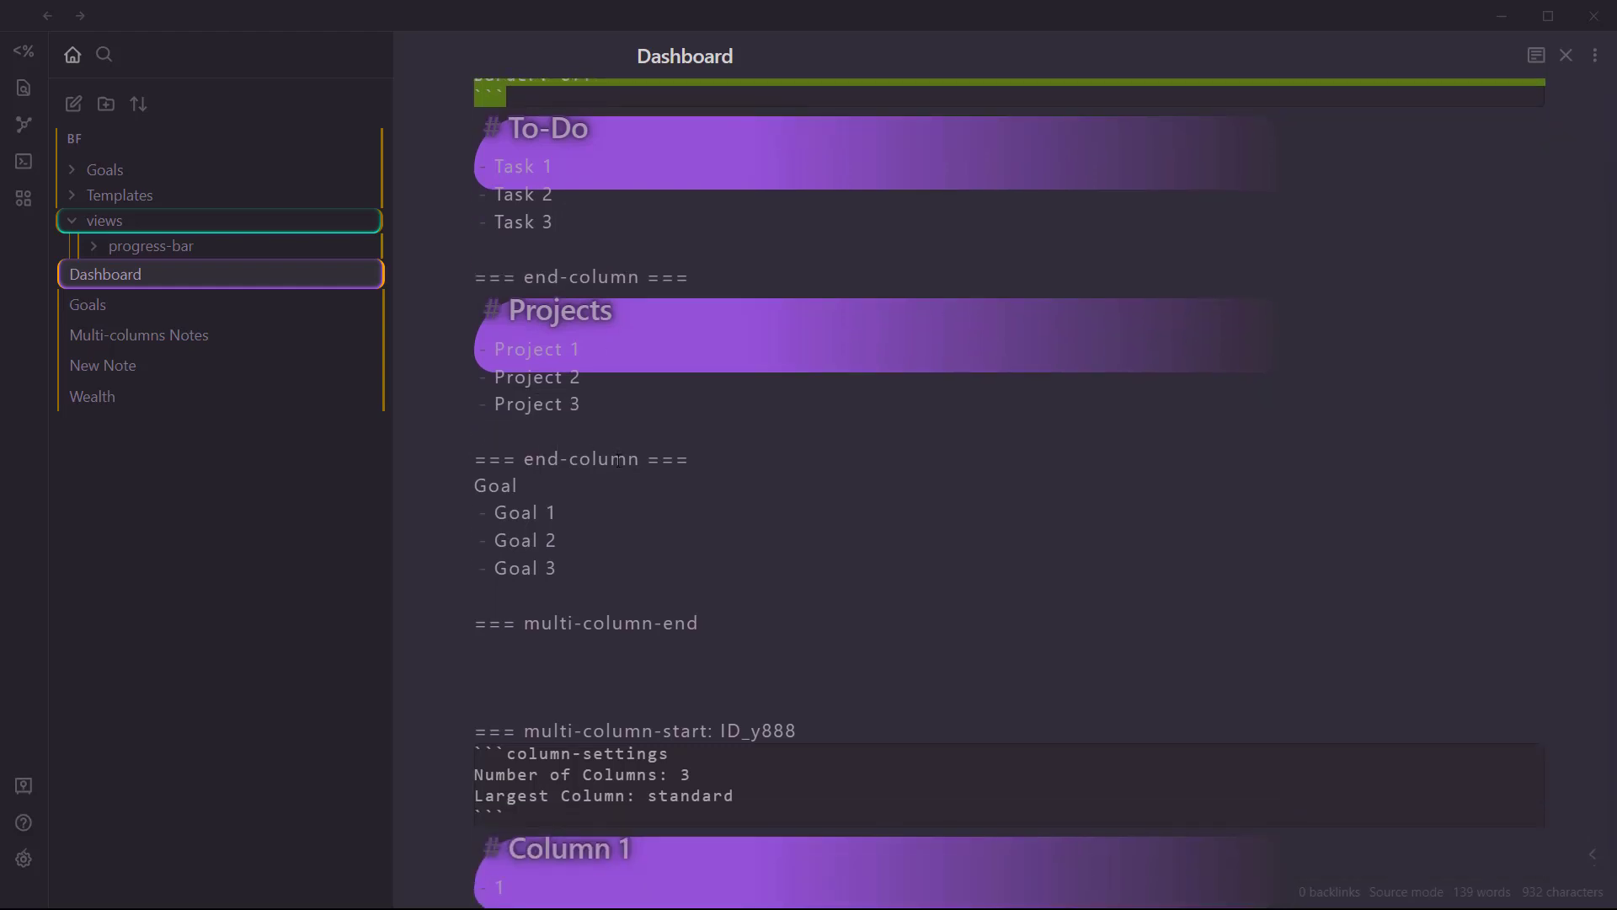
scroll(494, 517, down, 2)
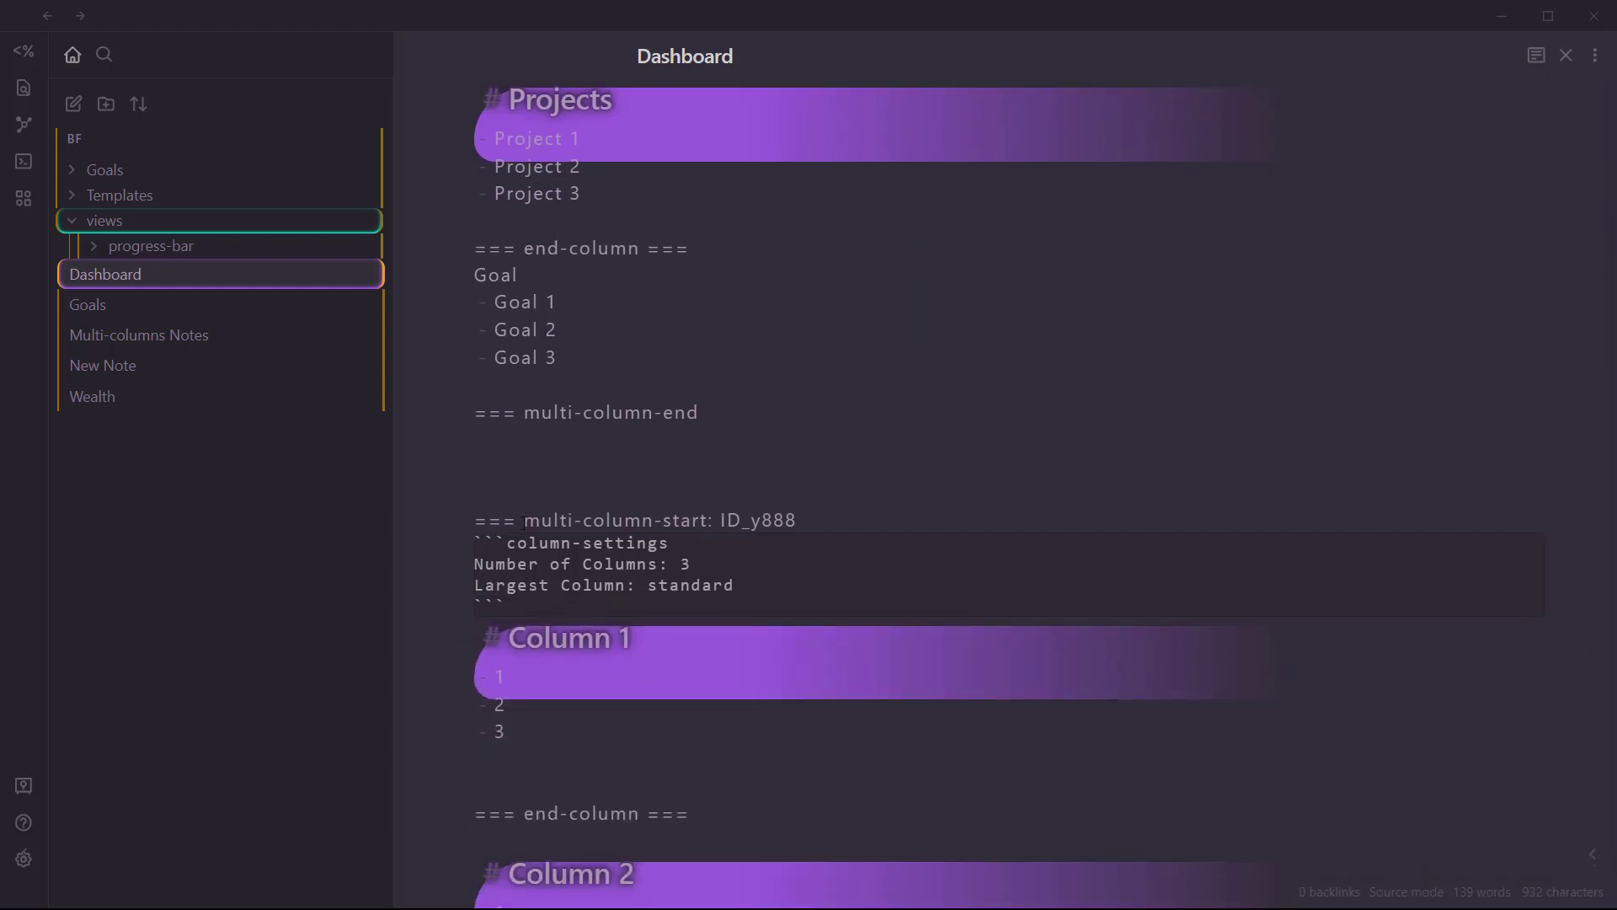
scroll(580, 553, down, 3)
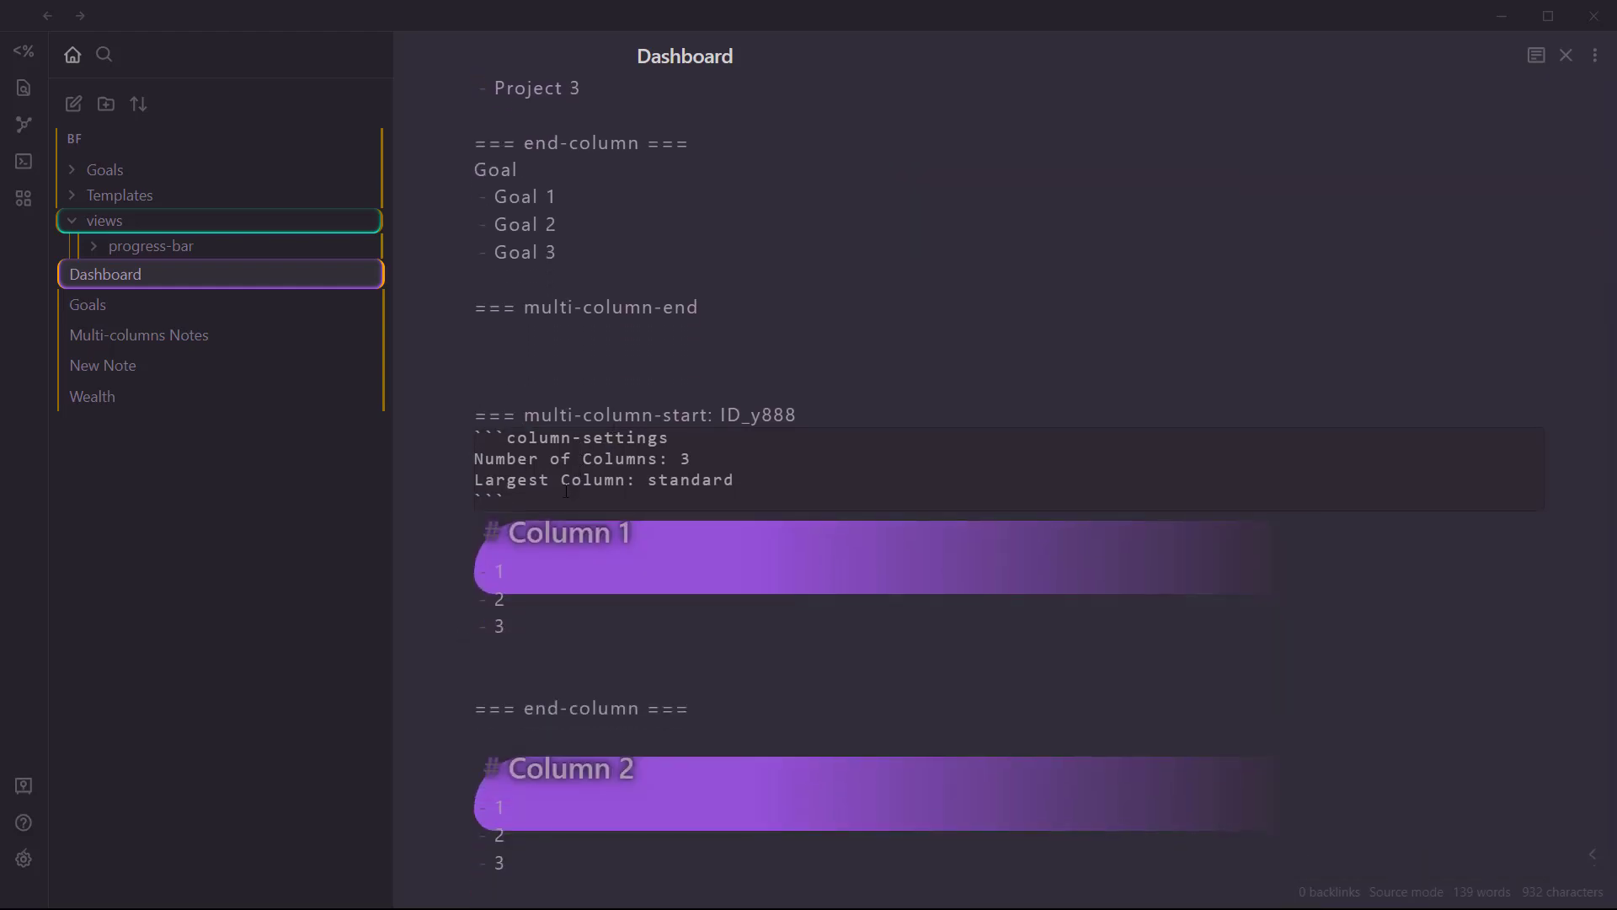
scroll(838, 550, down, 3)
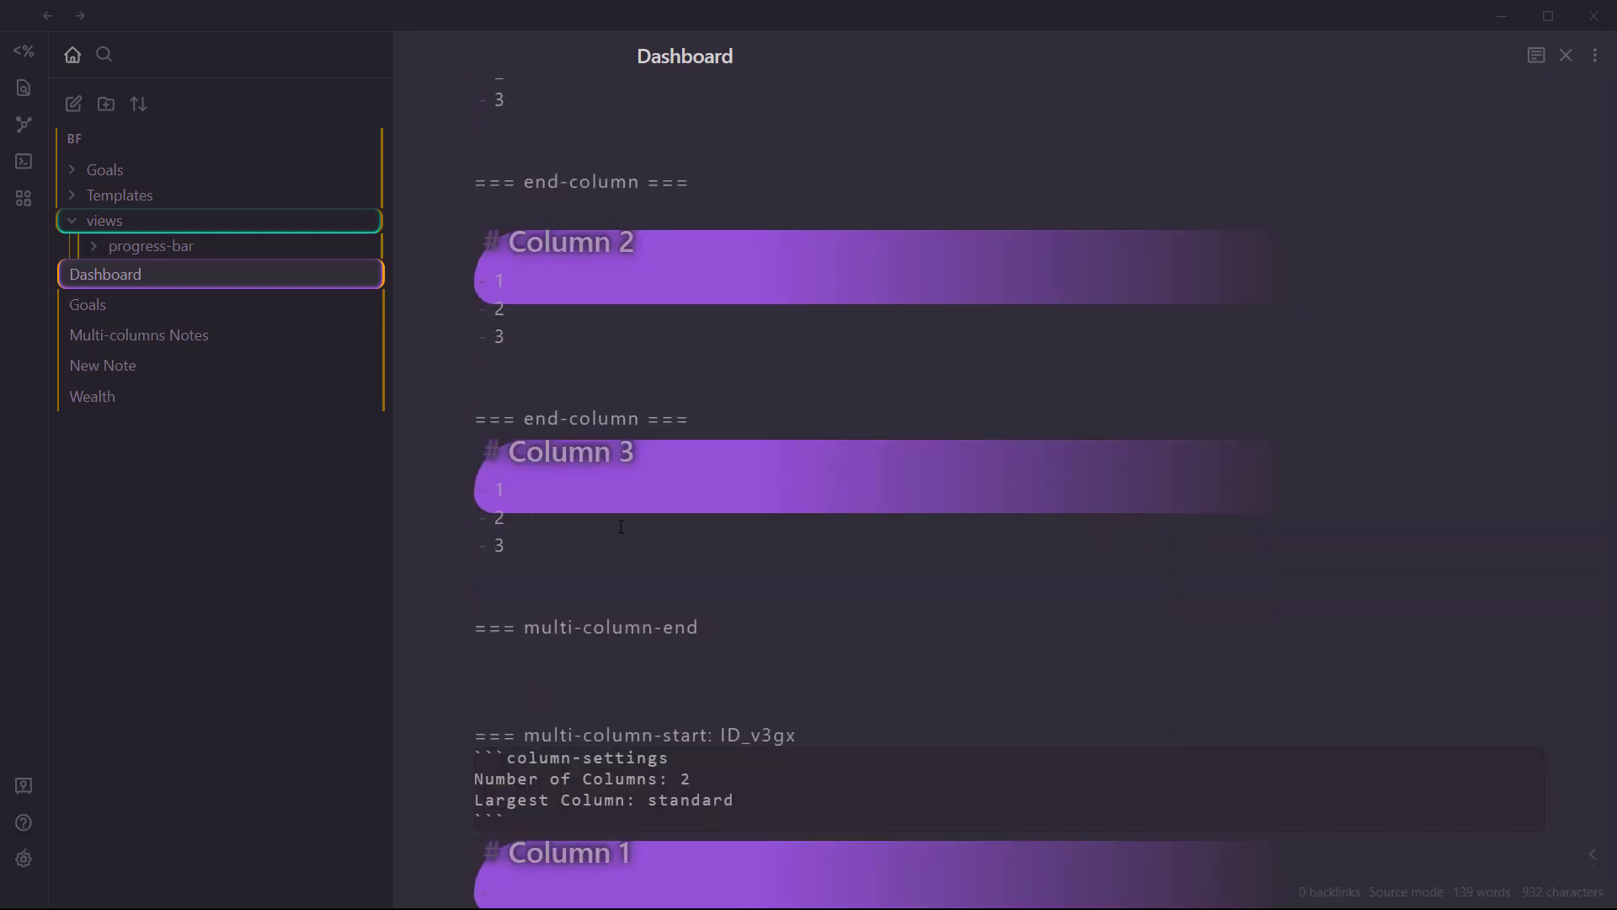
scroll(632, 666, down, 3)
scroll(633, 666, down, 3)
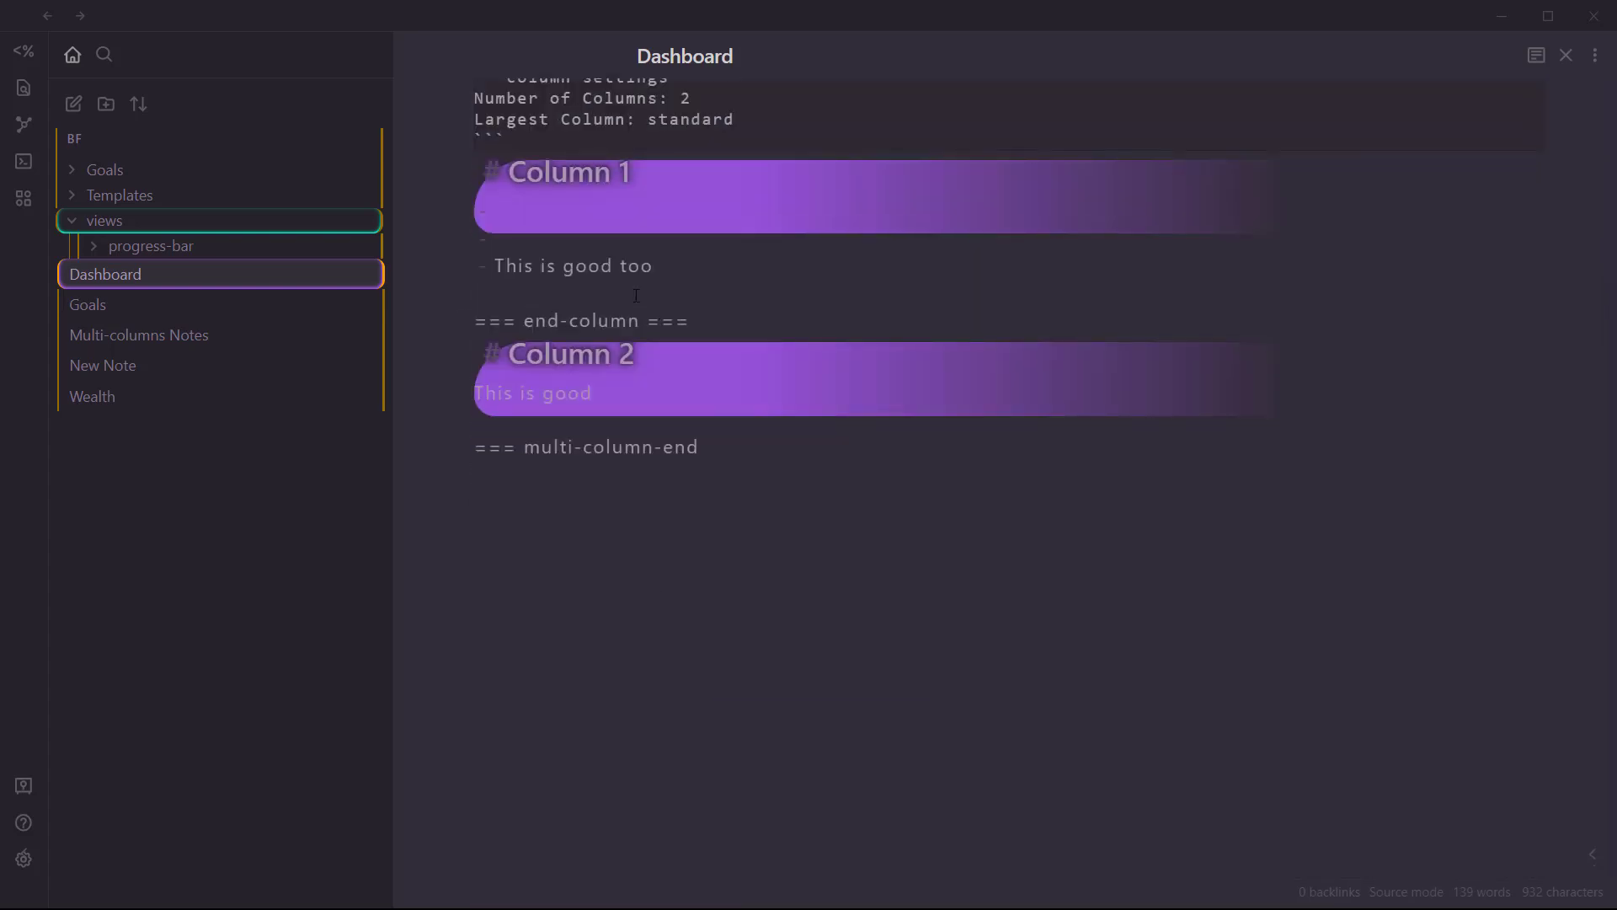